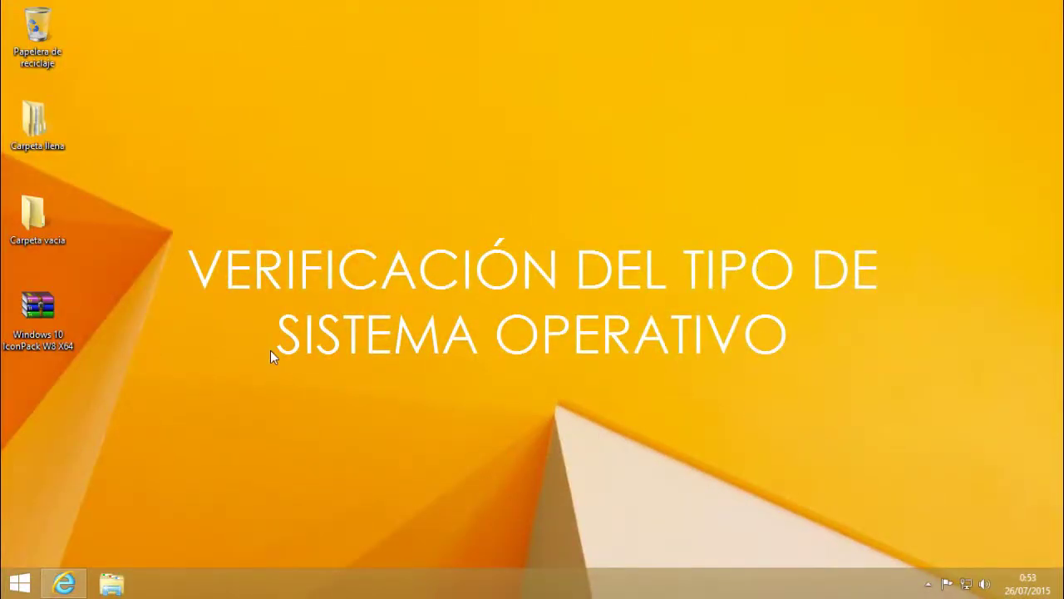
# - Open the computer's system properties from This PC (Este equipo) to check the operating system type
pyautogui.click(114, 584)
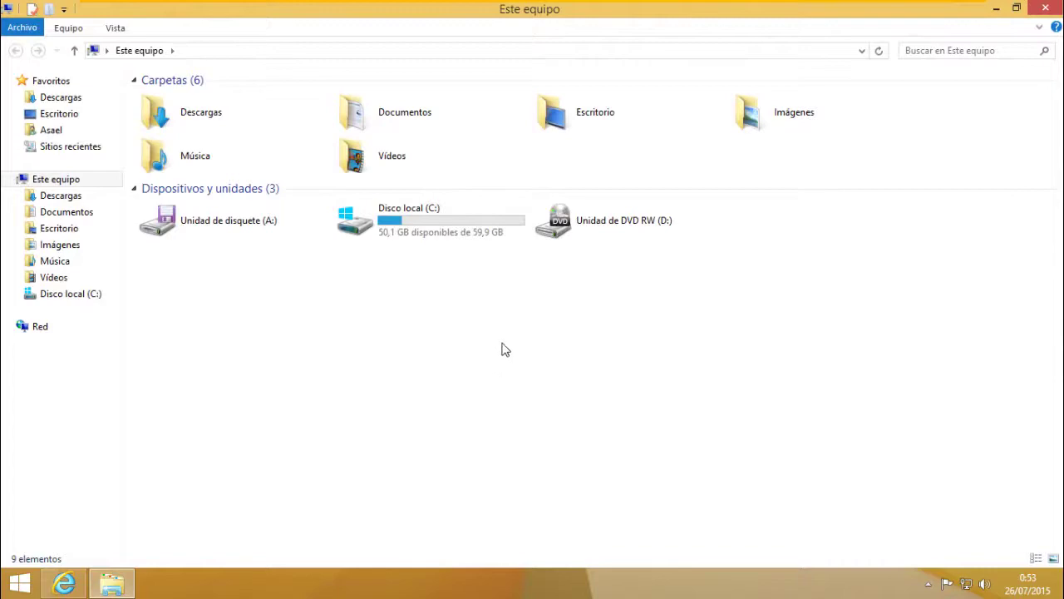
pyautogui.rightClick(515, 334)
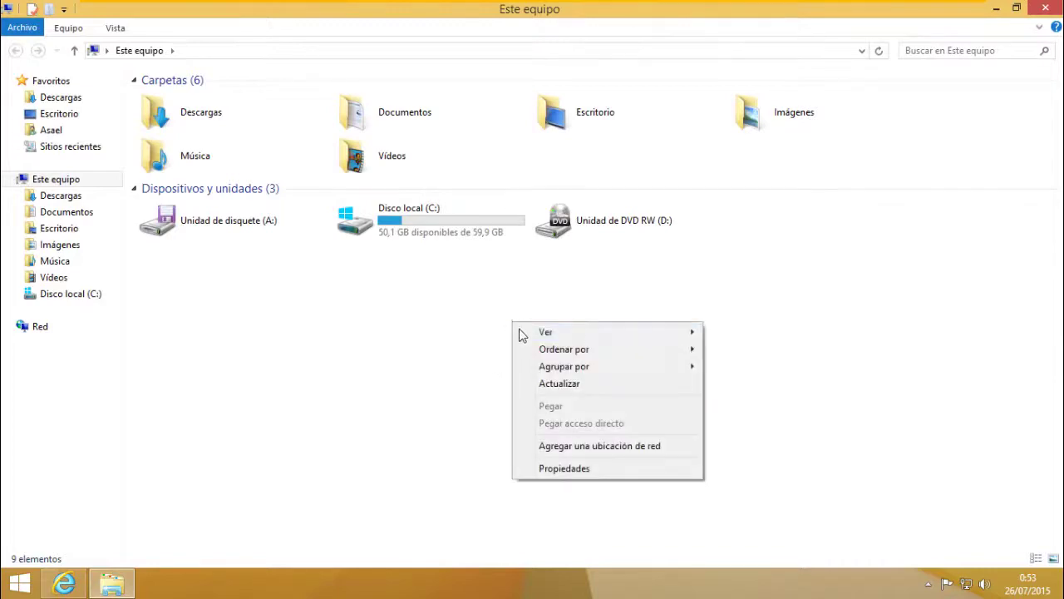
pyautogui.click(548, 469)
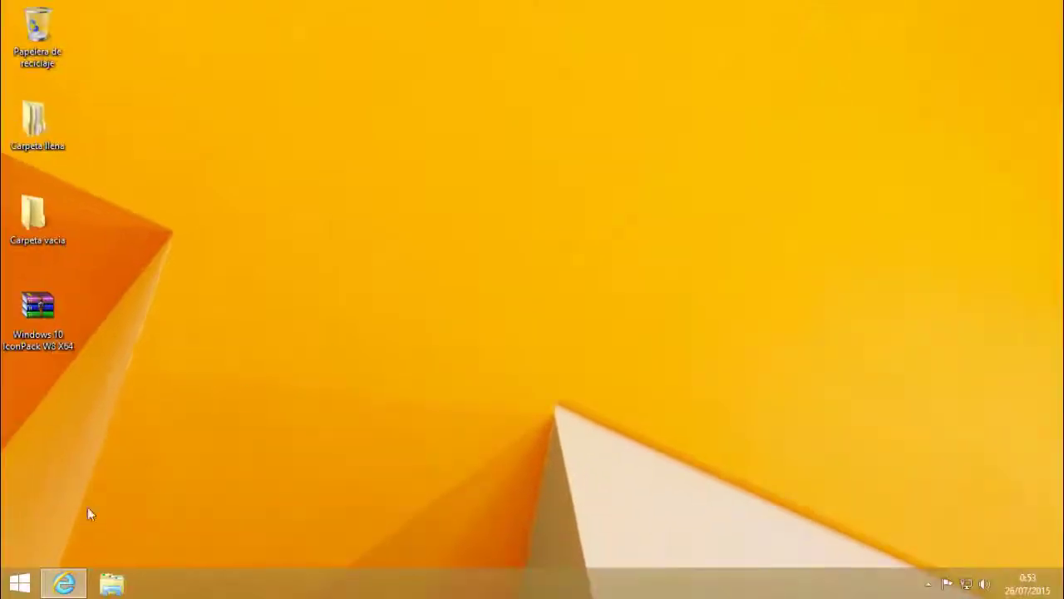
# - Switch to Internet Explorer and choose Windows 10 IconPack W8 X64.rar from the list of downloadable icon packs
pyautogui.click(65, 583)
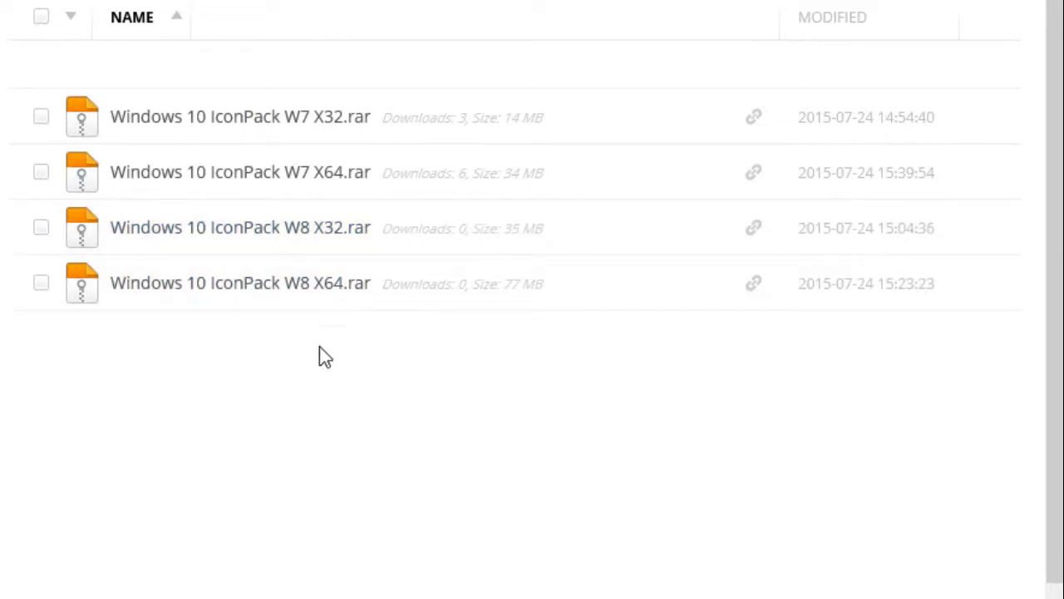
pyautogui.click(286, 282)
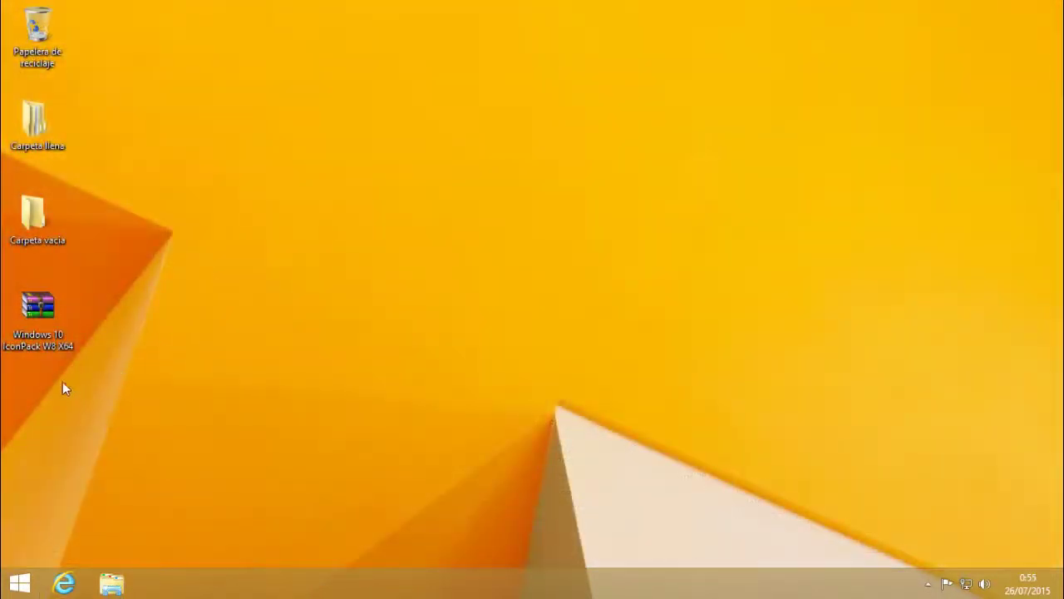
# - Extract the Windows 10 IconPack W8 X64 archive directly onto the desktop
pyautogui.click(42, 331)
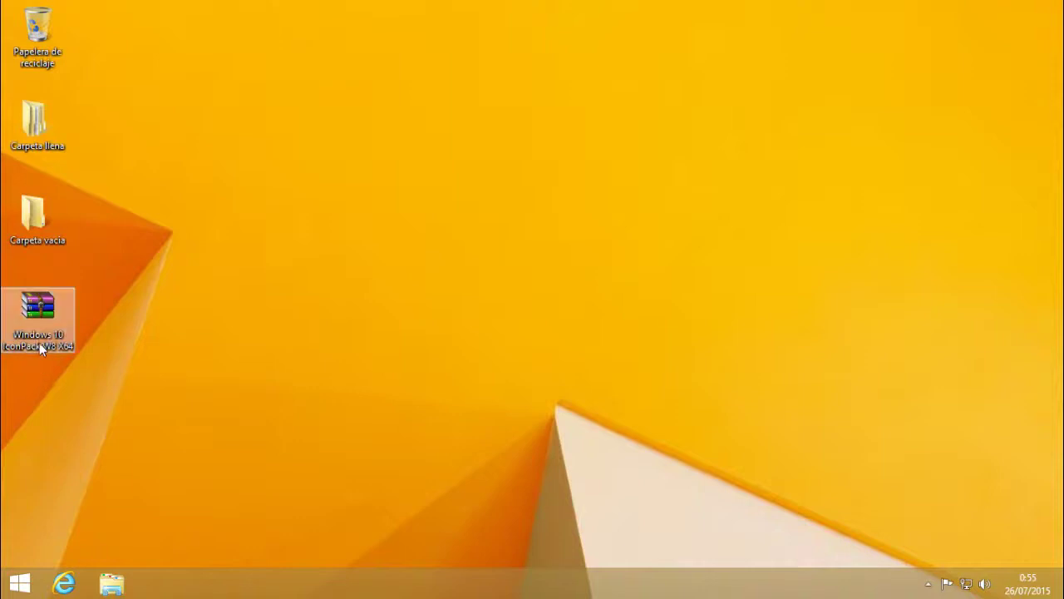
pyautogui.rightClick(43, 306)
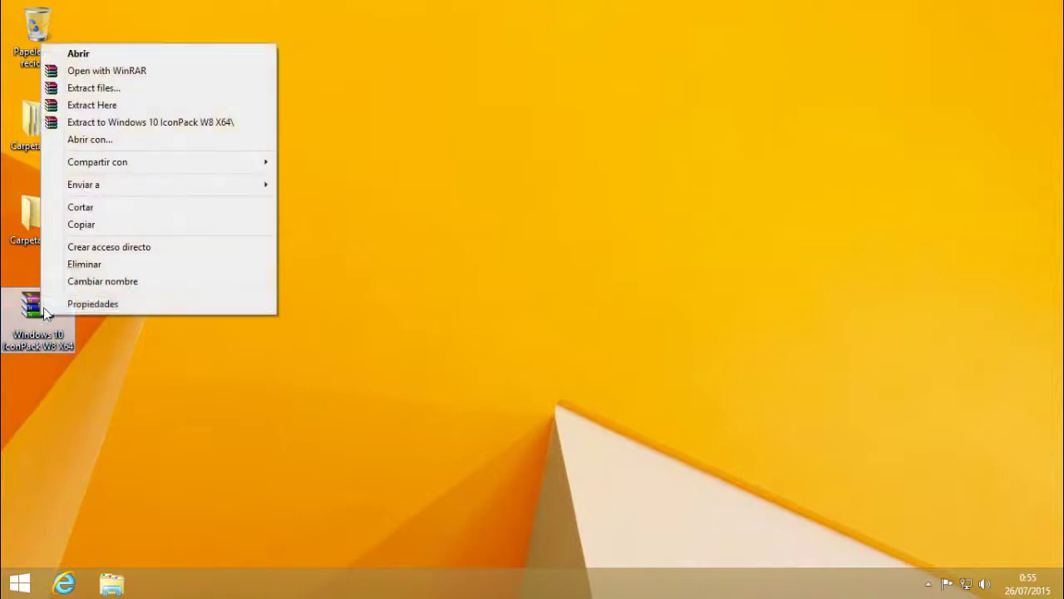
pyautogui.click(109, 105)
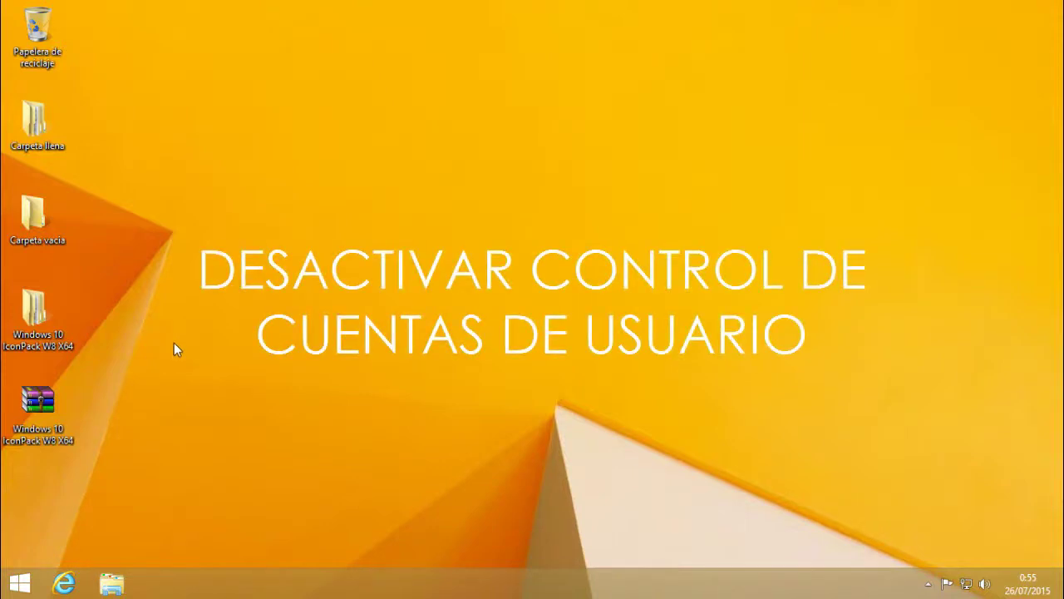
# - Find the Control Panel and open the User Account Control settings from the user accounts section
pyautogui.click(24, 580)
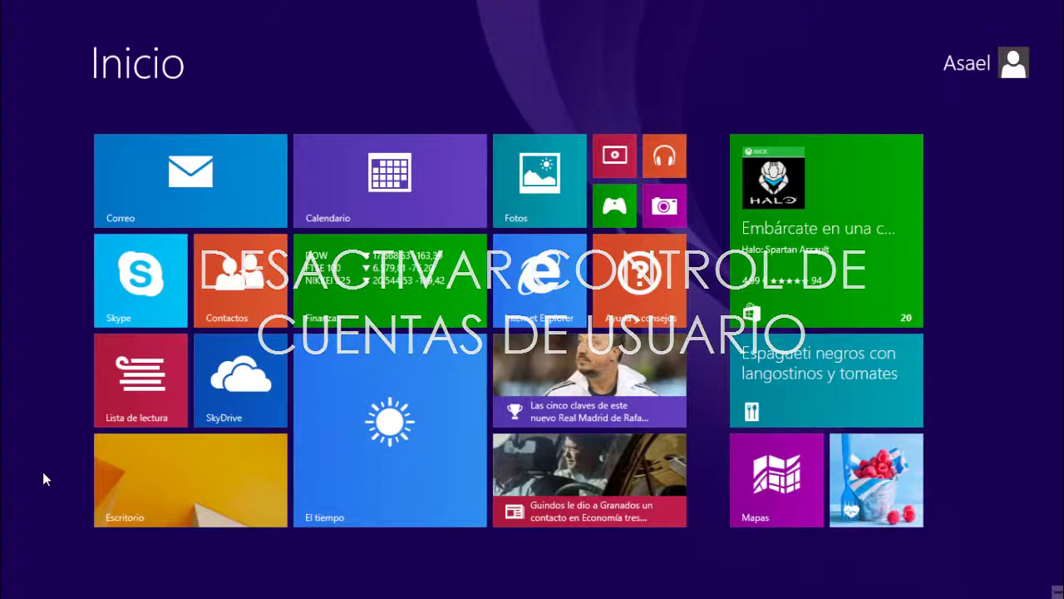
pyautogui.write('panel de control')
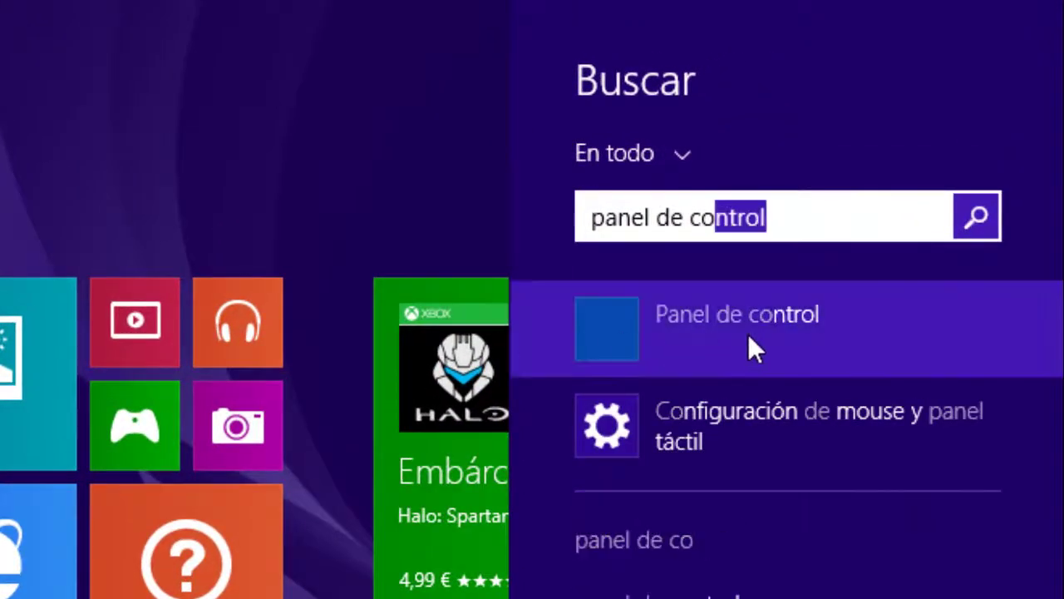
pyautogui.click(748, 333)
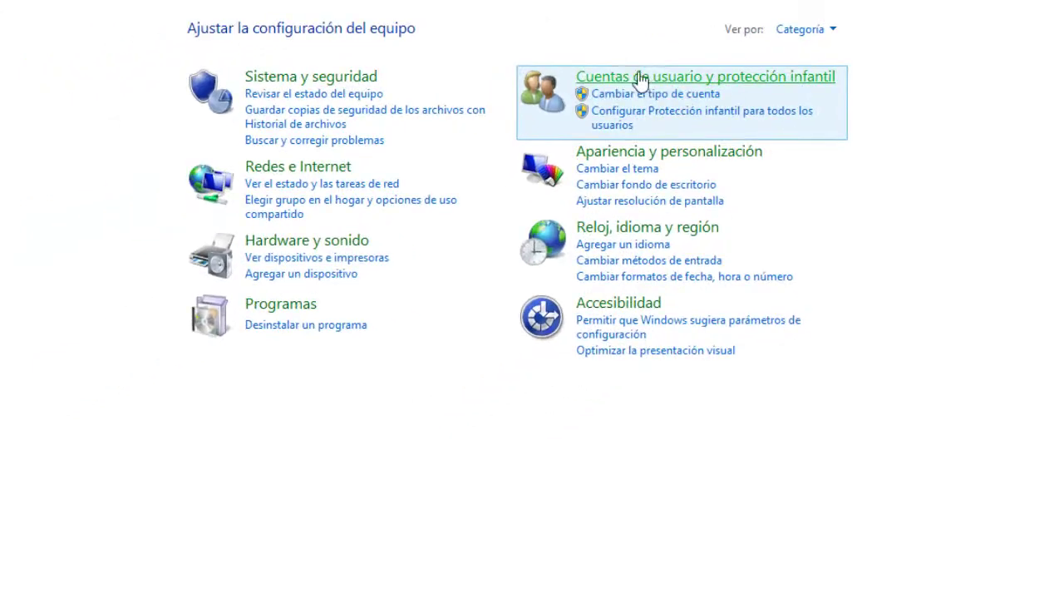
pyautogui.click(640, 80)
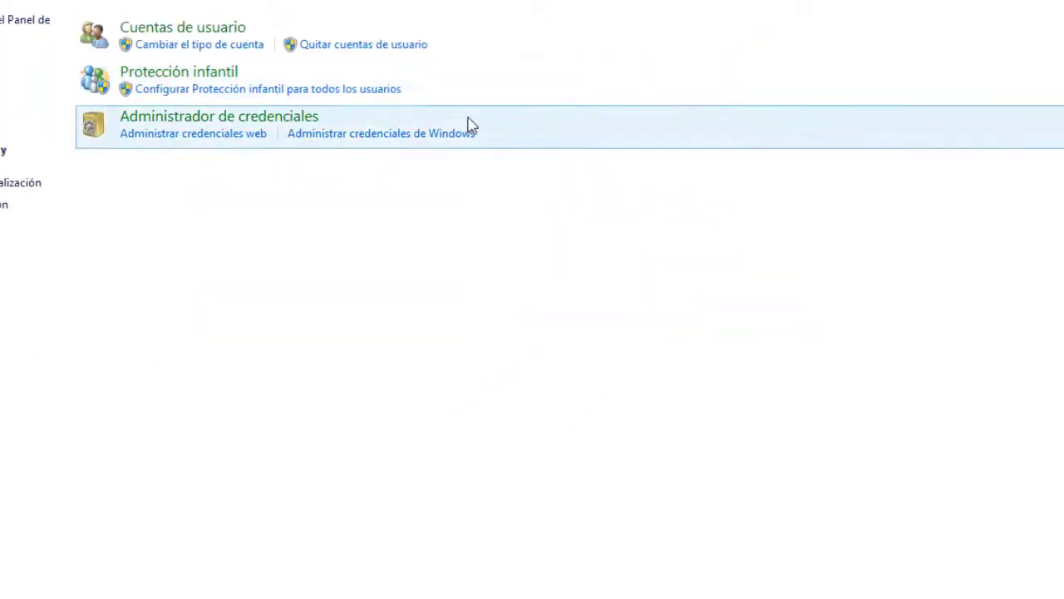
pyautogui.click(220, 33)
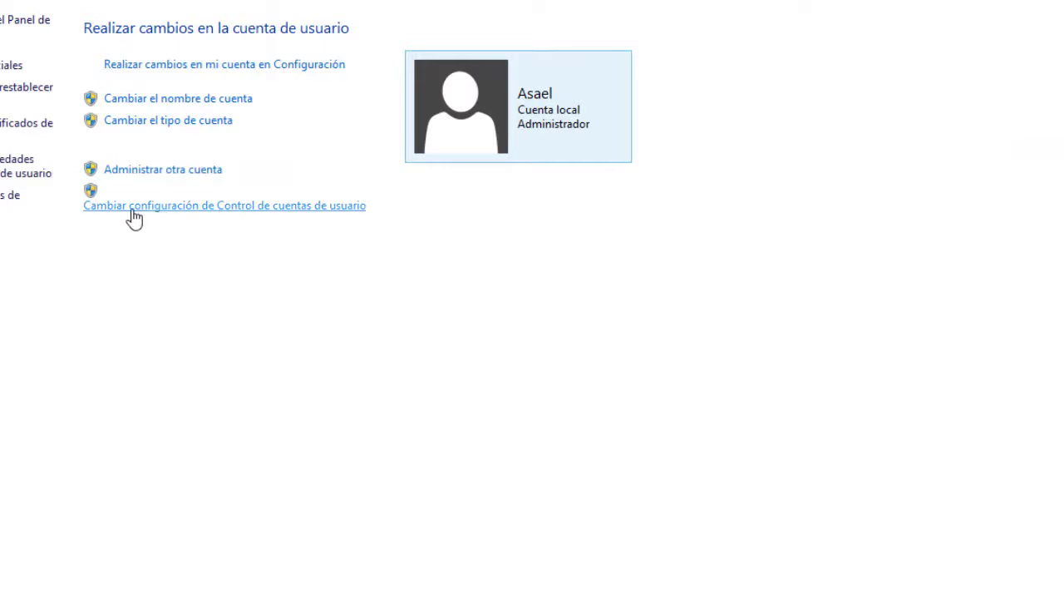
pyautogui.click(247, 208)
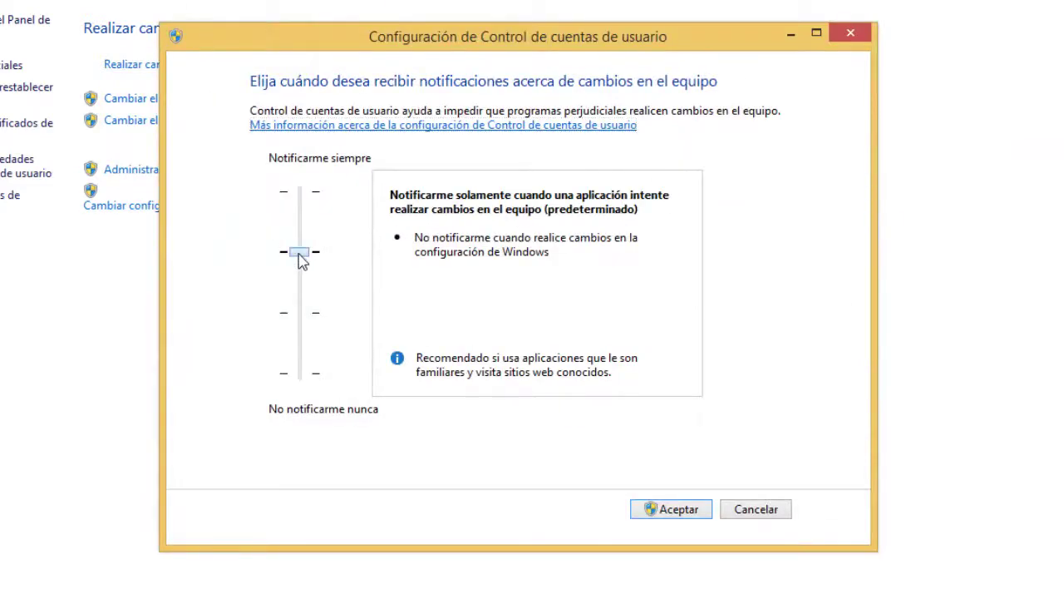
# - Set User Account Control notifications to never notify (No notificarme nunca) and authorize the change
pyautogui.moveTo(300, 258); pyautogui.dragTo(305, 380)
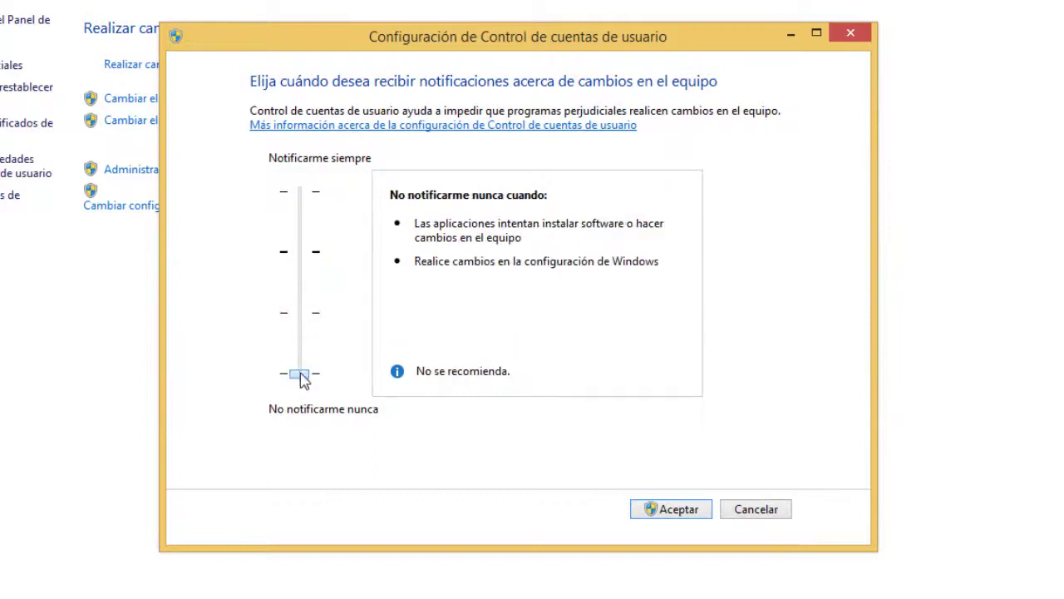
pyautogui.click(685, 509)
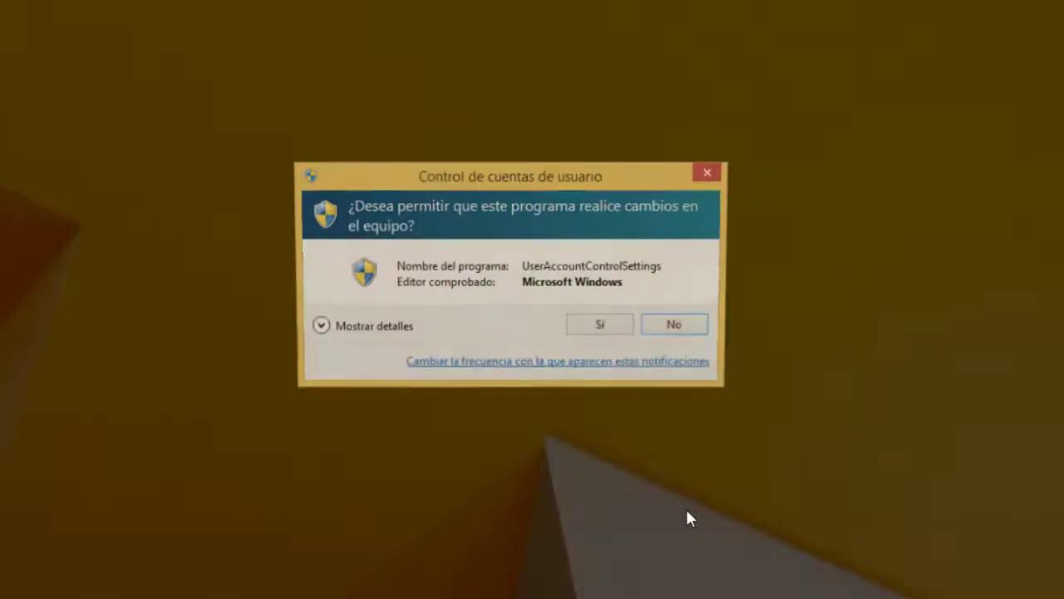
pyautogui.click(605, 327)
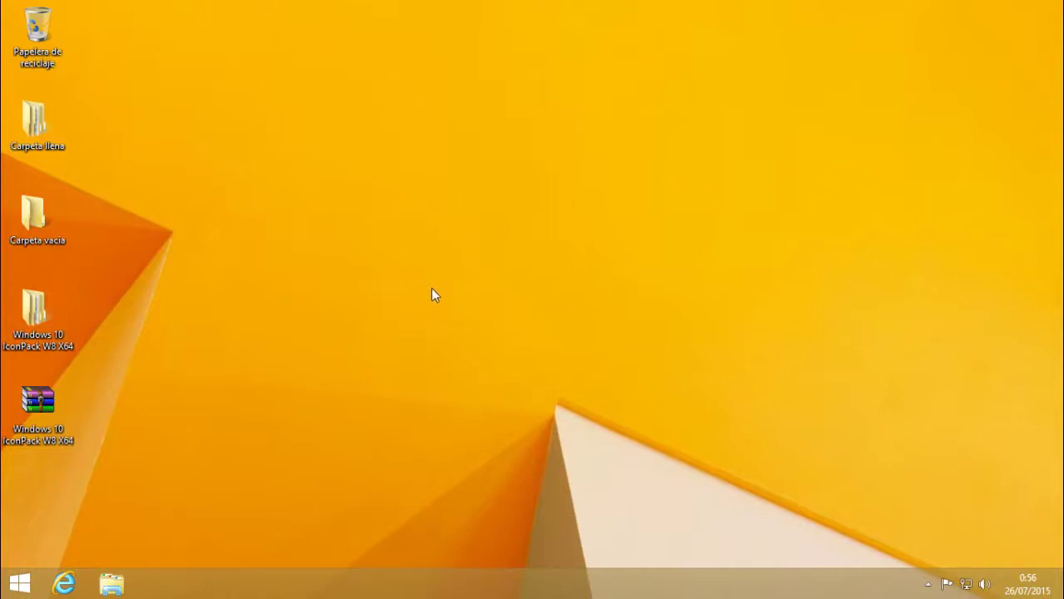
# - Restart the computer from the power options in the system settings
pyautogui.moveTo(1062, 2)
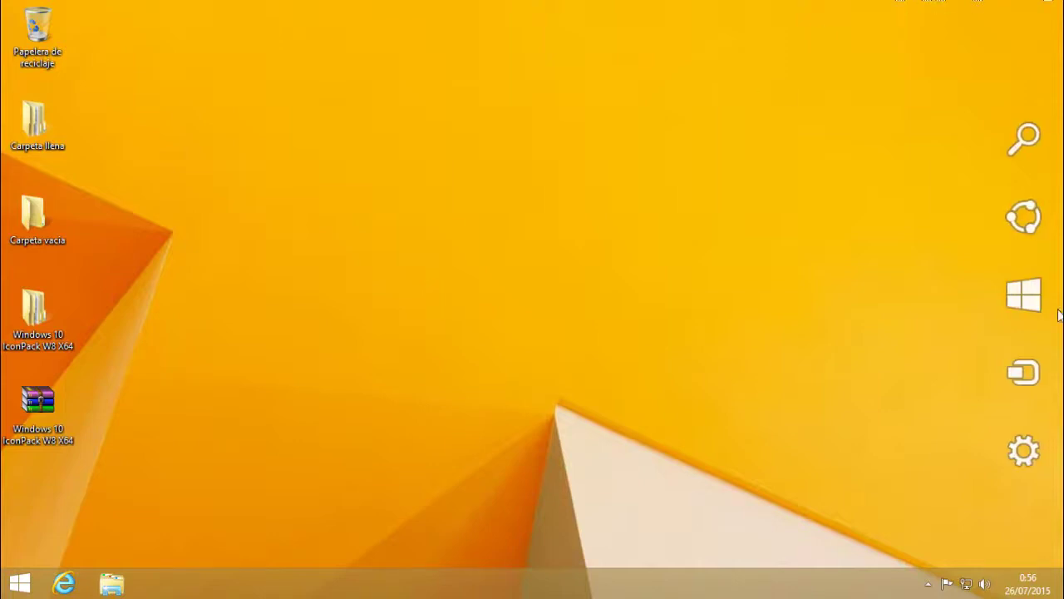
pyautogui.click(1021, 457)
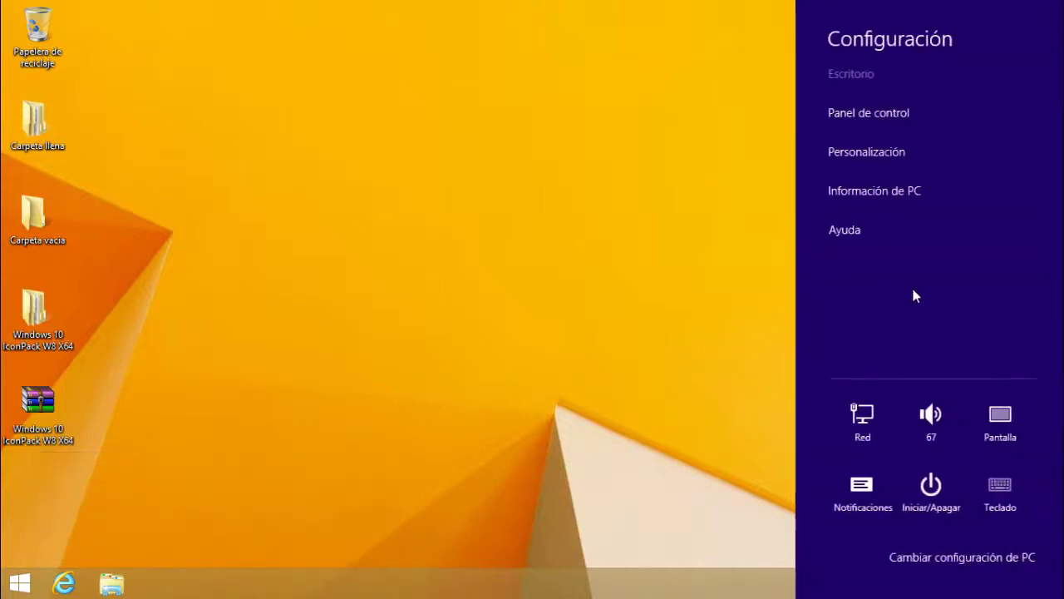
pyautogui.click(932, 491)
pyautogui.click(929, 447)
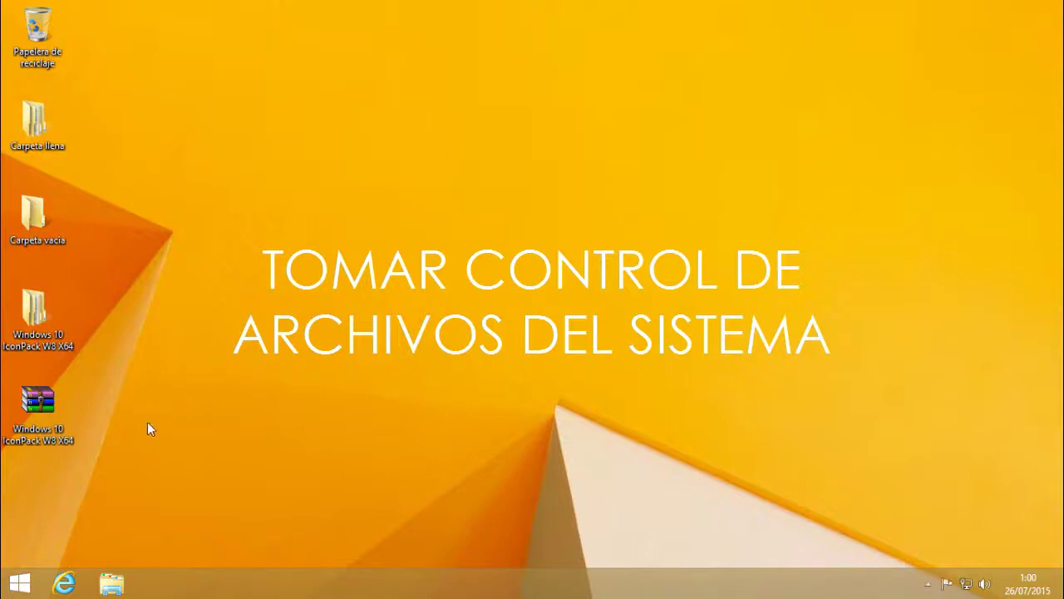
# - Browse the local disk to C:\Windows, point out the System32 and SysWOW64 folders, and open System32
pyautogui.click(112, 582)
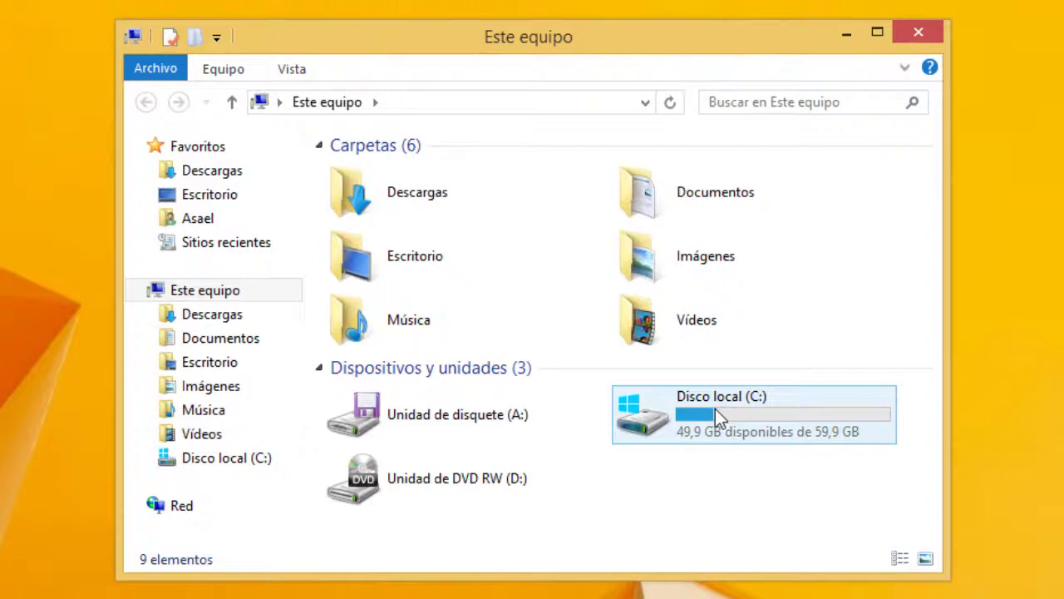
pyautogui.doubleClick(645, 341)
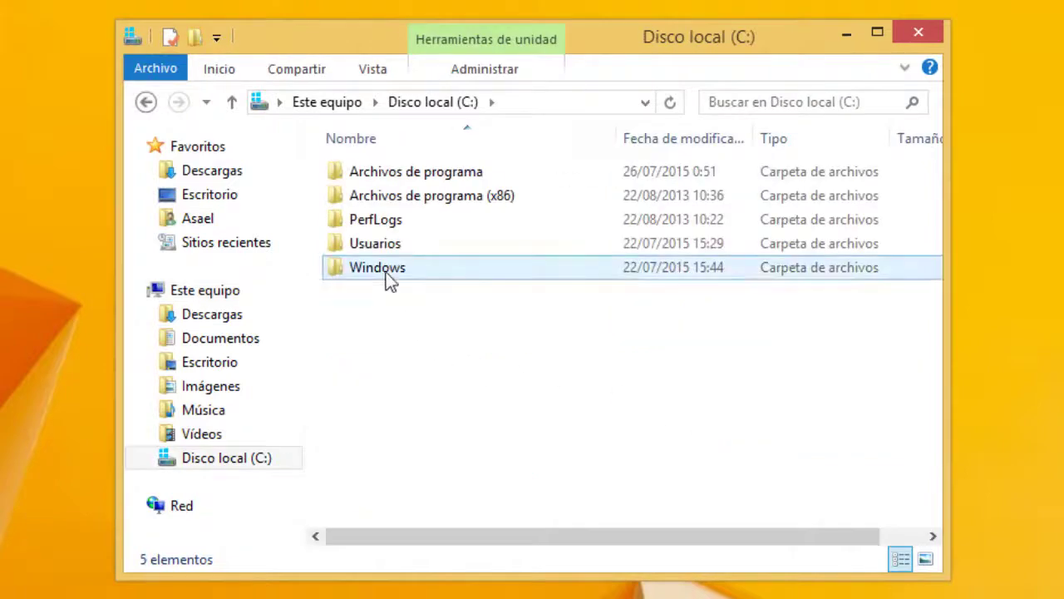
pyautogui.doubleClick(387, 269)
pyautogui.moveTo(929, 171); pyautogui.dragTo(945, 352)
pyautogui.click(383, 337)
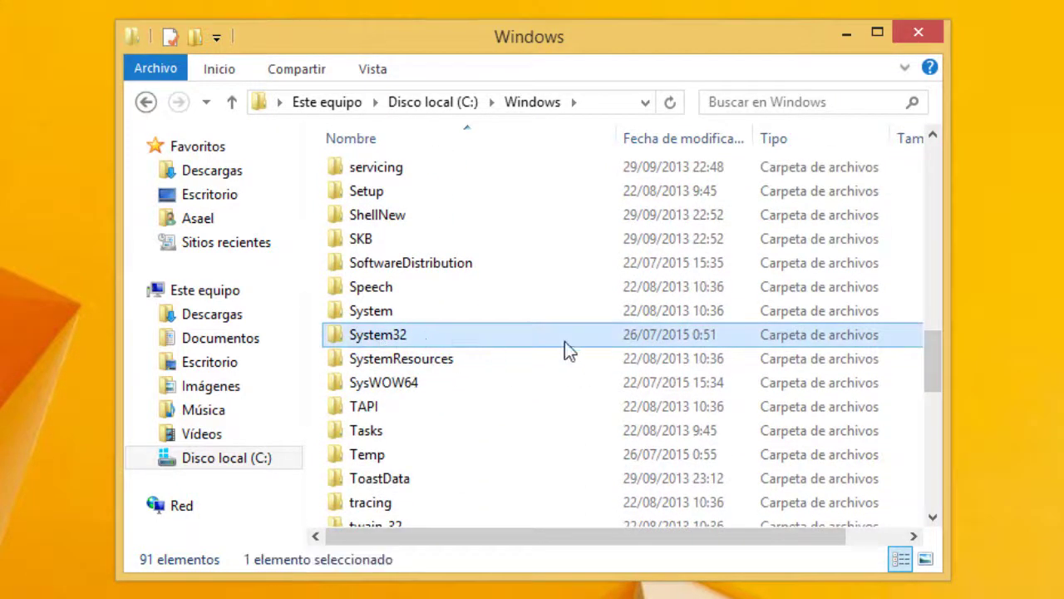
pyautogui.moveTo(561, 344)
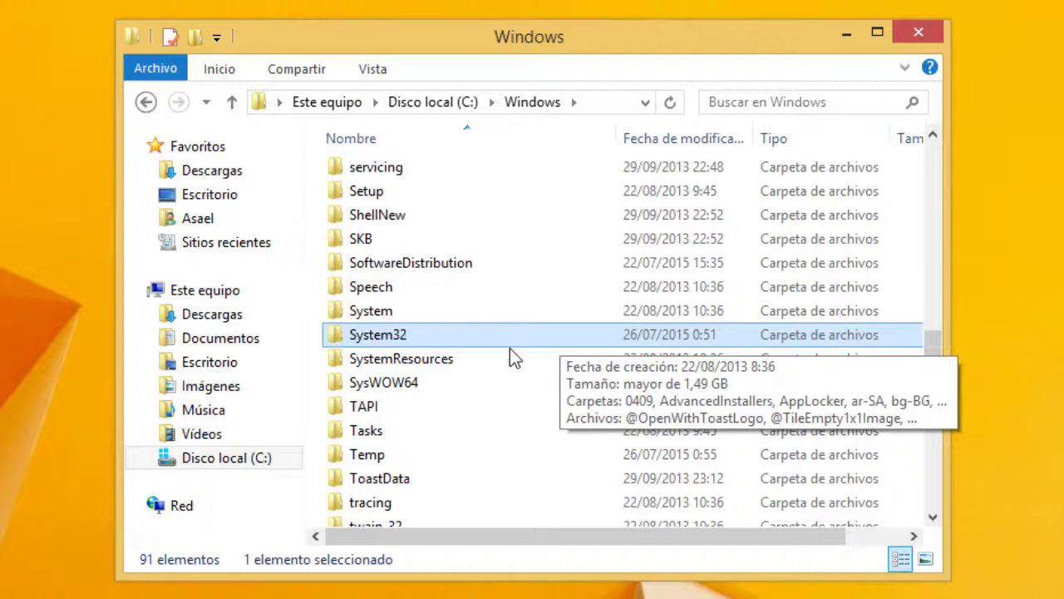
pyautogui.click(449, 381)
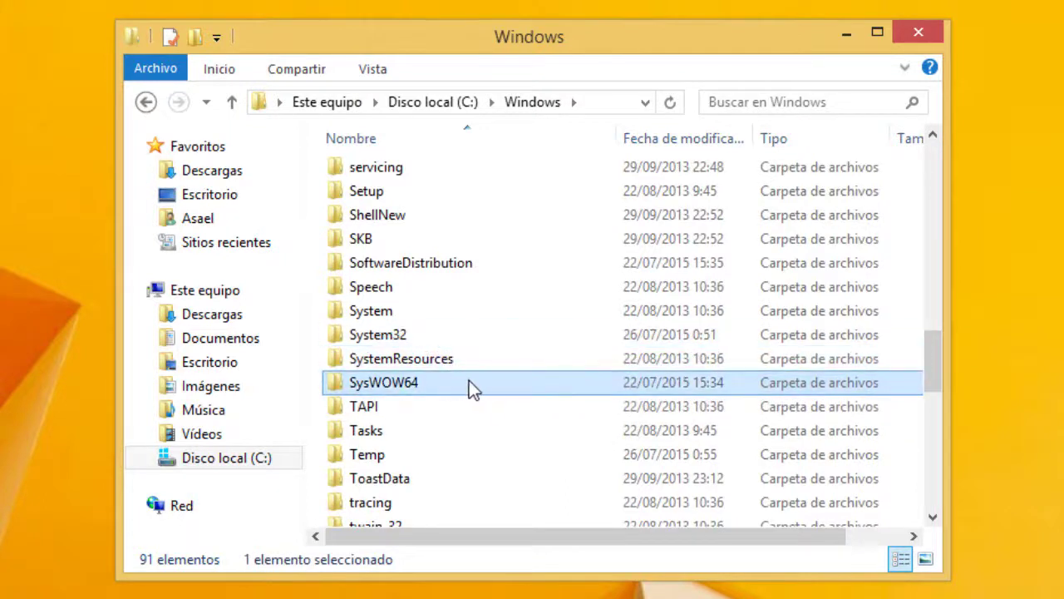
pyautogui.moveTo(486, 387)
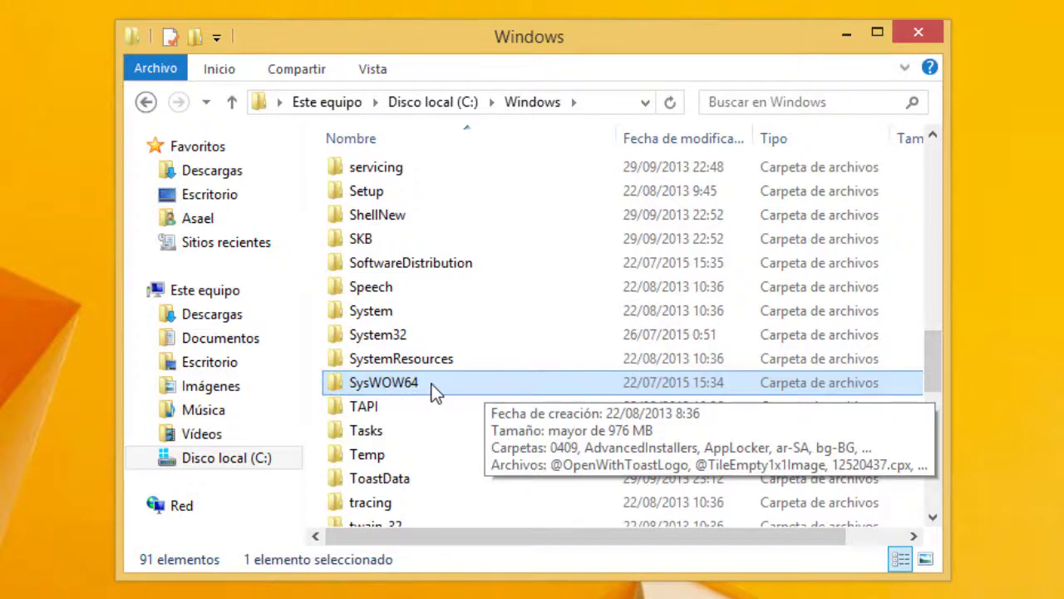
pyautogui.click(450, 336)
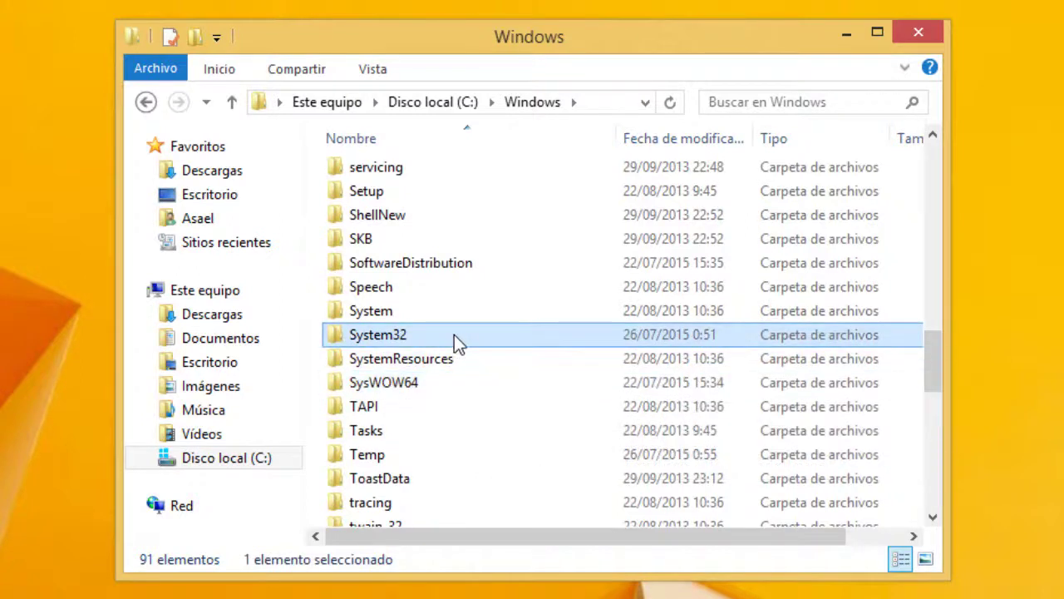
pyautogui.doubleClick(472, 335)
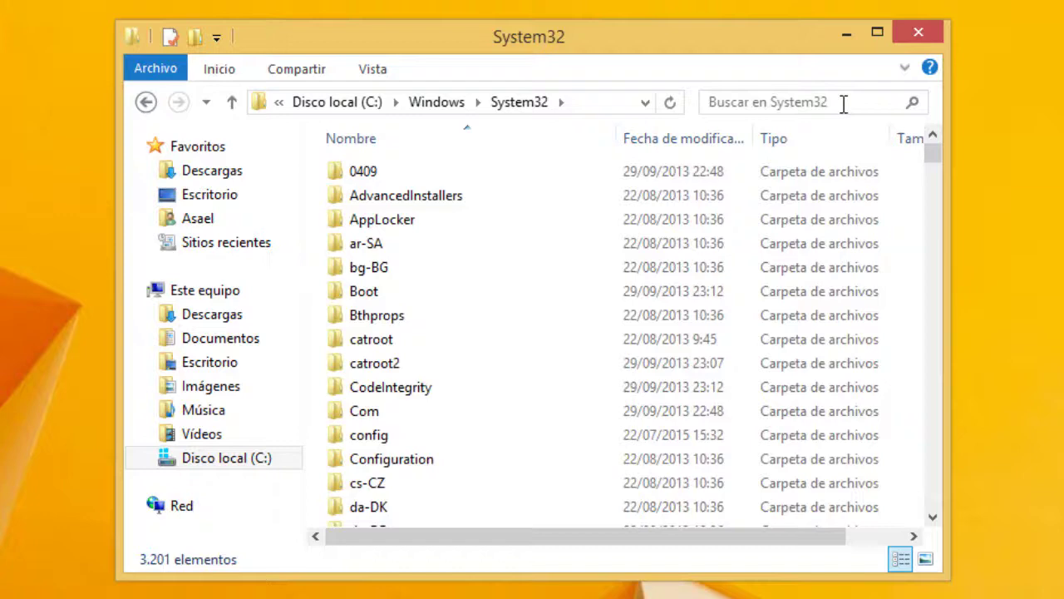
# - Search the System32 folder for shell32.dll
pyautogui.click(843, 103)
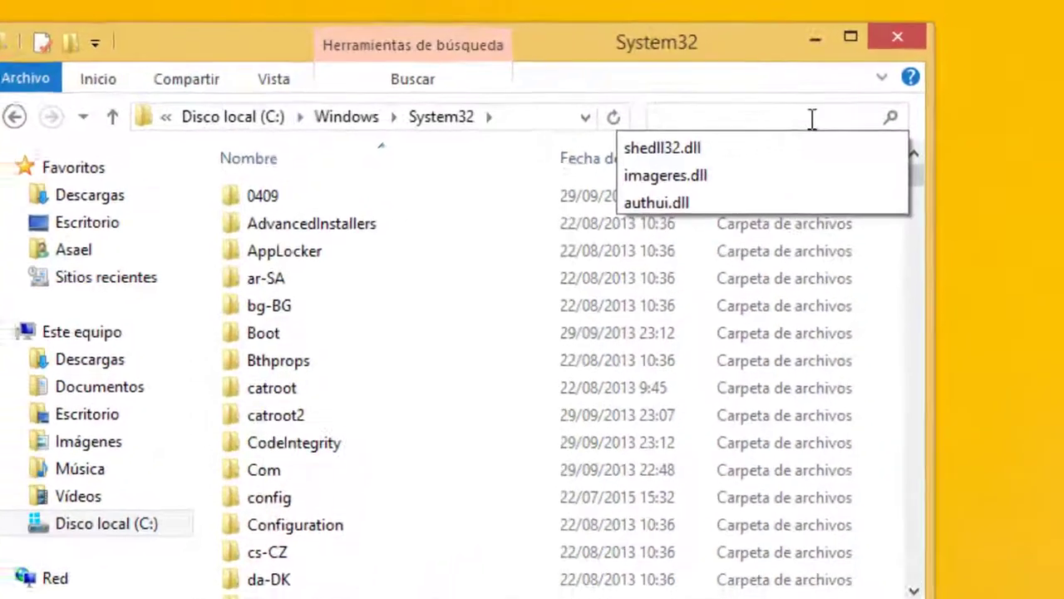
pyautogui.write('she')
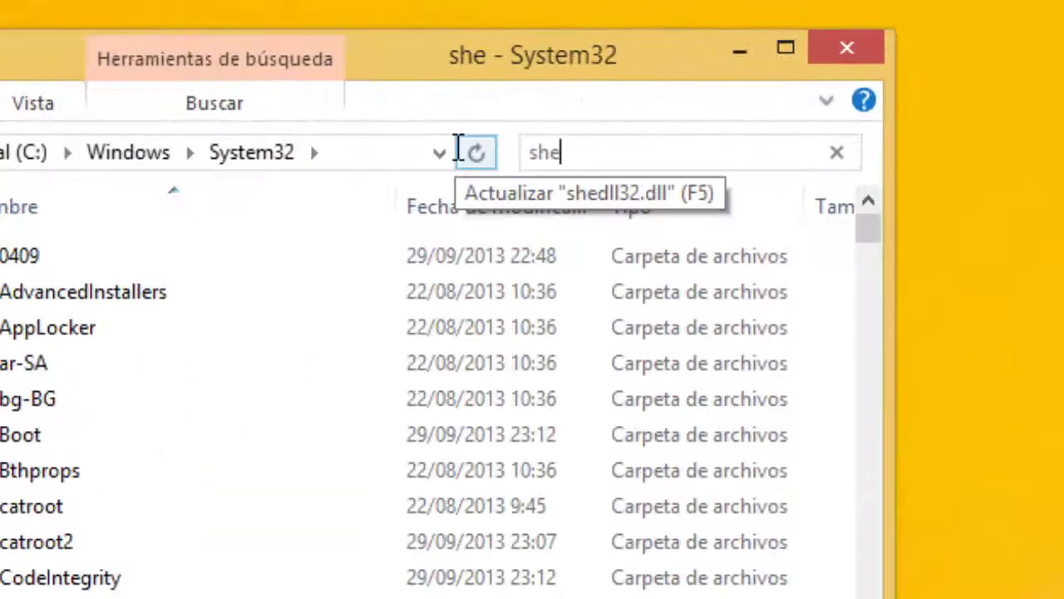
pyautogui.write('ll32.dll')
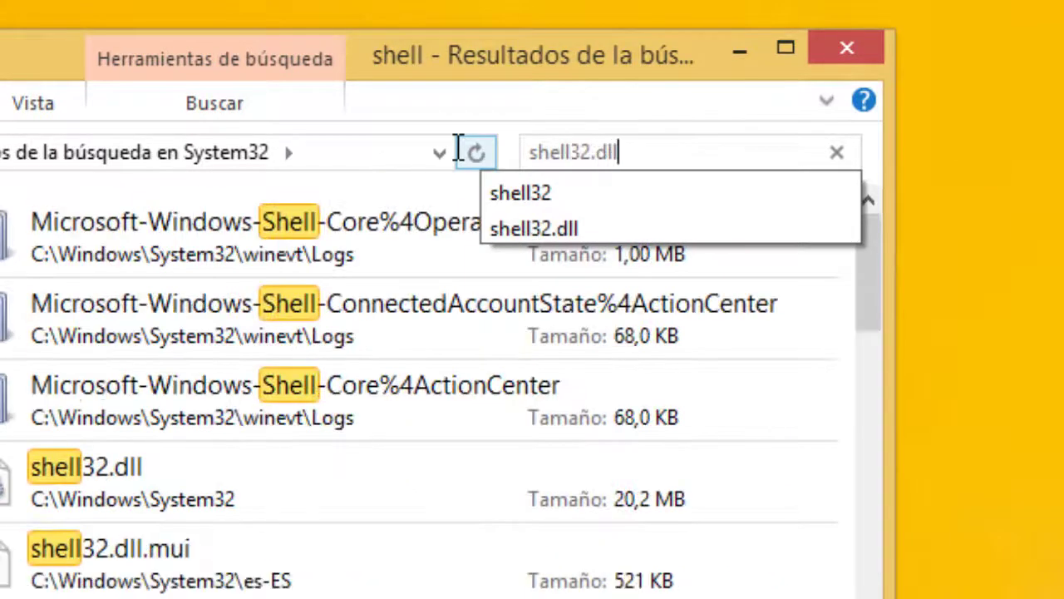
pyautogui.press('Return')
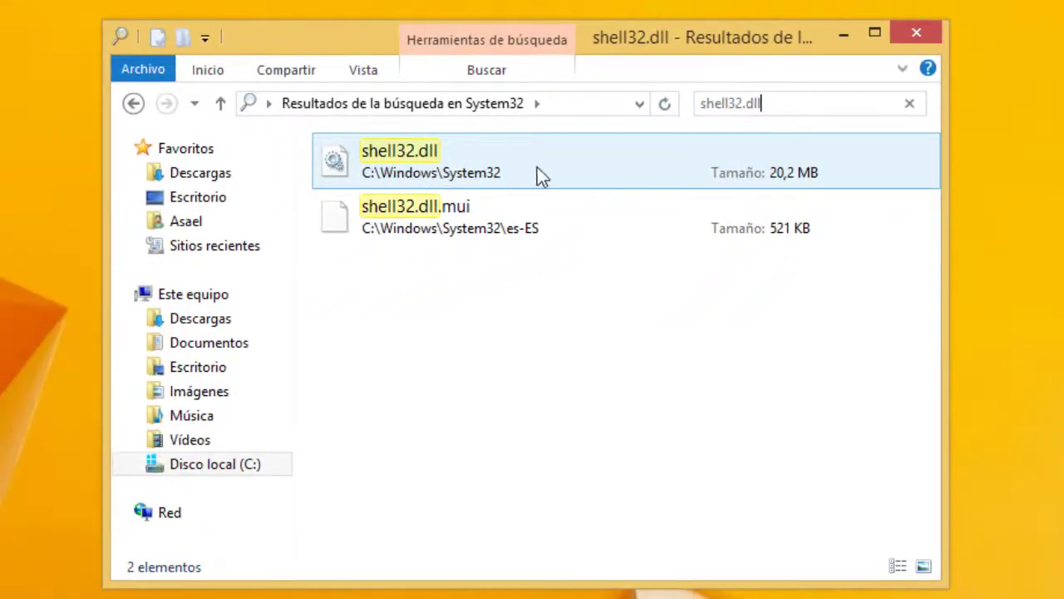
# - Open the advanced security settings of the shell32.dll file located in C:\Windows\System32
pyautogui.rightClick(403, 158)
pyautogui.click(474, 516)
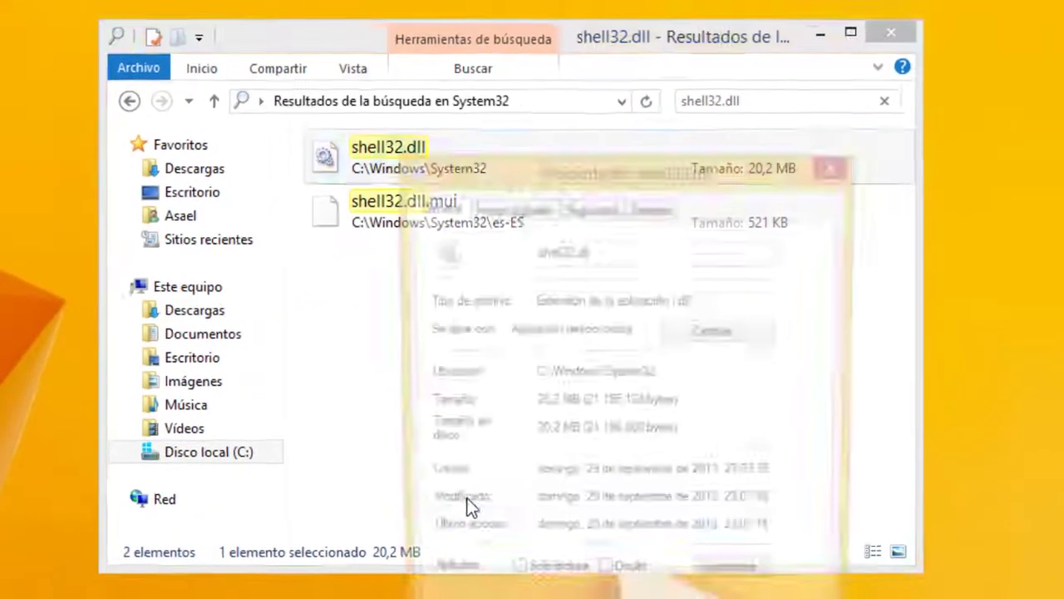
pyautogui.click(479, 174)
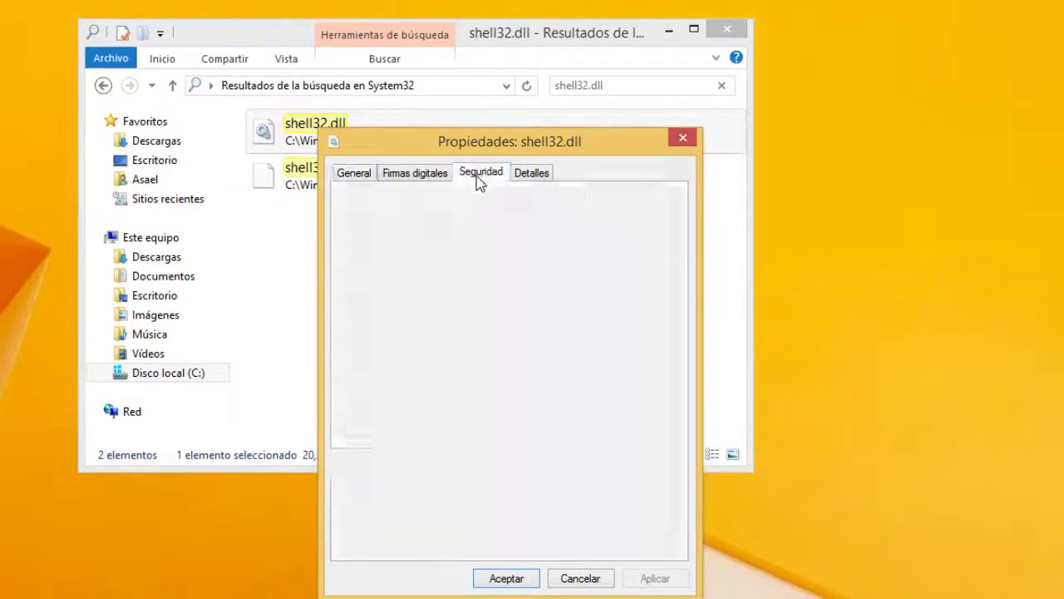
pyautogui.click(614, 514)
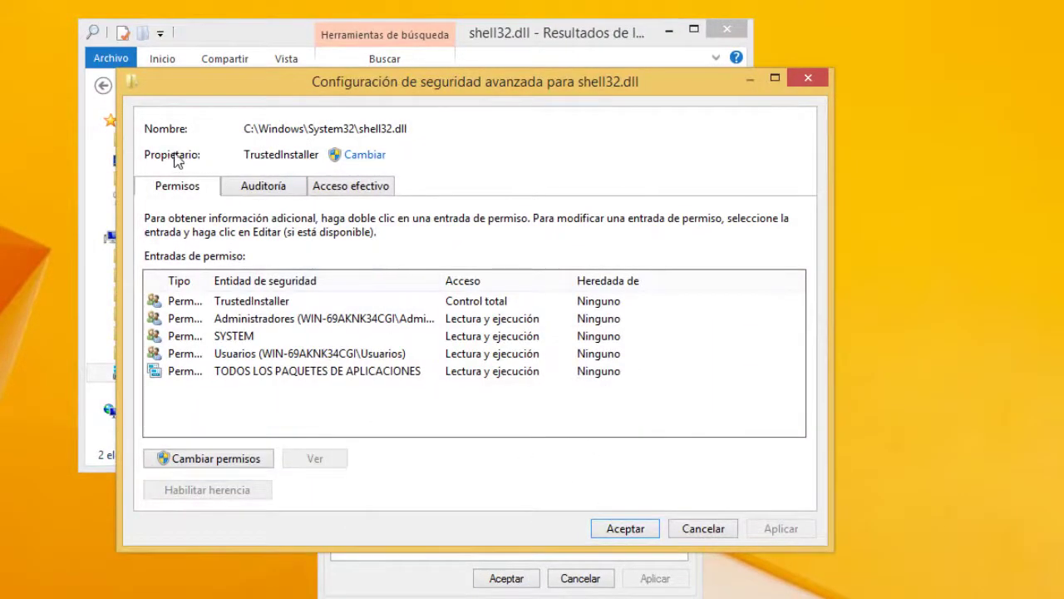
# - Change the owner of the System32 shell32.dll file to the Administradores group and accept the advanced security settings
pyautogui.click(366, 158)
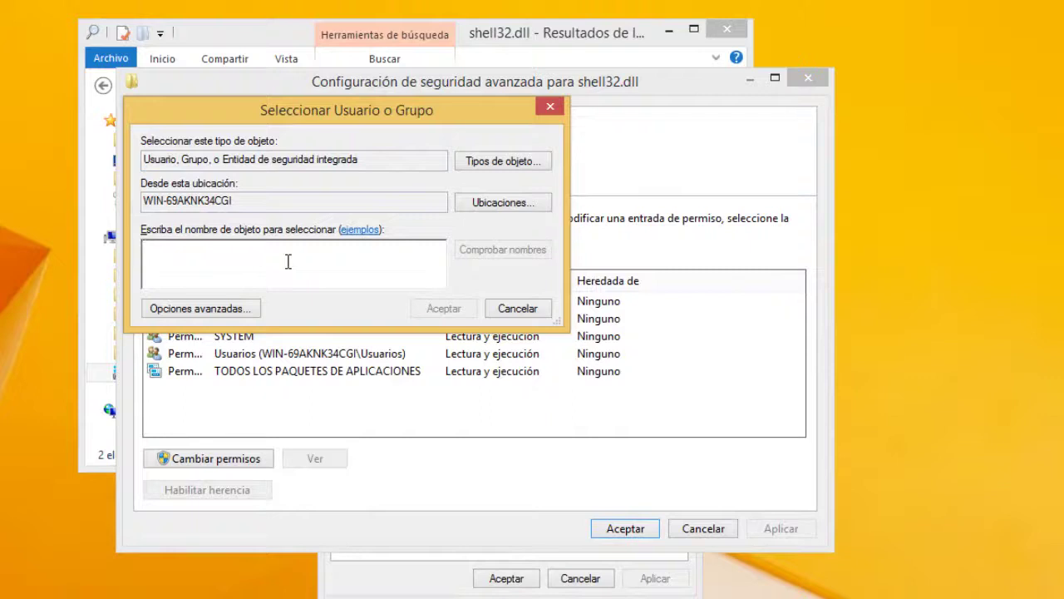
pyautogui.press('capslock')
pyautogui.write('A')
pyautogui.press('capslock')
pyautogui.write('dministradores')
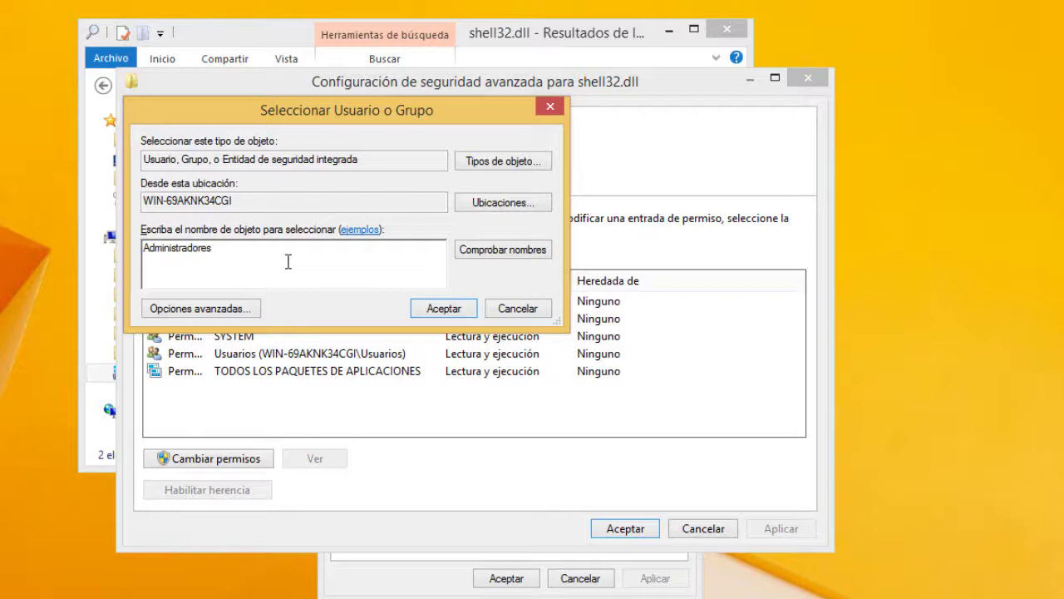
pyautogui.press('Return')
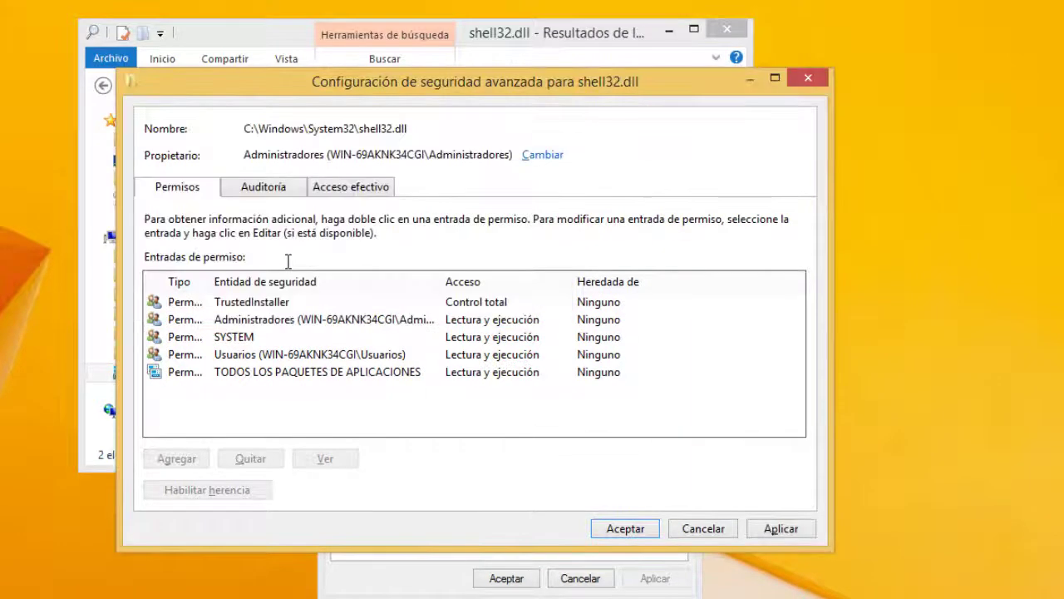
pyautogui.click(624, 529)
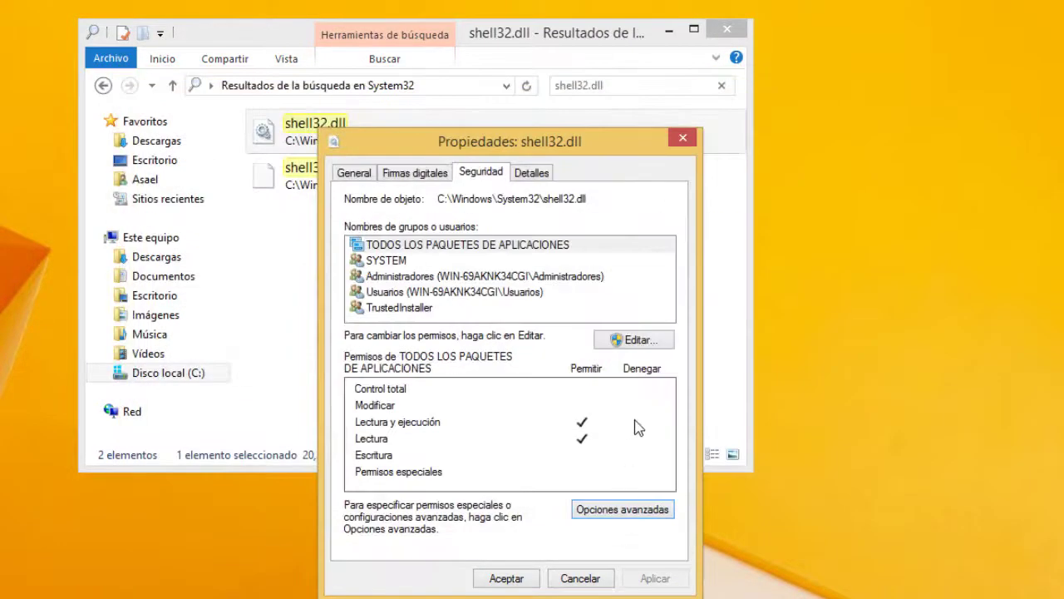
# - Grant the Administradores group full control over shell32.dll, accept the security warning, and close the file's properties
pyautogui.click(633, 340)
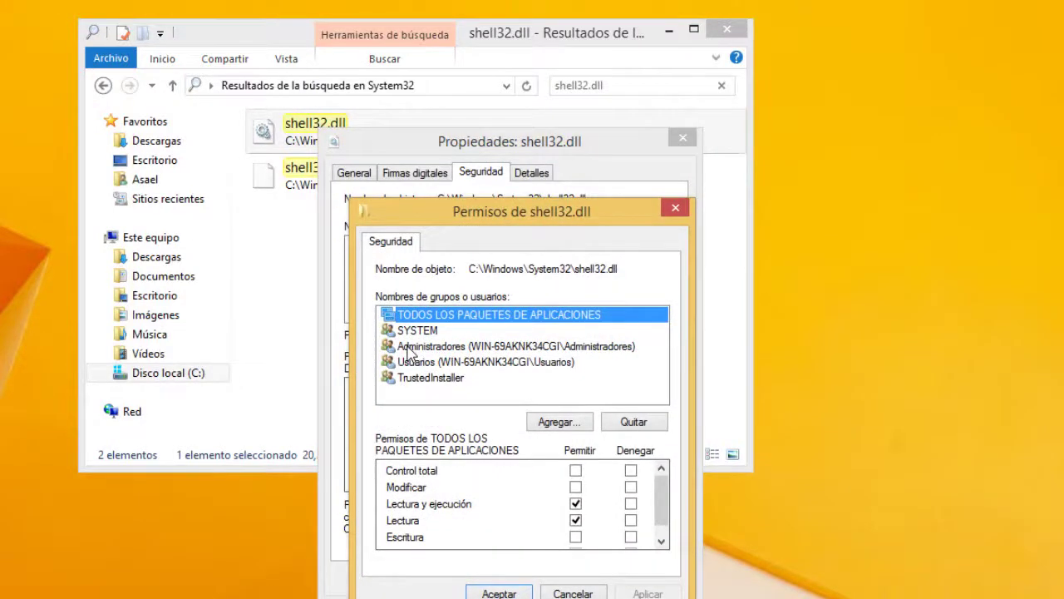
pyautogui.click(409, 347)
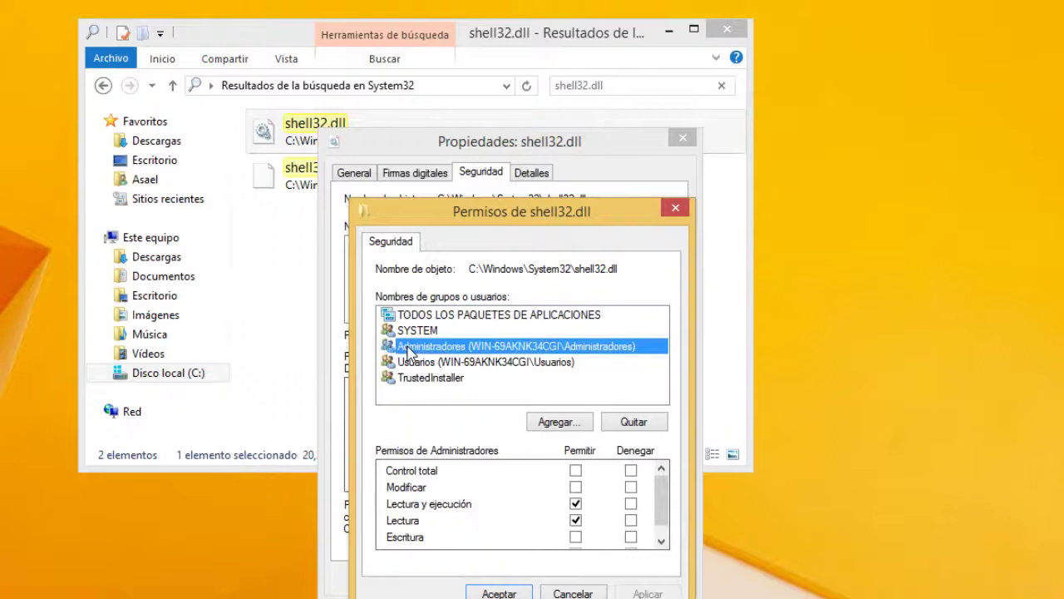
pyautogui.click(576, 470)
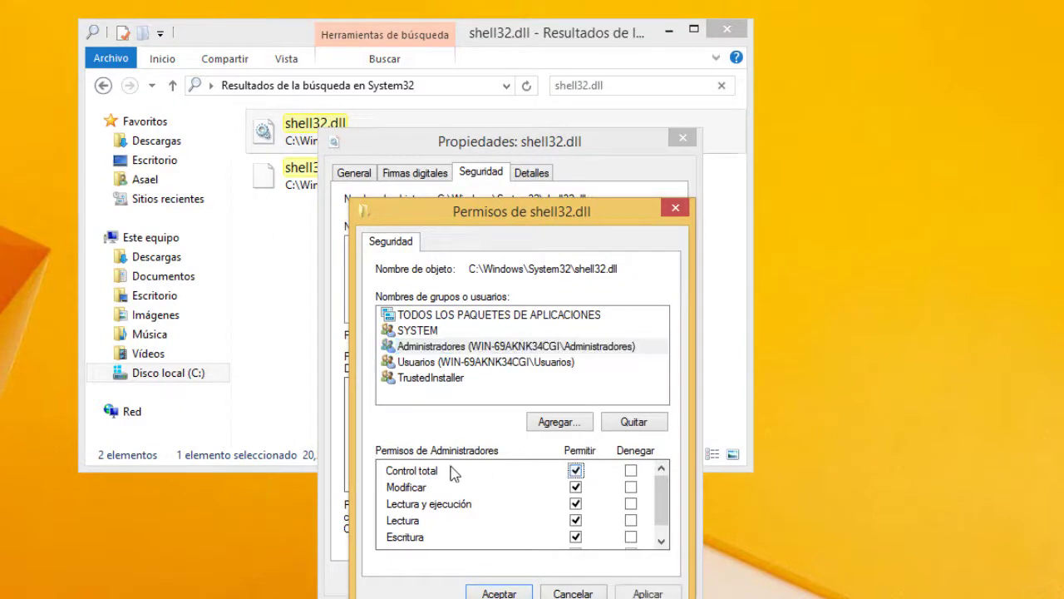
pyautogui.click(648, 593)
pyautogui.click(571, 406)
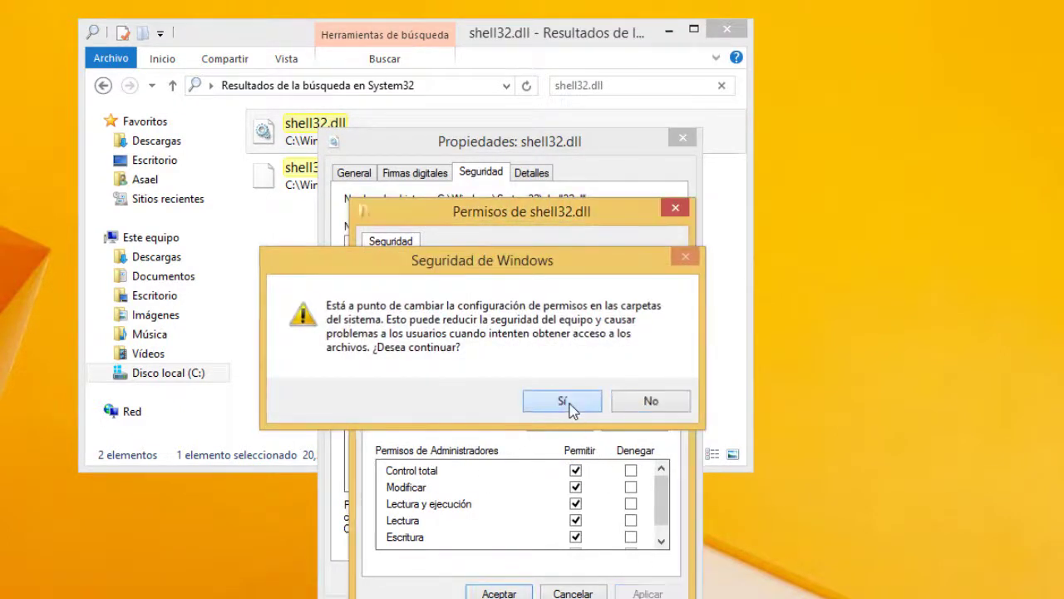
pyautogui.click(509, 594)
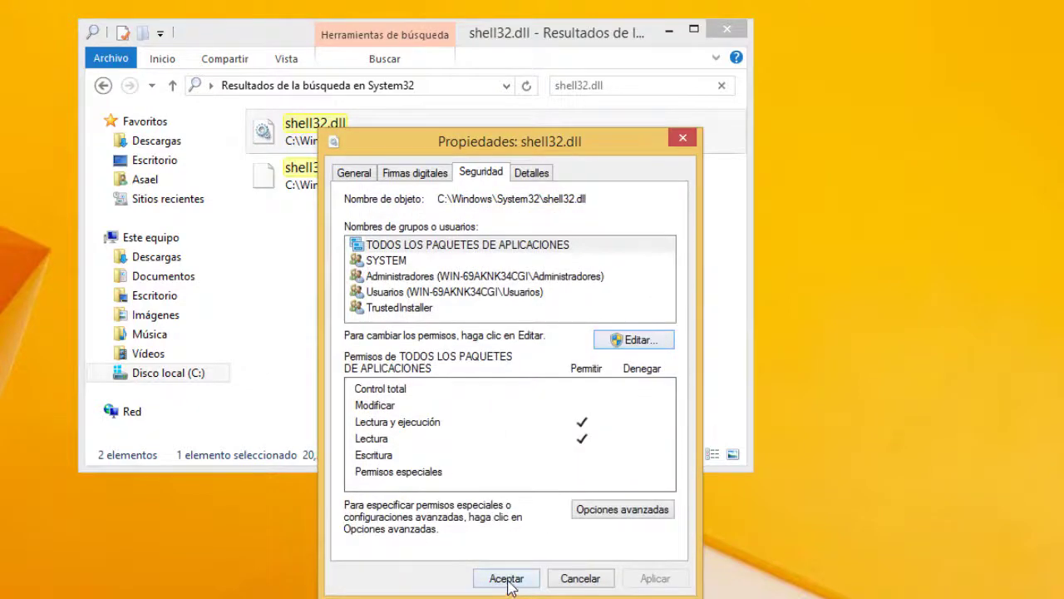
pyautogui.click(506, 579)
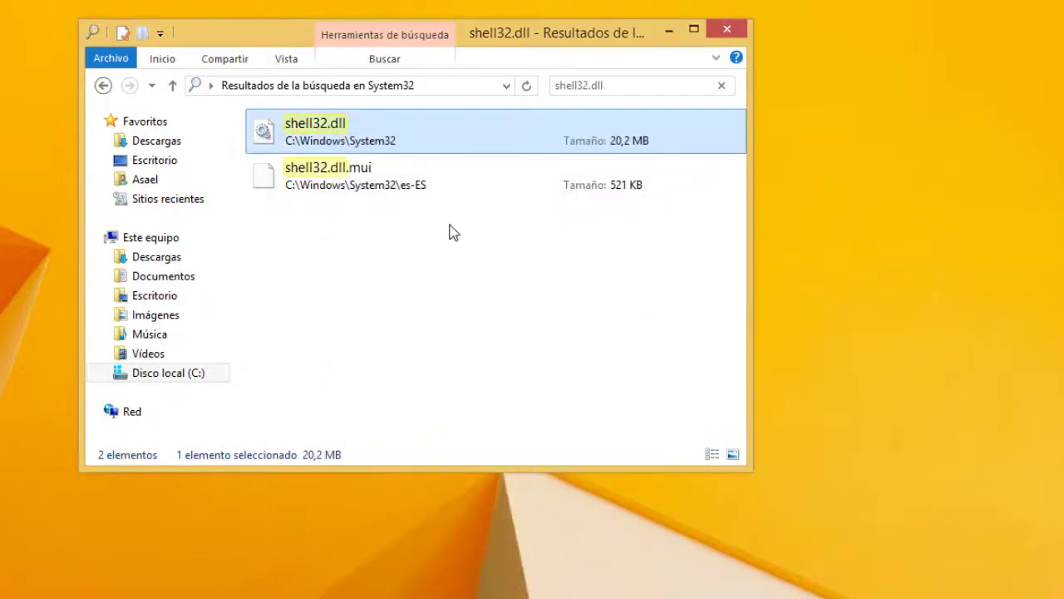
# - Search the System32 folder for imagesp1.dll
pyautogui.click(657, 88)
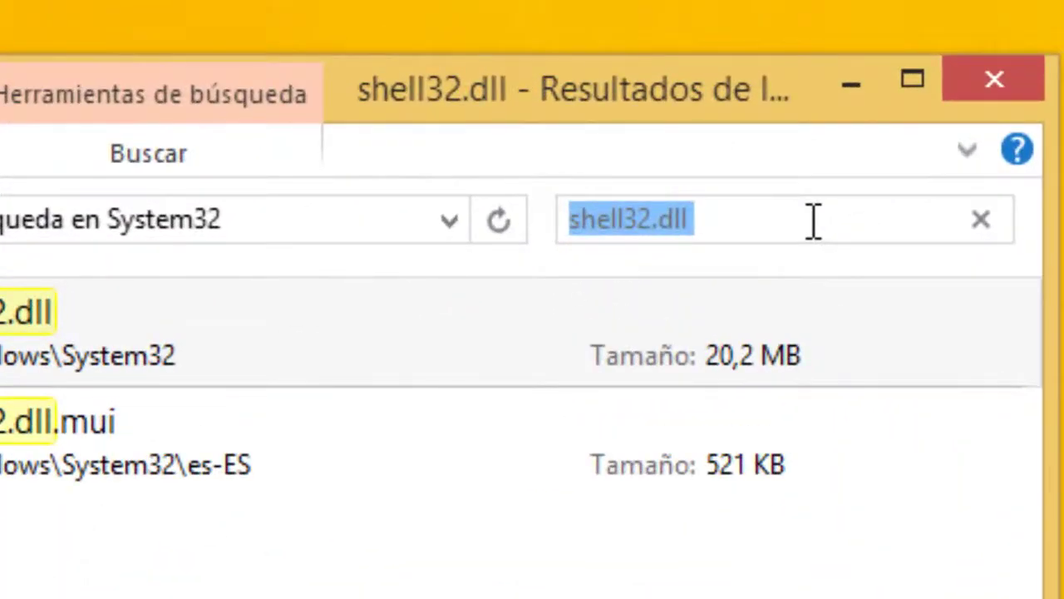
pyautogui.write('ima')
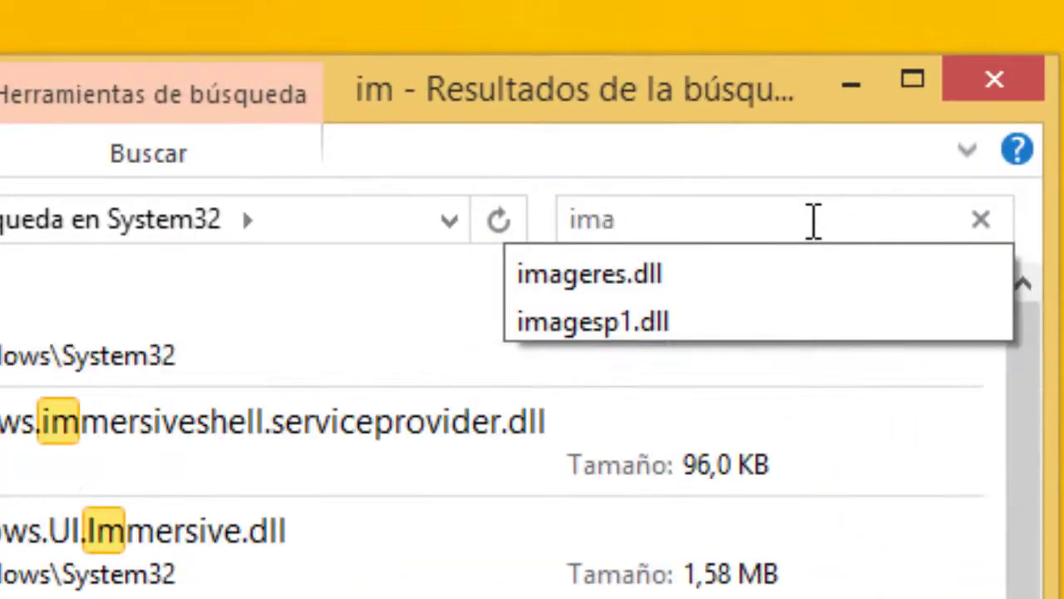
pyautogui.write('gesp1.d')
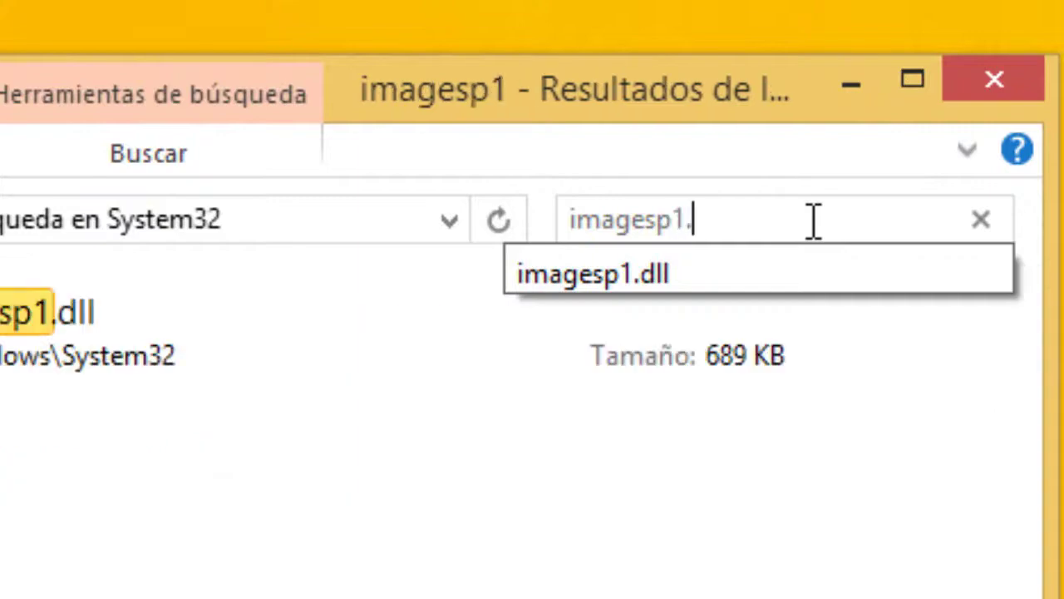
pyautogui.write('ll')
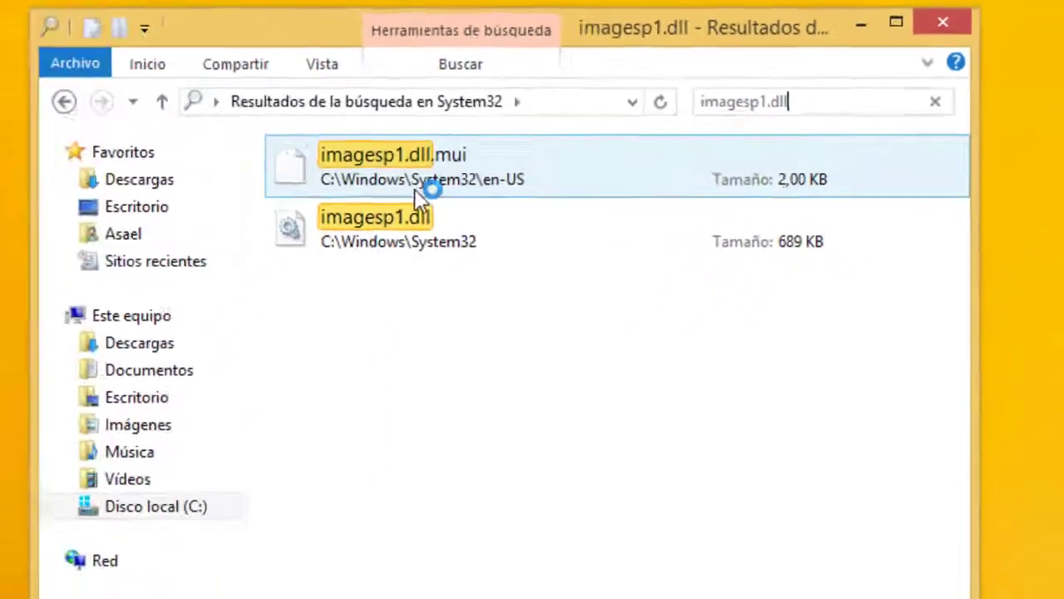
# - Open the advanced security settings of the imagesp1.dll file located directly in C:\Windows\System32
pyautogui.click(378, 223)
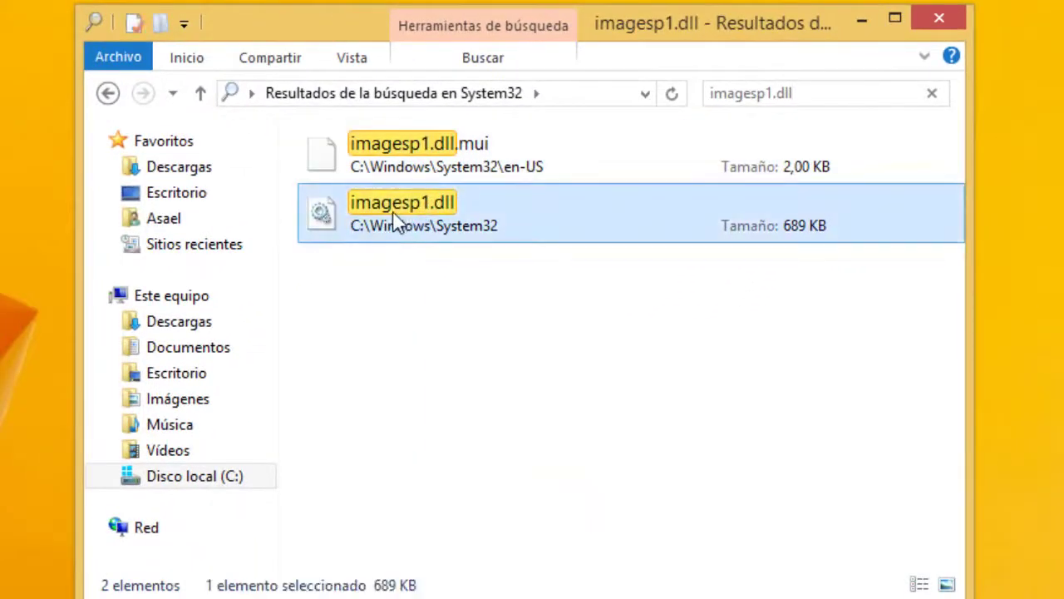
pyautogui.rightClick(405, 210)
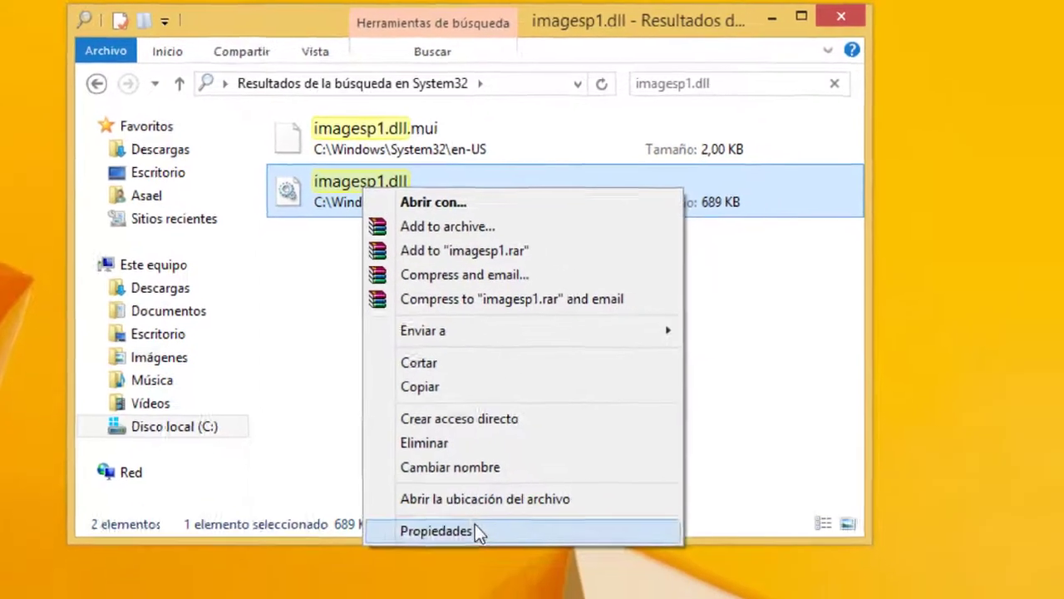
pyautogui.click(474, 530)
pyautogui.click(401, 202)
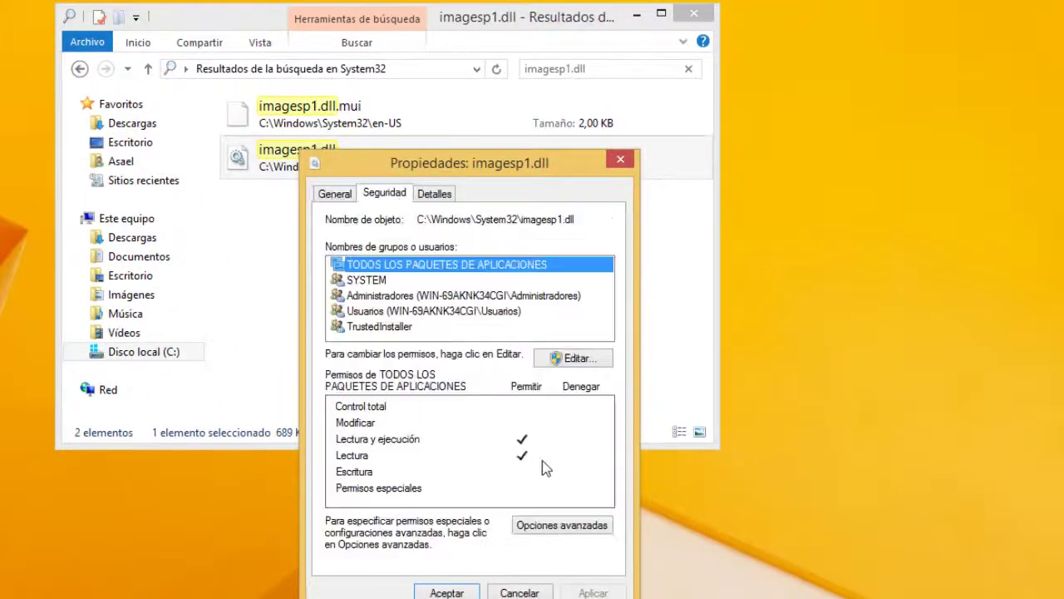
pyautogui.click(554, 526)
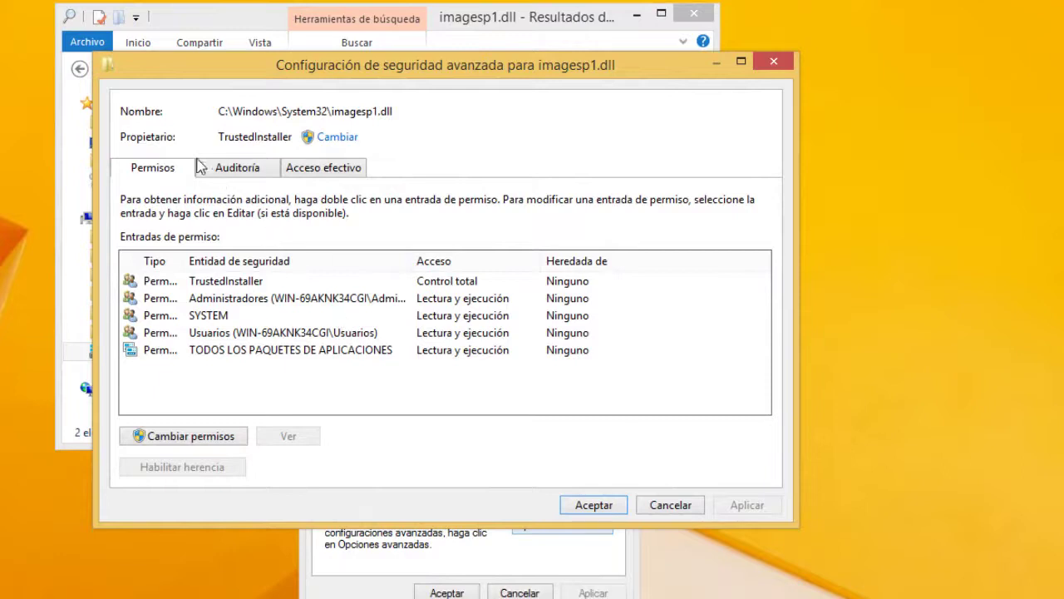
# - Change the owner of imagesp1.dll to the Administradores group and accept the advanced security settings
pyautogui.click(336, 137)
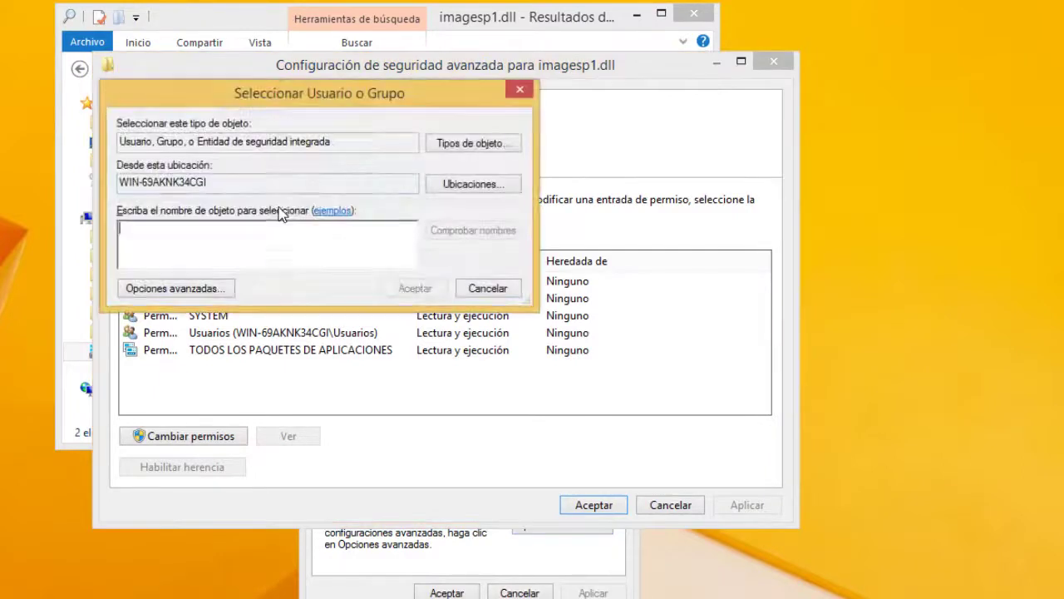
pyautogui.press('capslock')
pyautogui.write('A')
pyautogui.press('capslock')
pyautogui.write('dministradores')
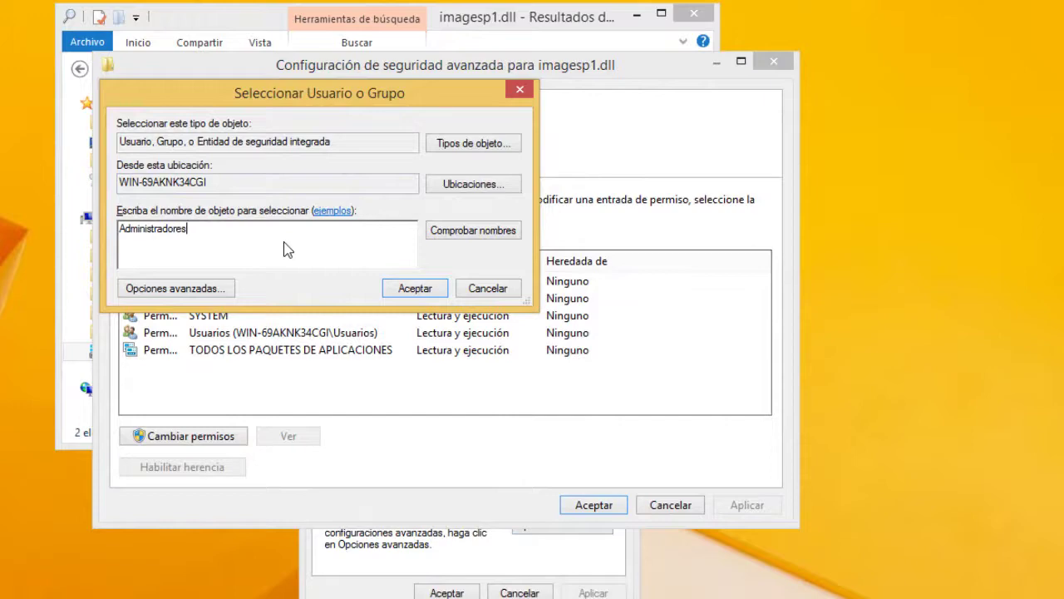
pyautogui.press('Return')
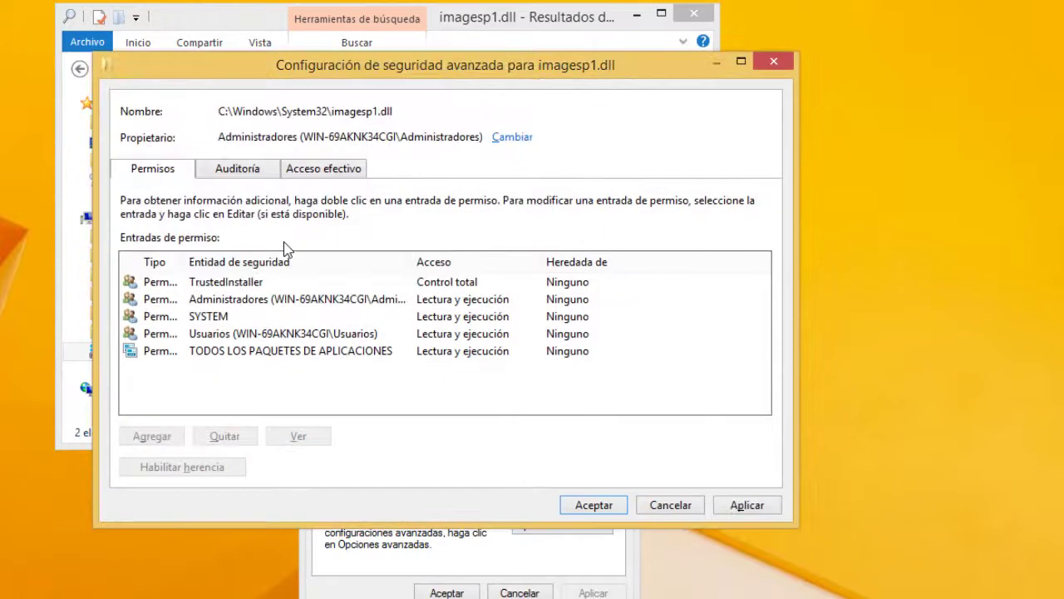
pyautogui.click(591, 504)
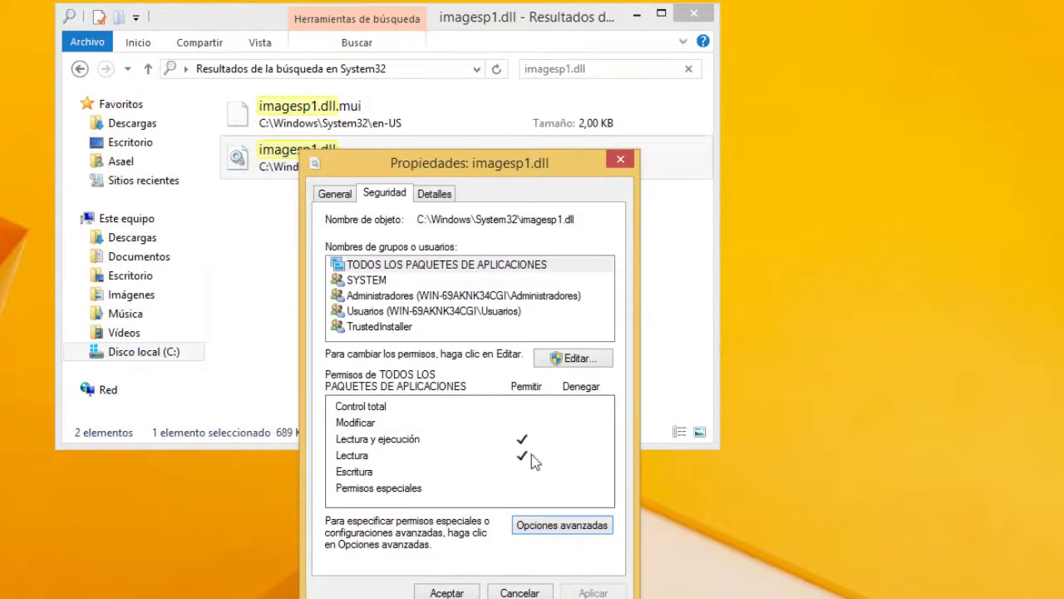
# - Grant the Administradores group full control over imagesp1.dll, accept the security warning, and close the file's properties
pyautogui.click(575, 358)
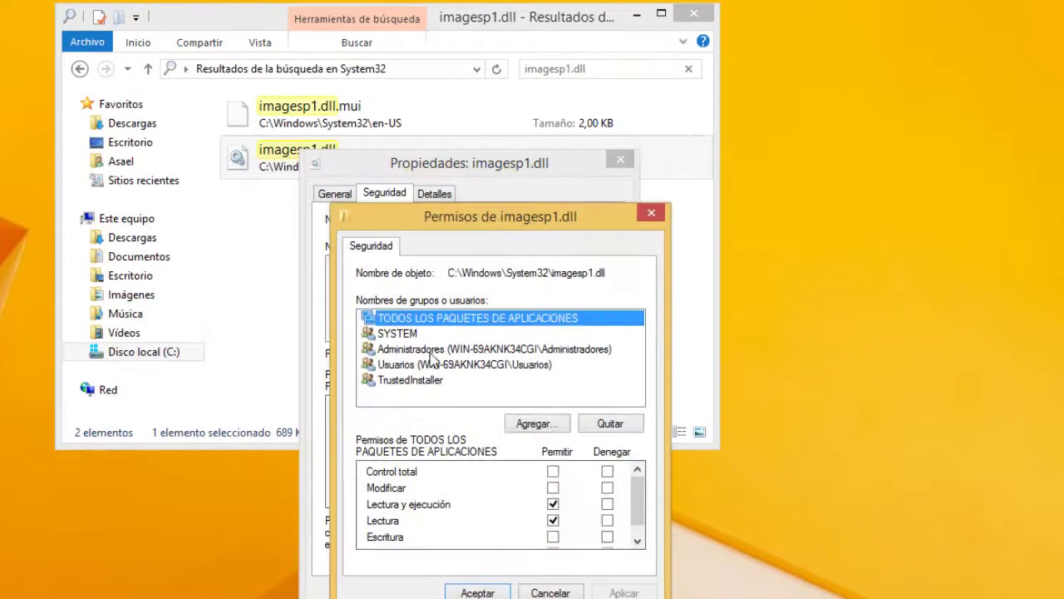
pyautogui.click(409, 349)
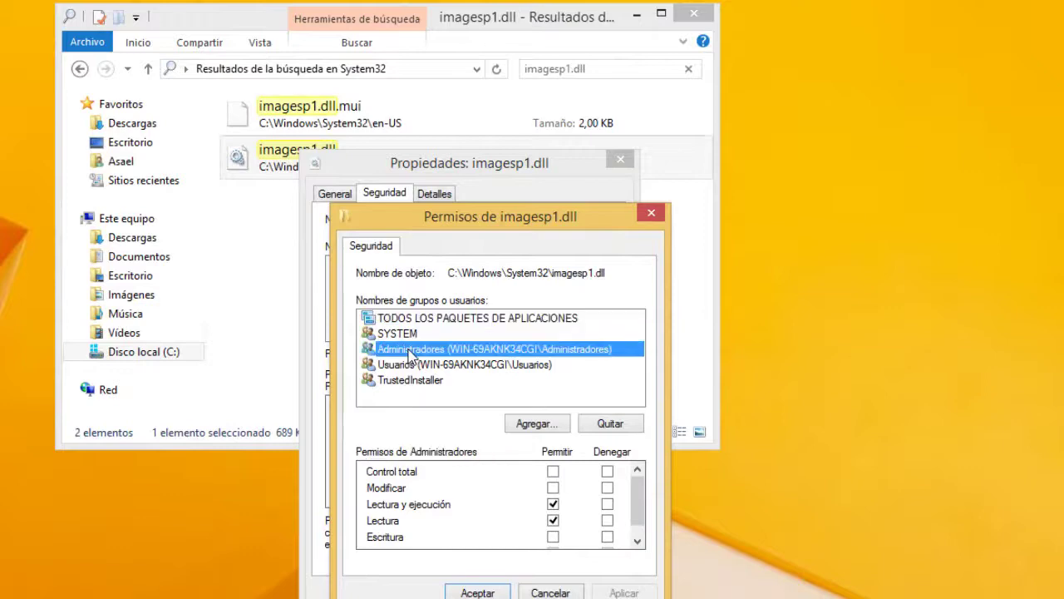
pyautogui.click(553, 472)
pyautogui.click(497, 589)
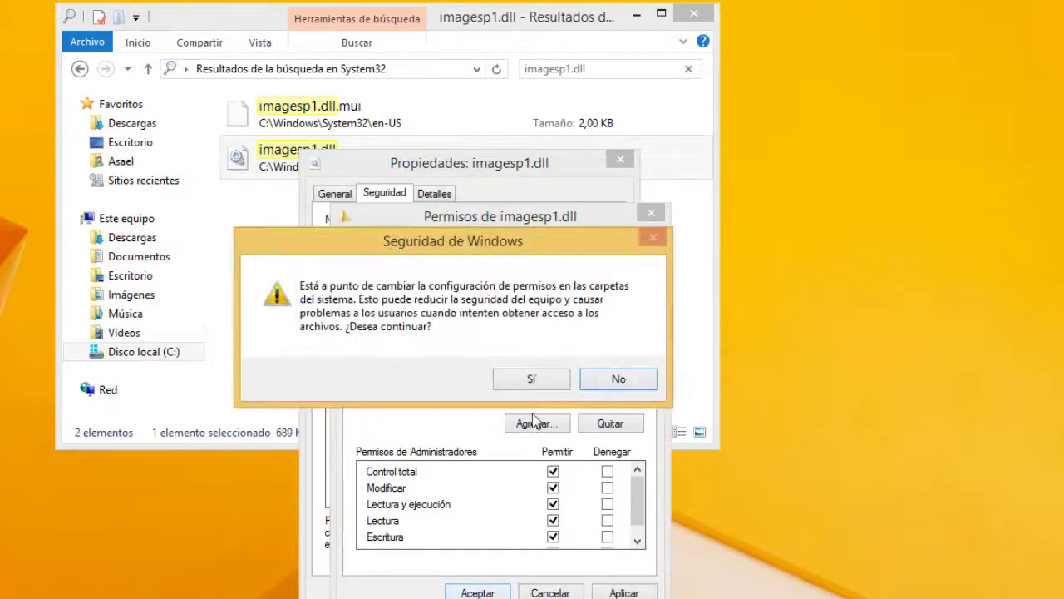
pyautogui.click(536, 379)
pyautogui.click(457, 590)
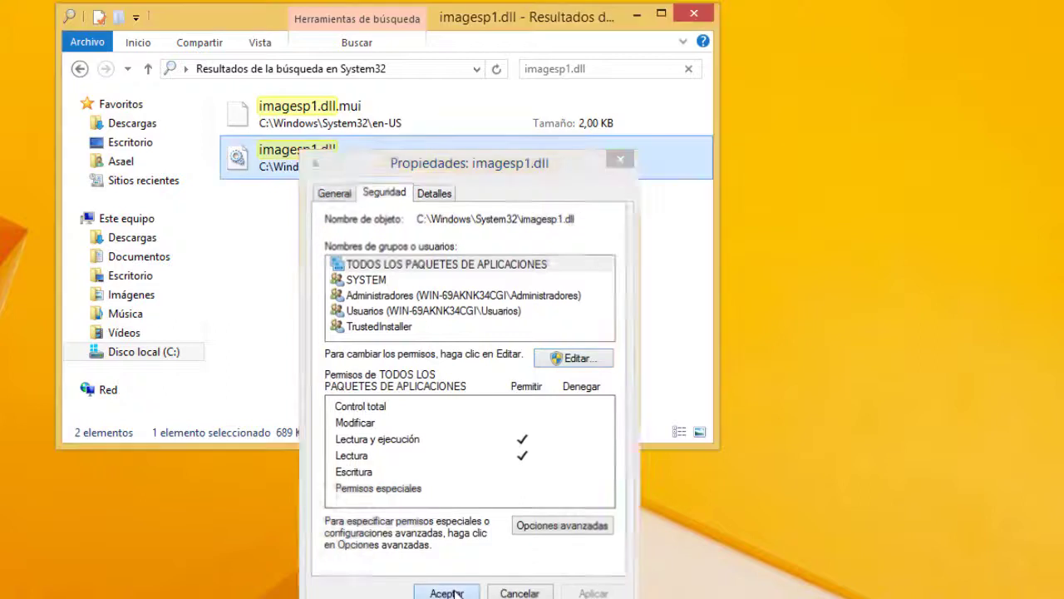
# - Search the System32 folder for fontext.dll
pyautogui.click(602, 72)
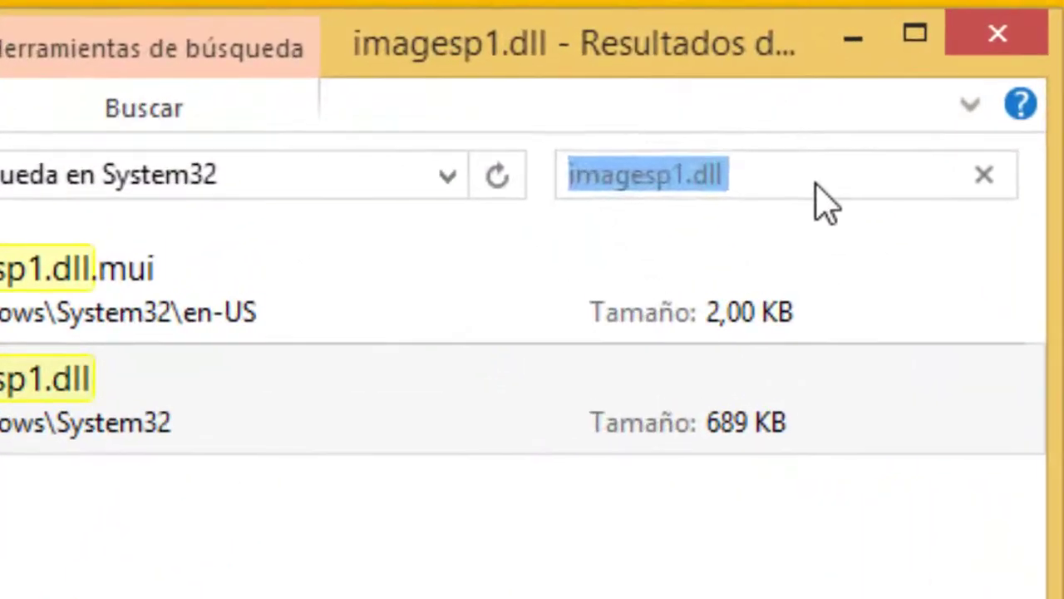
pyautogui.write('fontext.d')
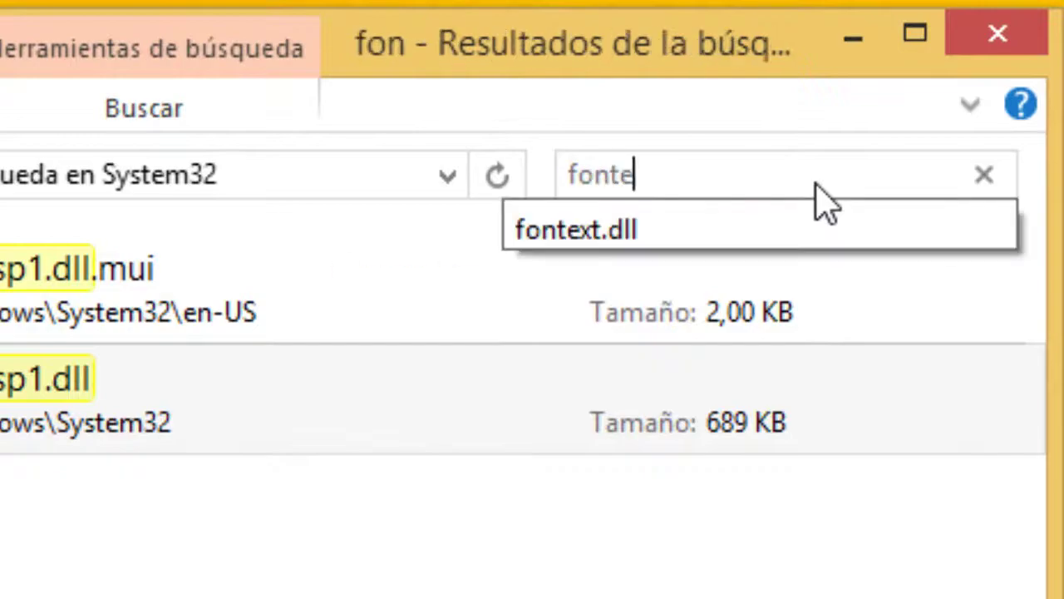
pyautogui.write('ll')
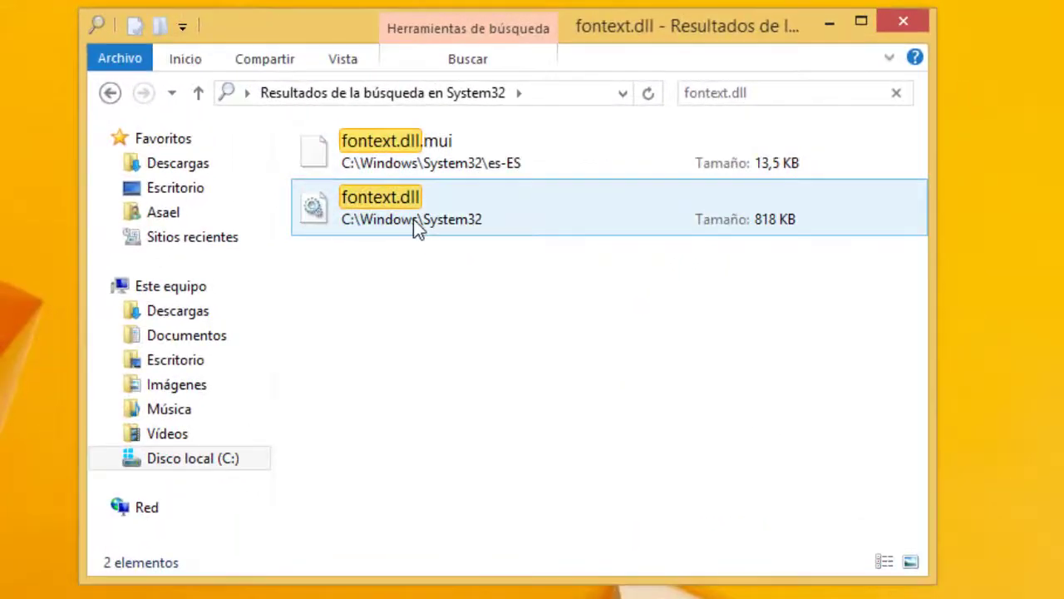
# - Open the advanced security settings of the fontext.dll file located directly in C:\Windows\System32
pyautogui.rightClick(413, 219)
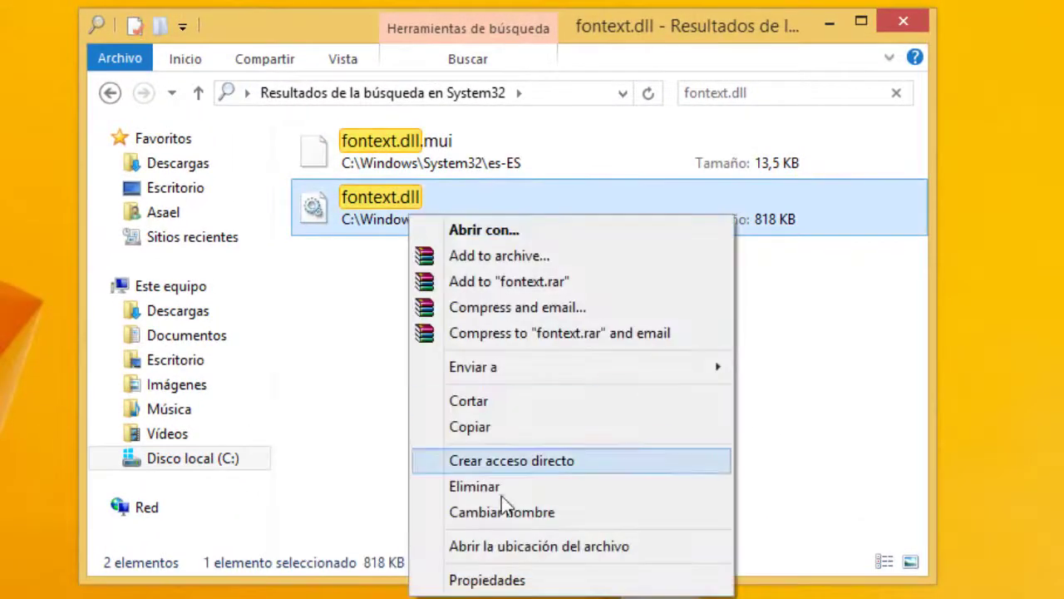
pyautogui.click(451, 577)
pyautogui.click(485, 237)
pyautogui.click(561, 511)
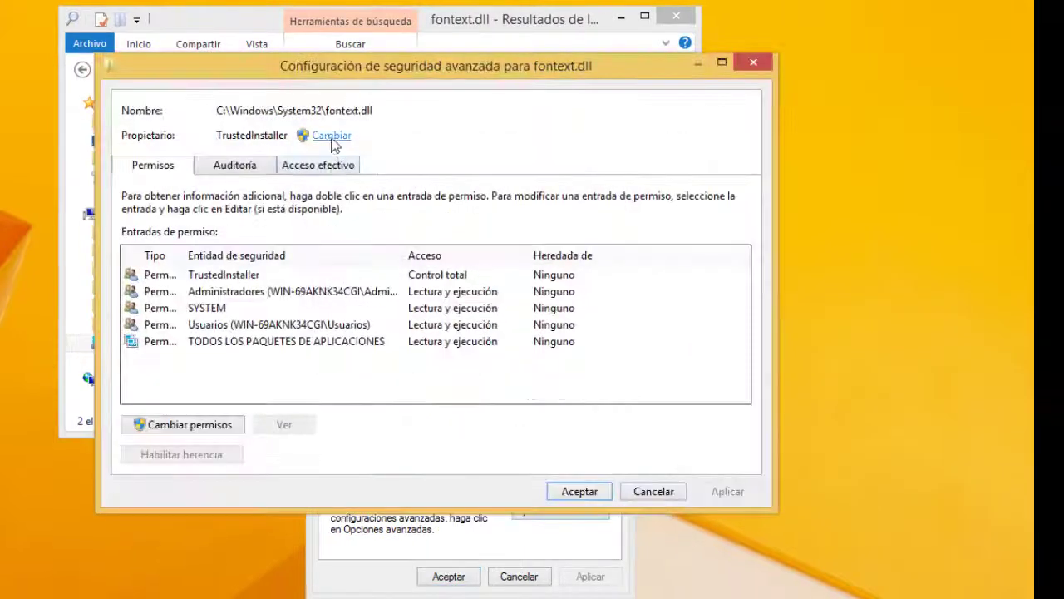
# - Change the owner of fontext.dll to the Administradores group and accept the advanced security settings
pyautogui.click(331, 135)
pyautogui.write('Administradores')
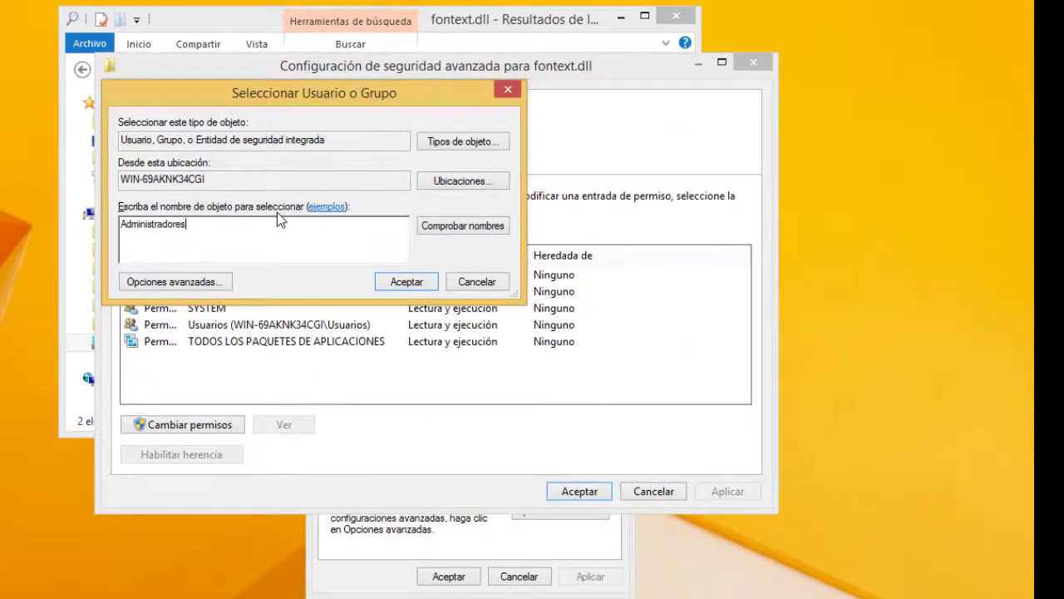
pyautogui.press('Return')
pyautogui.click(595, 497)
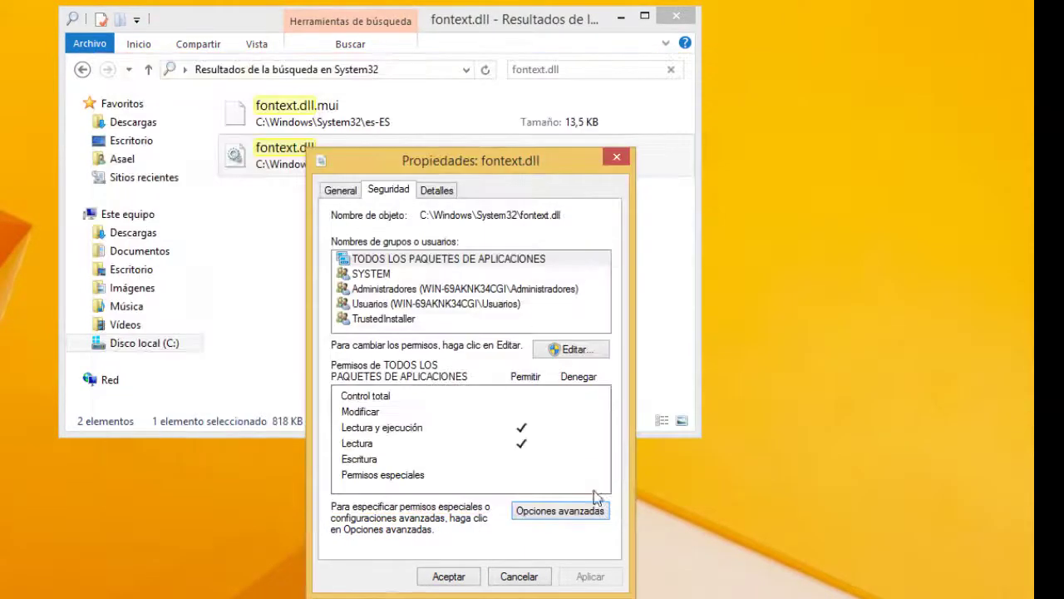
# - Grant the Administradores group full control over fontext.dll and close the file's permissions and properties
pyautogui.click(573, 350)
pyautogui.click(416, 340)
pyautogui.click(551, 459)
pyautogui.click(478, 575)
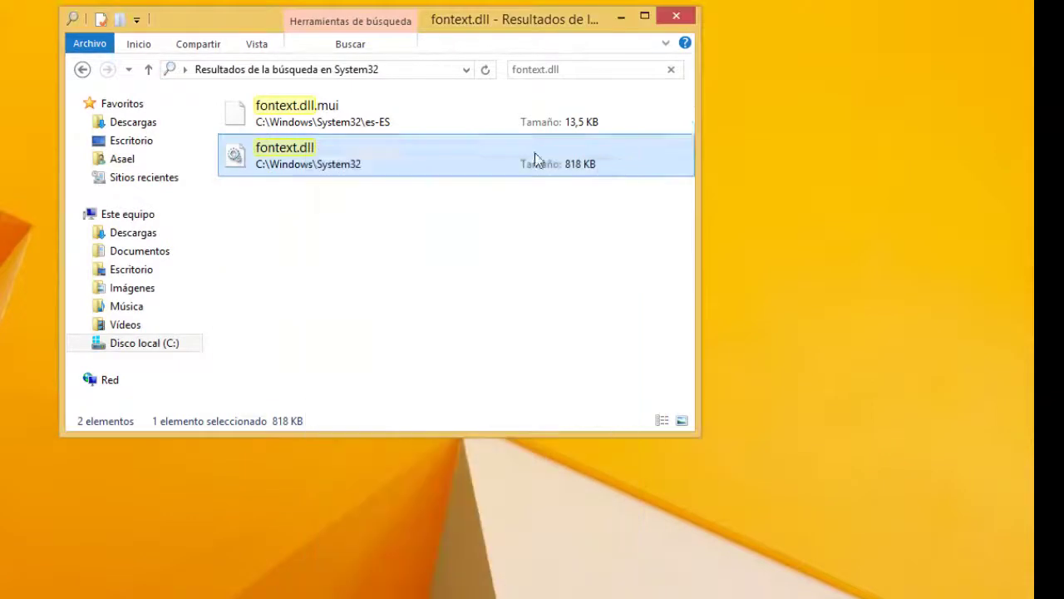
# - Search the System32 folder for authui.dll and open the advanced security settings of the file located directly in C:\Windows\System32
pyautogui.click(574, 69)
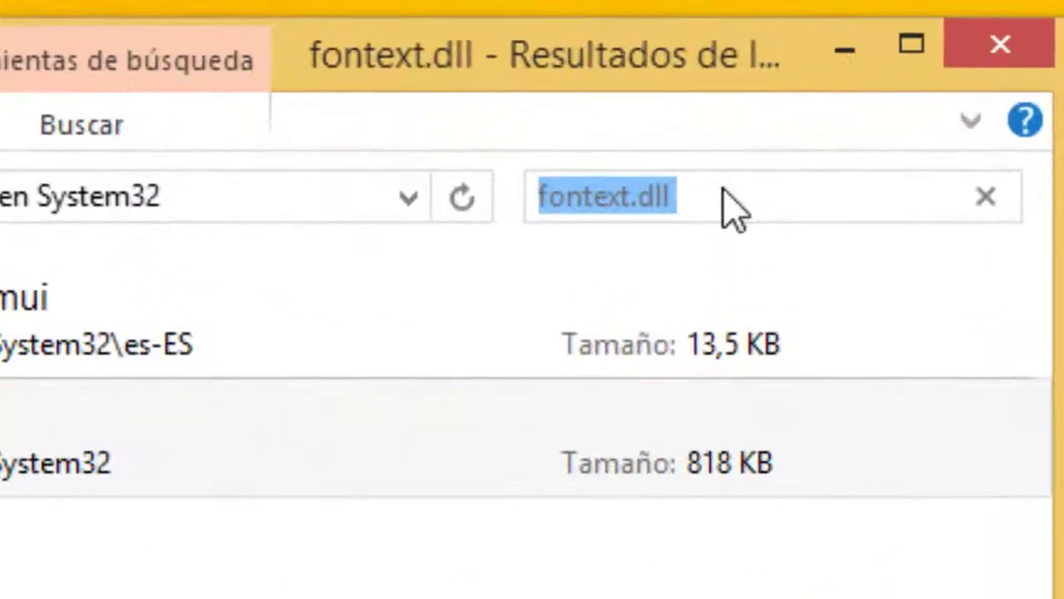
pyautogui.write('authui.dll')
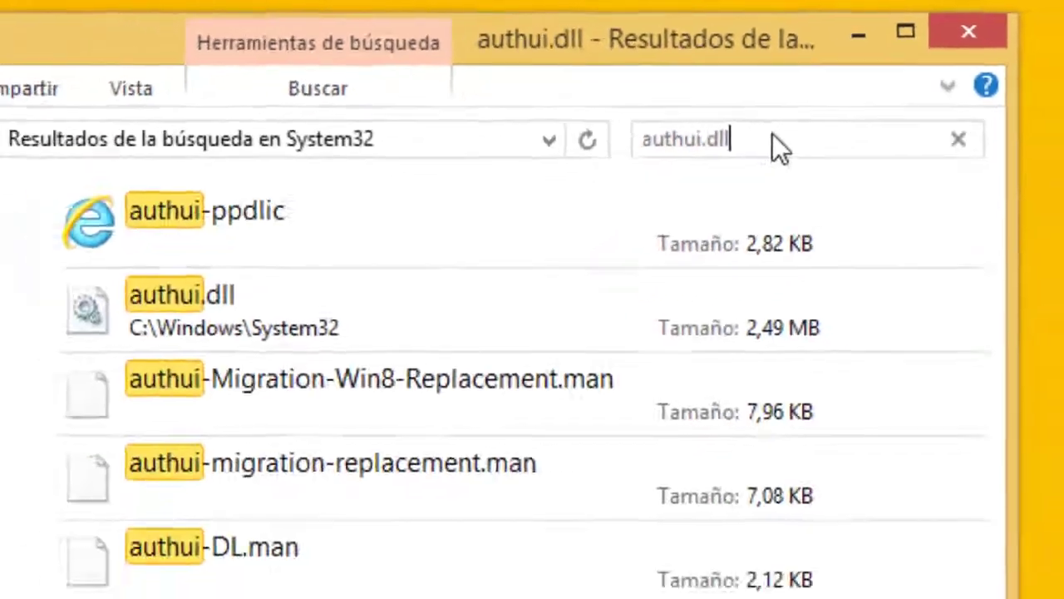
pyautogui.rightClick(221, 244)
pyautogui.click(331, 594)
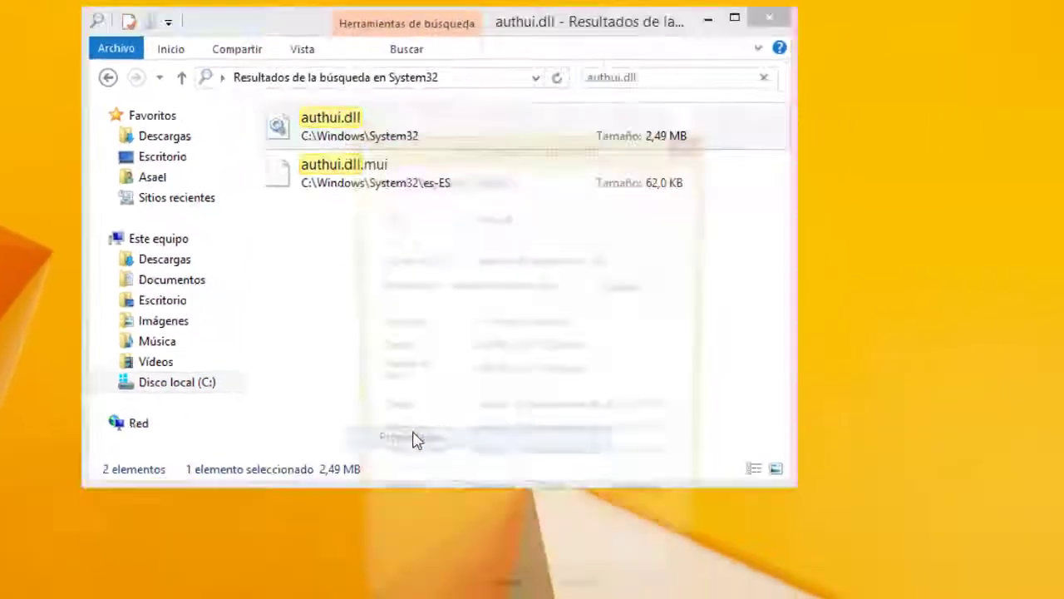
pyautogui.click(420, 175)
pyautogui.click(606, 519)
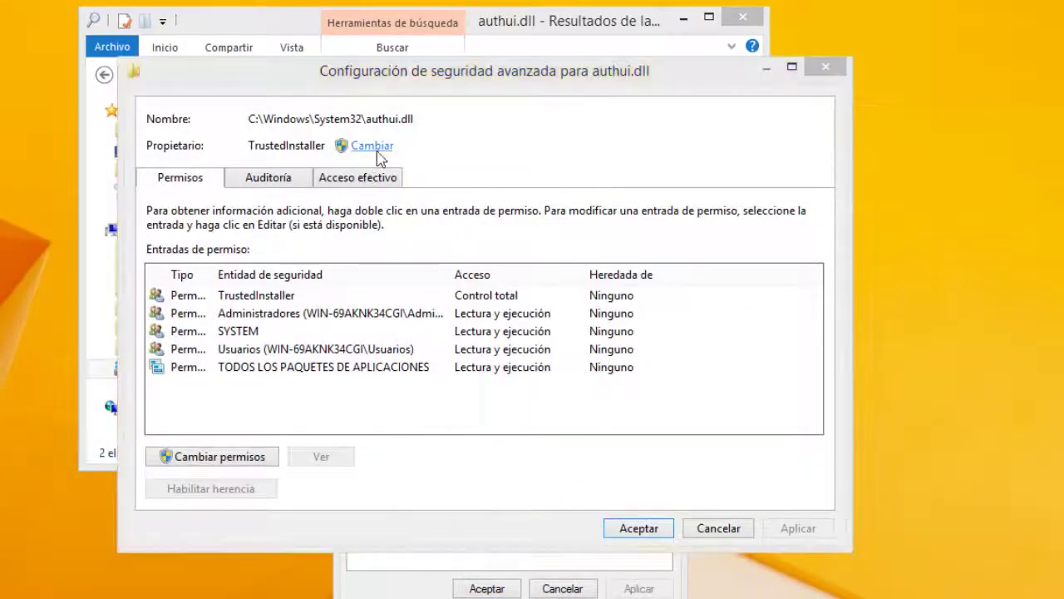
# - Change the owner of authui.dll to the Administradores group
pyautogui.click(371, 146)
pyautogui.press('capslock')
pyautogui.write('Admistradores')
pyautogui.press('Return')
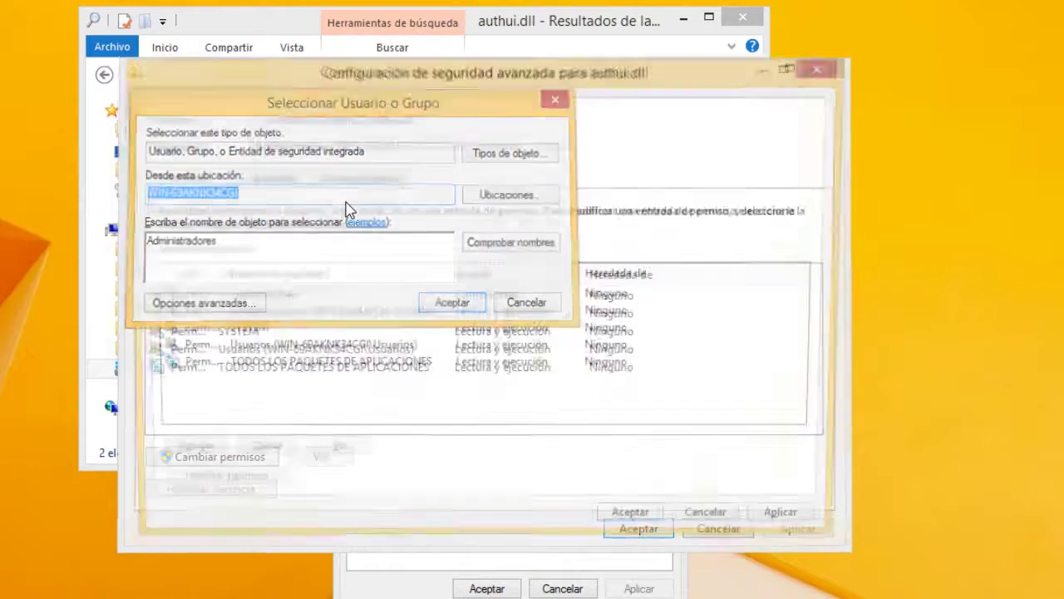
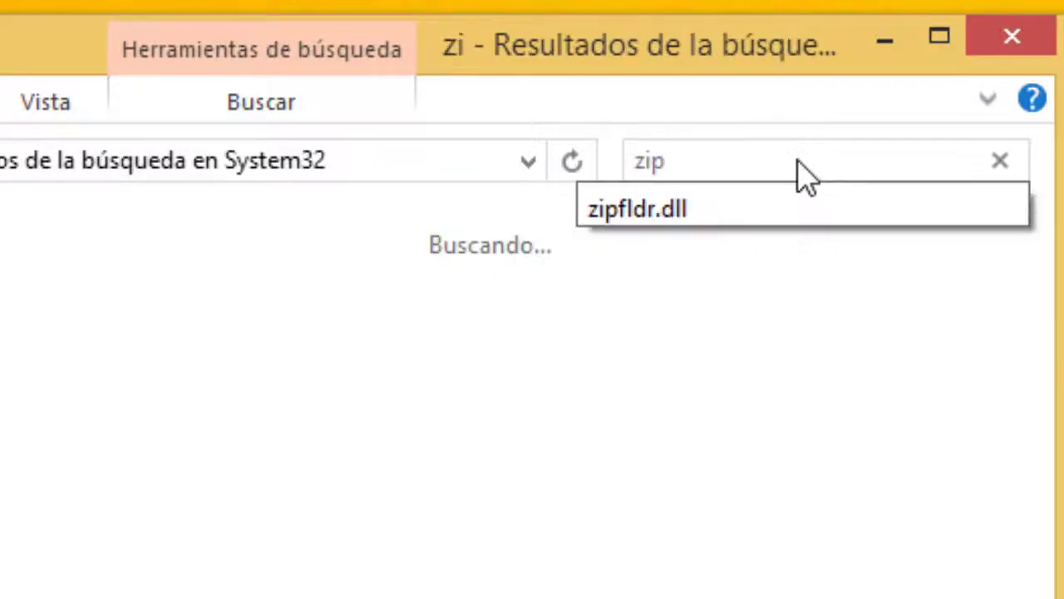
# - Search the System32 folder for zipfldr.dll and open the advanced security settings of the DLL file itself
pyautogui.write('ldr.dll')
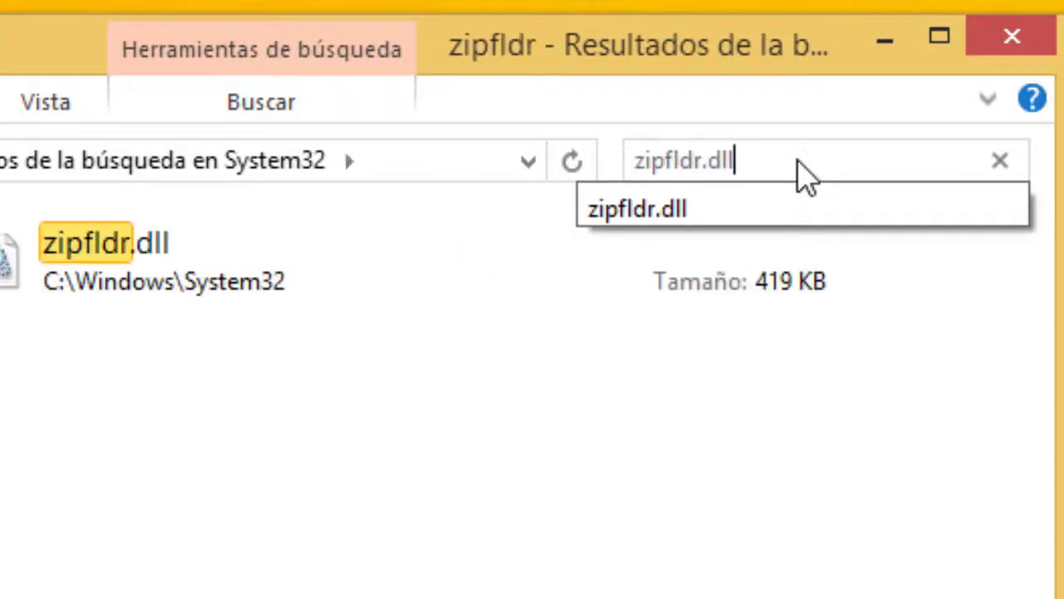
pyautogui.press('Return')
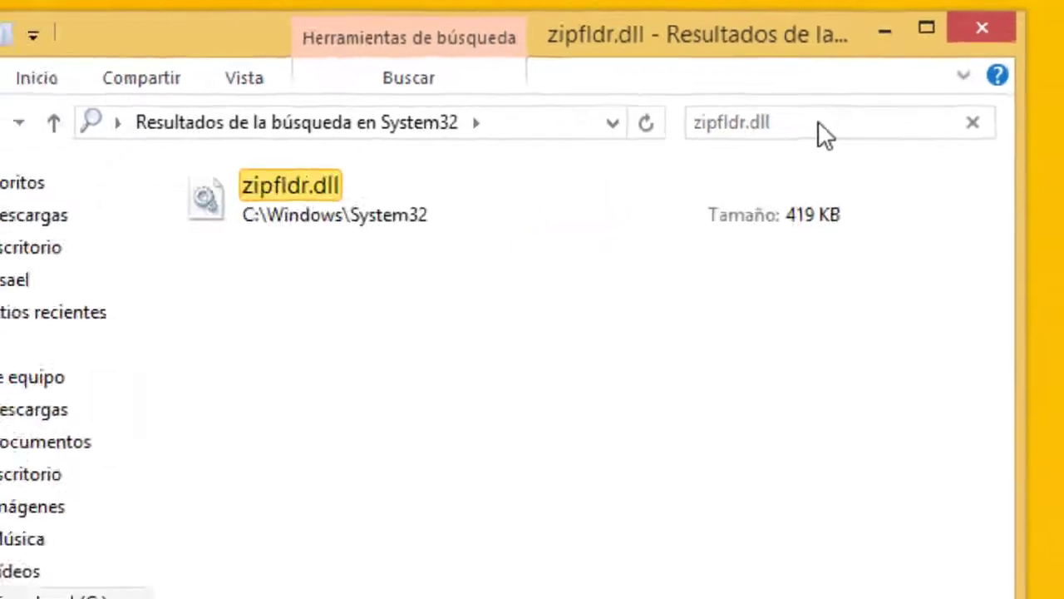
pyautogui.rightClick(332, 187)
pyautogui.click(390, 527)
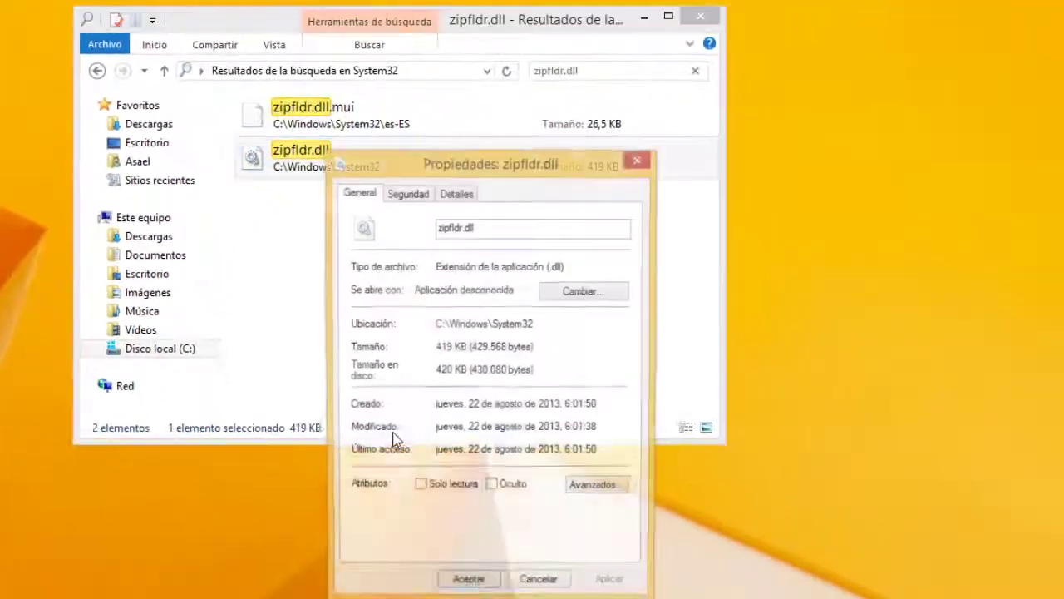
pyautogui.click(408, 193)
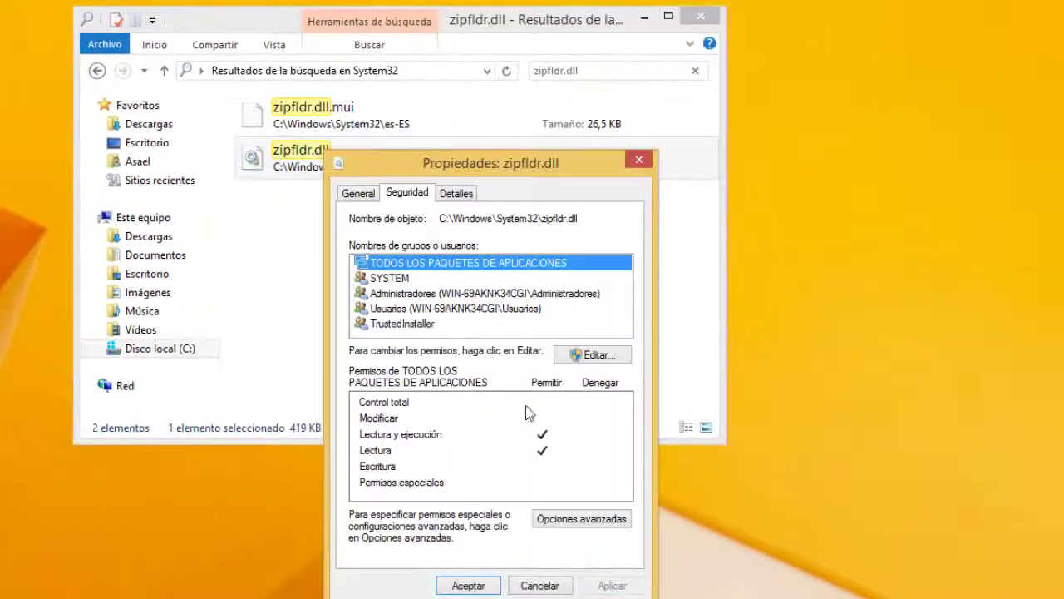
pyautogui.click(585, 515)
# - Change the owner of zipfldr.dll to the Administradores group and accept the advanced security settings
pyautogui.click(350, 141)
pyautogui.write('Administradores')
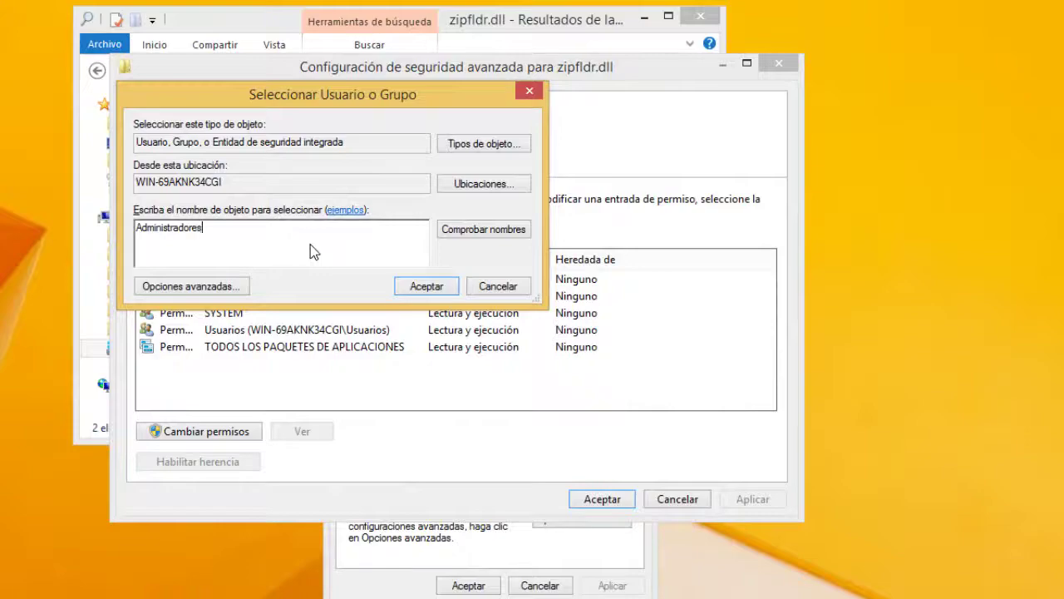
pyautogui.press('Return')
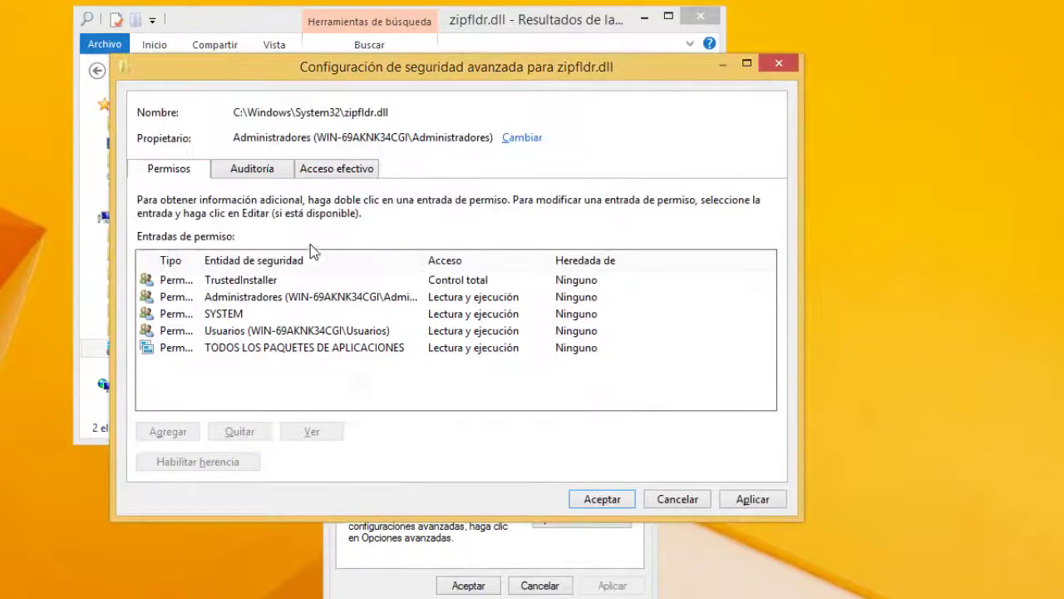
pyautogui.click(602, 499)
# - Grant the Administradores group full control over zipfldr.dll and close the file's permissions and properties
pyautogui.click(585, 352)
pyautogui.click(585, 348)
pyautogui.click(572, 466)
pyautogui.click(499, 585)
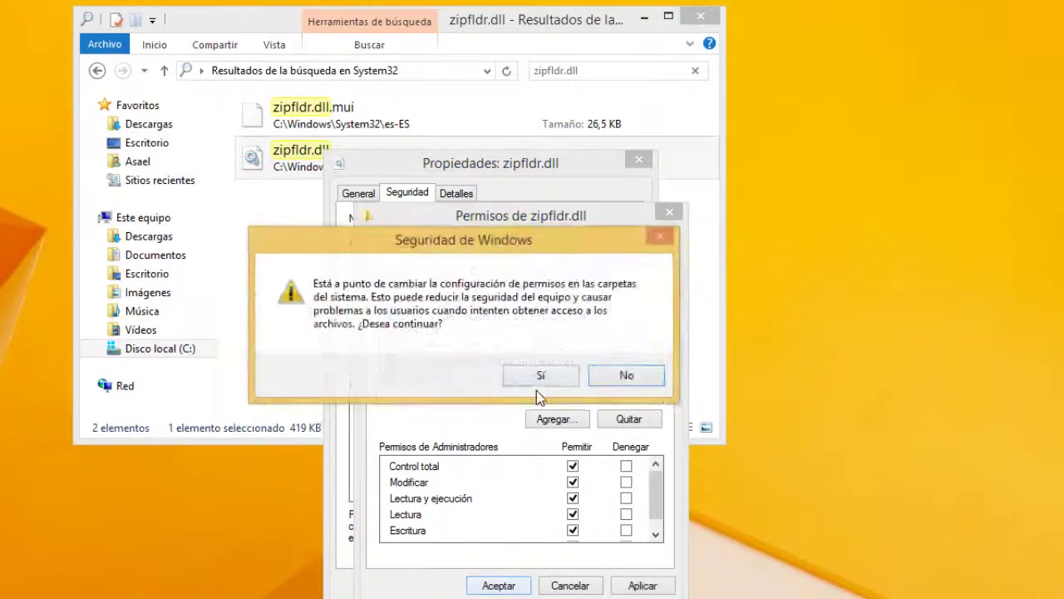
pyautogui.click(540, 375)
pyautogui.click(461, 581)
# - Search the System32 folder for imageres.dll, check the owner of the DLL in its advanced security settings and accept them
pyautogui.click(607, 75)
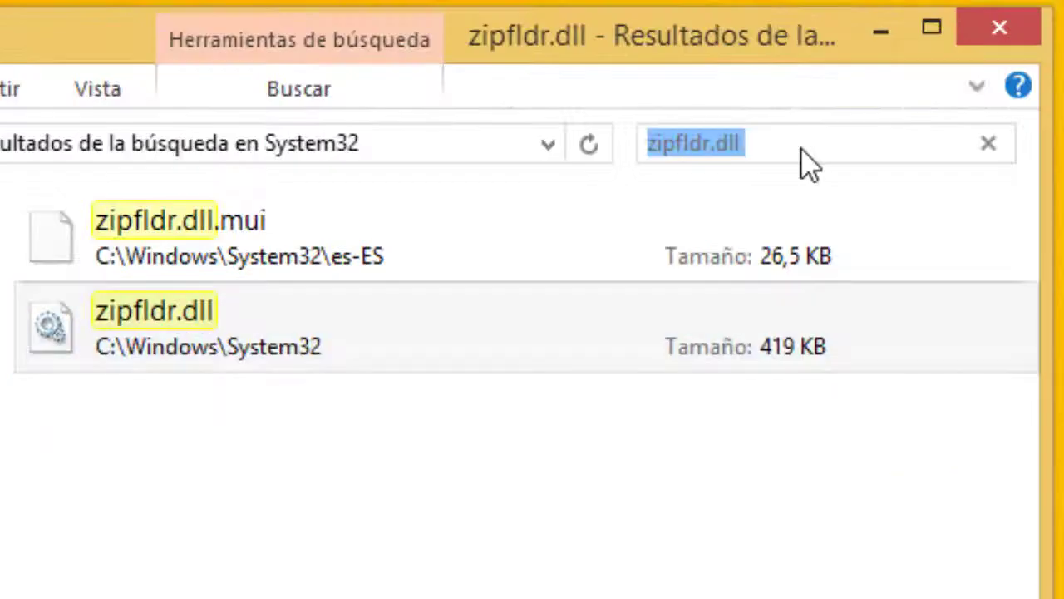
pyautogui.write('imageres.d')
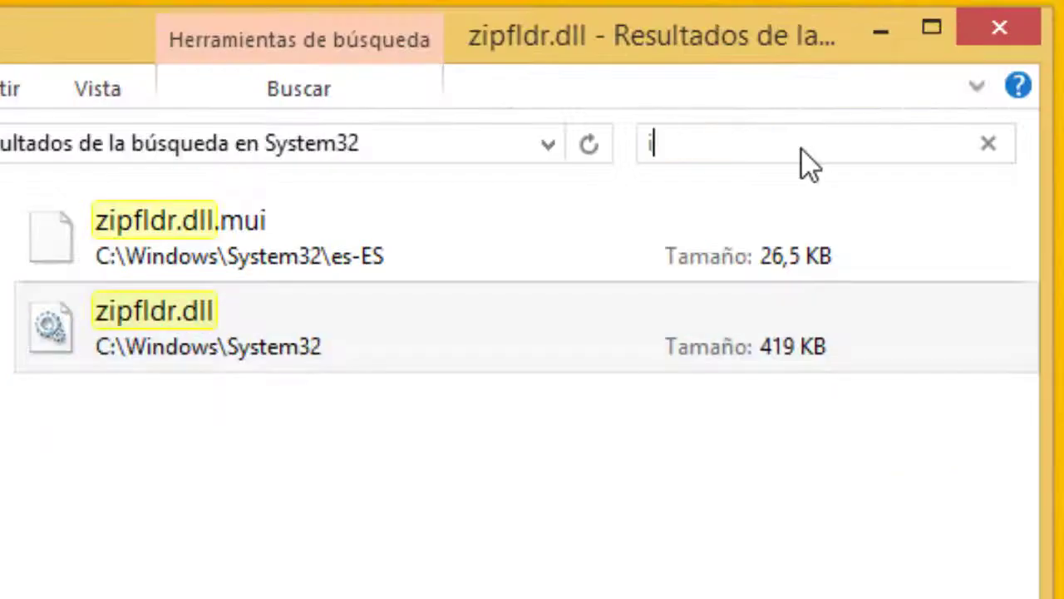
pyautogui.write('ll')
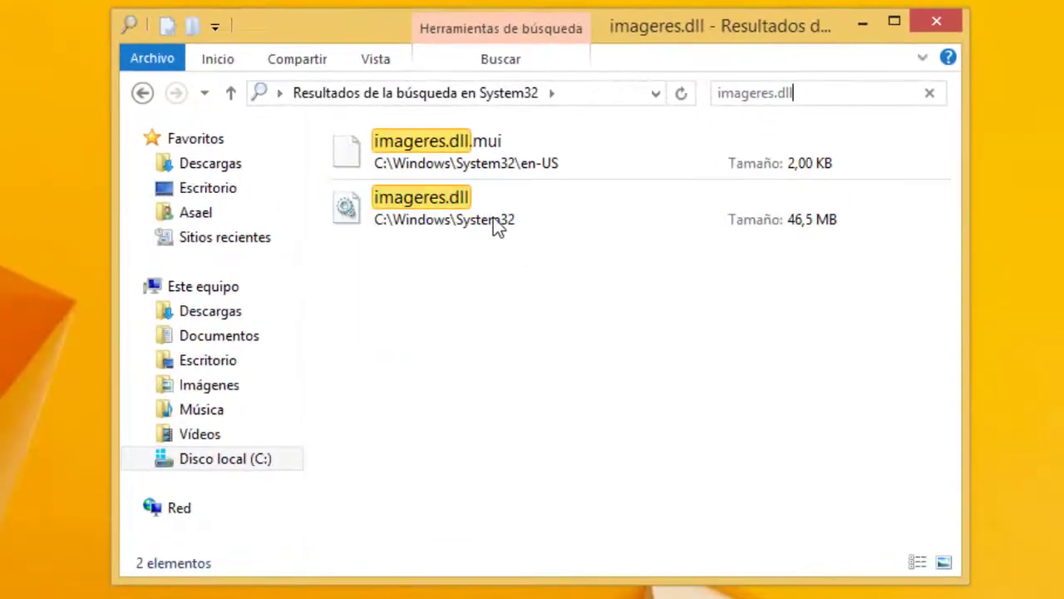
pyautogui.rightClick(494, 223)
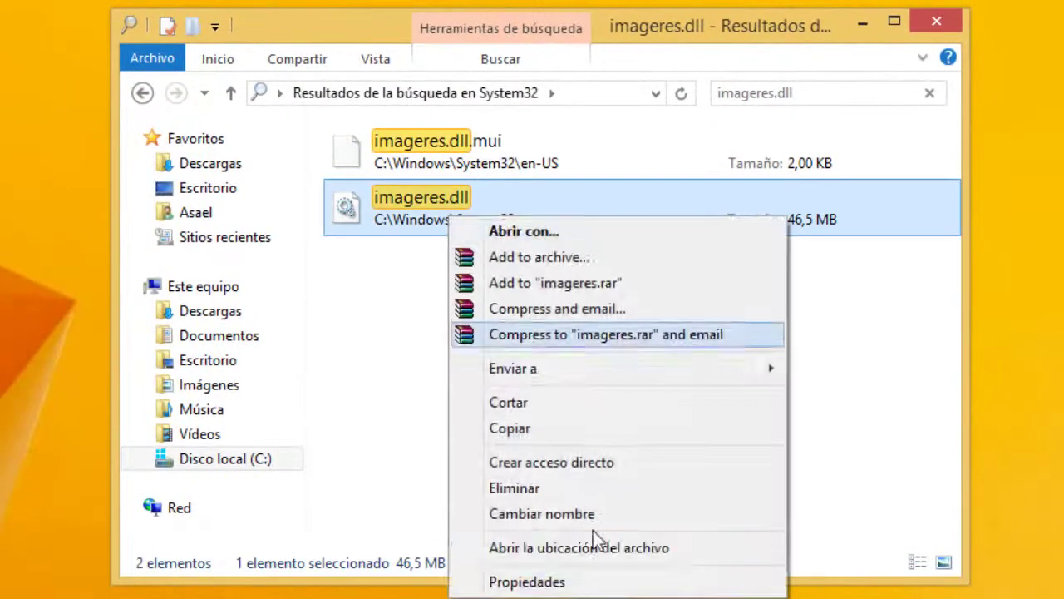
pyautogui.click(593, 579)
pyautogui.click(420, 190)
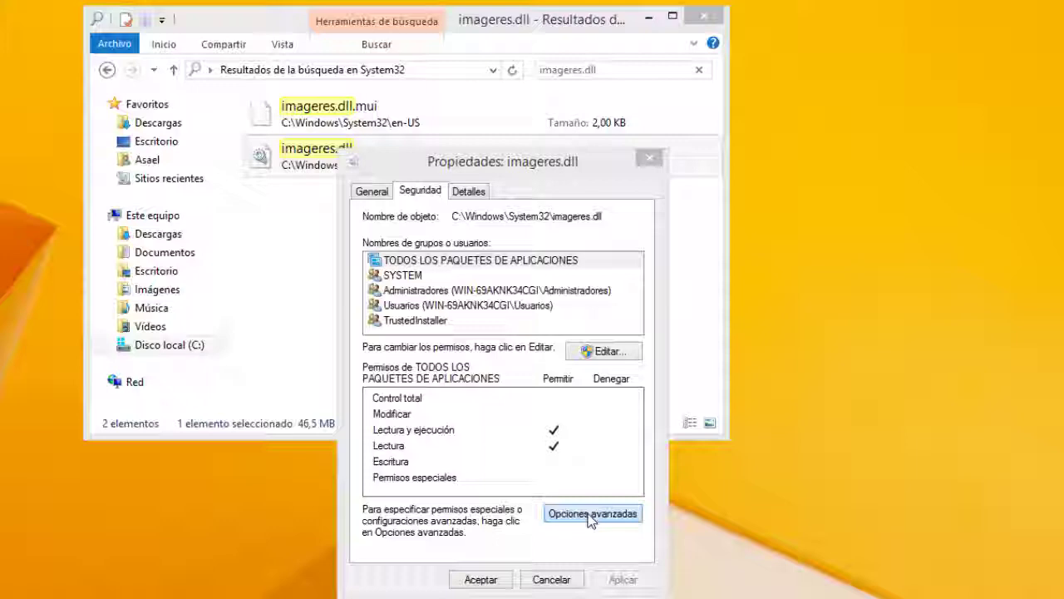
pyautogui.click(591, 513)
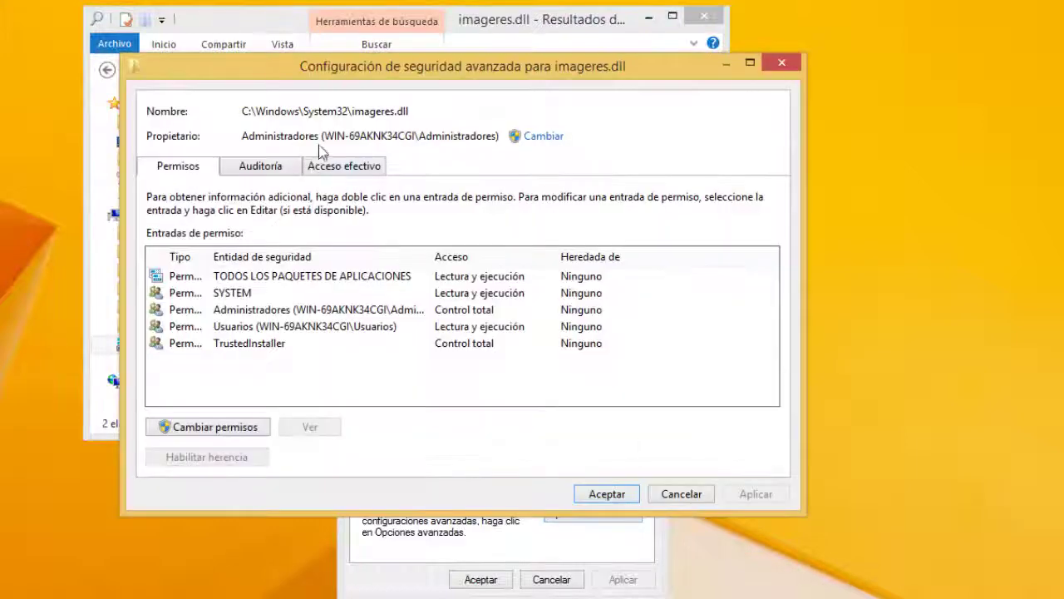
pyautogui.click(606, 494)
# - Allow the Administradores group full control over the System32 imageres.dll and close the file's permissions and properties
pyautogui.click(593, 349)
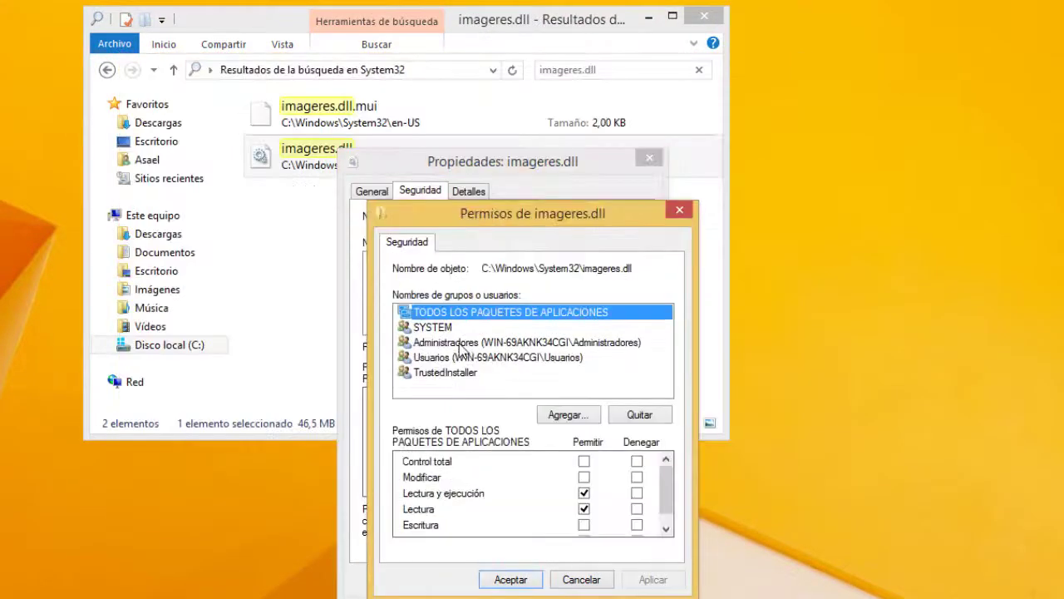
pyautogui.click(516, 342)
pyautogui.click(584, 461)
pyautogui.click(510, 580)
pyautogui.click(542, 371)
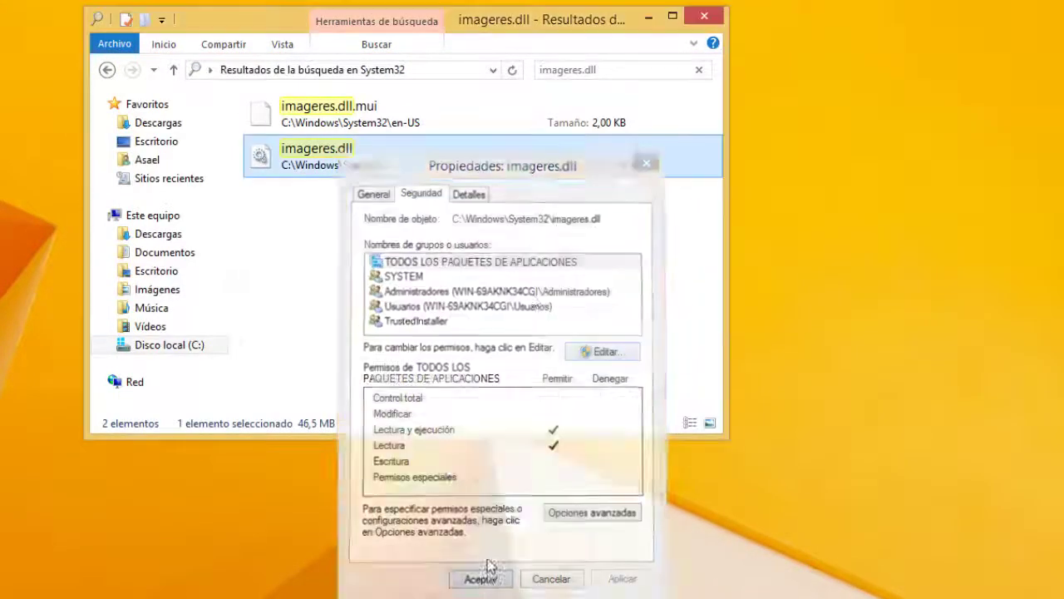
pyautogui.click(484, 575)
pyautogui.rightClick(533, 289)
pyautogui.click(548, 357)
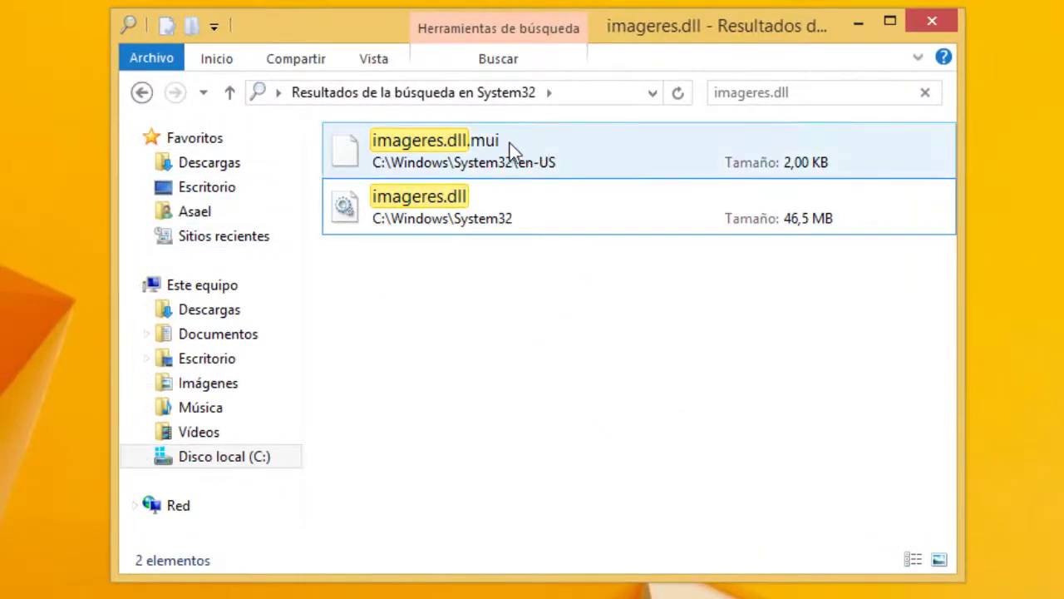
# - Return from the System32 search results to the Windows folder and open the SysWOW64 folder
pyautogui.click(143, 93)
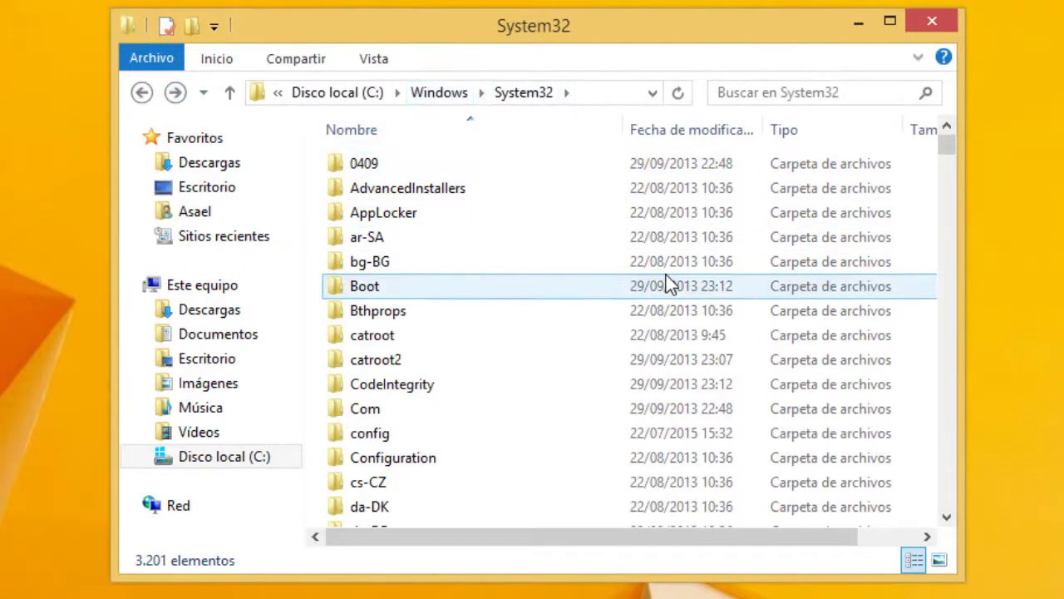
pyautogui.click(143, 93)
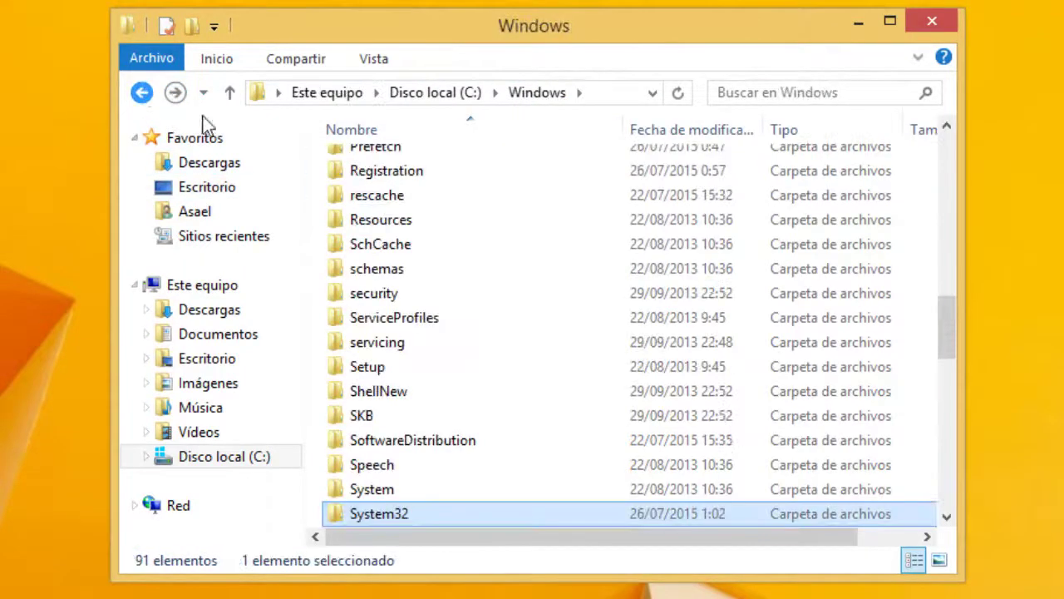
pyautogui.scroll(-1, 456, 252)
pyautogui.scroll(-1, 455, 252)
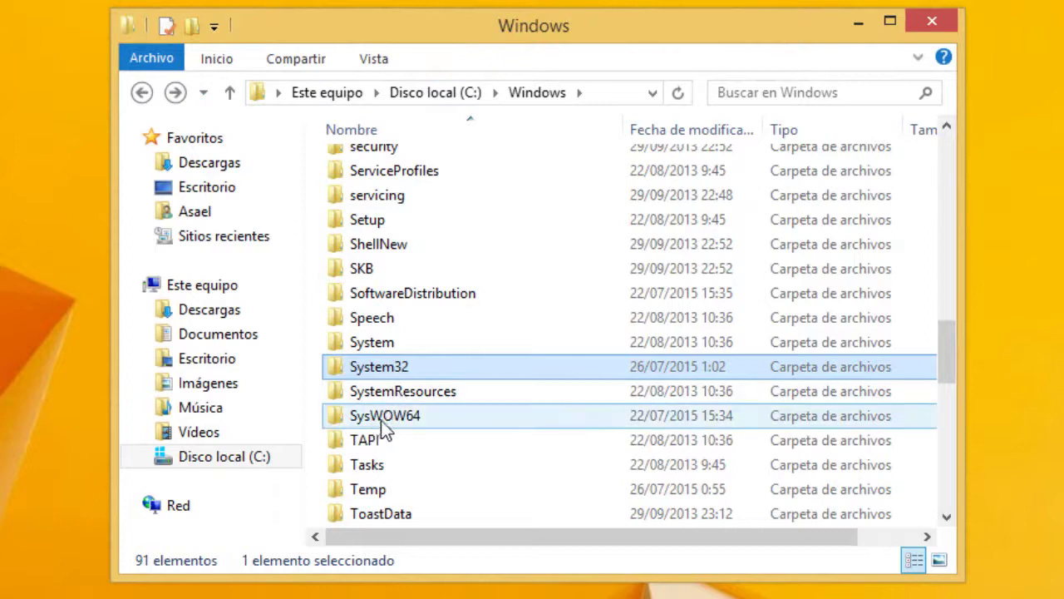
pyautogui.moveTo(412, 424)
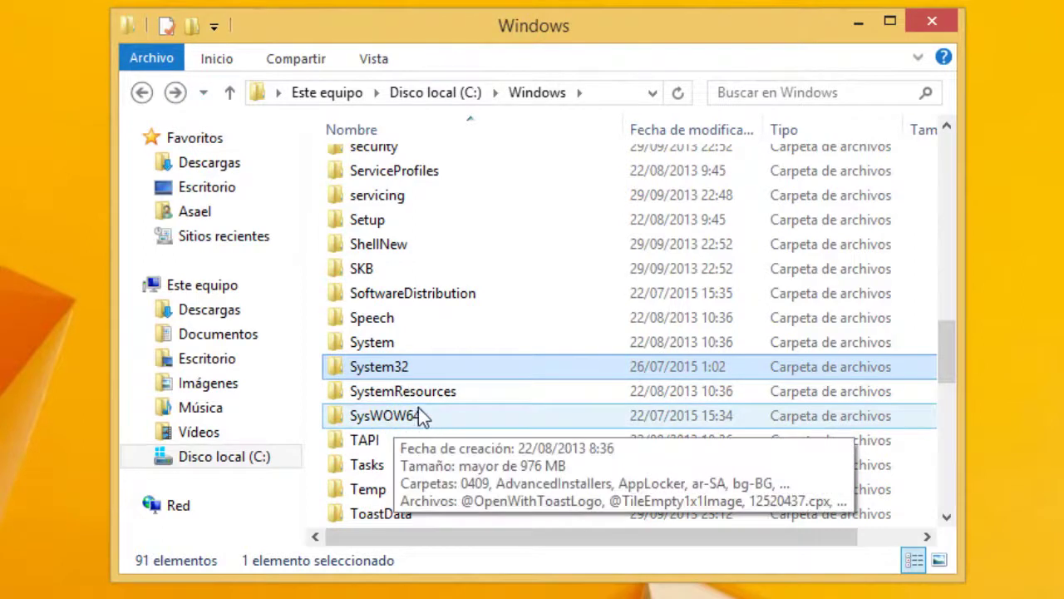
pyautogui.doubleClick(420, 414)
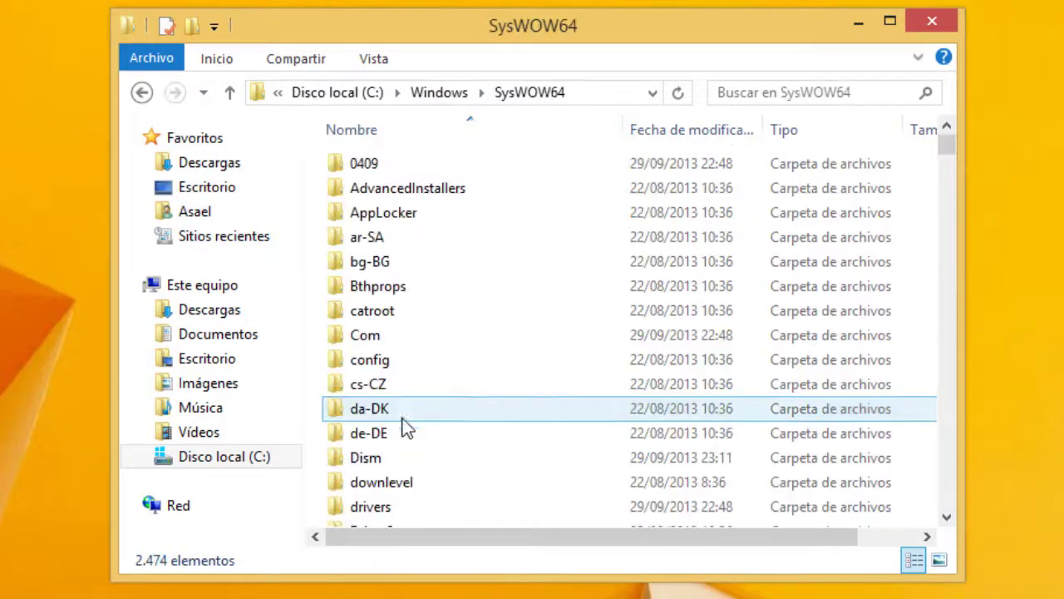
# - Search the SysWOW64 folder for imageres.dll and open the advanced security settings of the file located directly in C:\Windows\SysWOW64
pyautogui.click(817, 96)
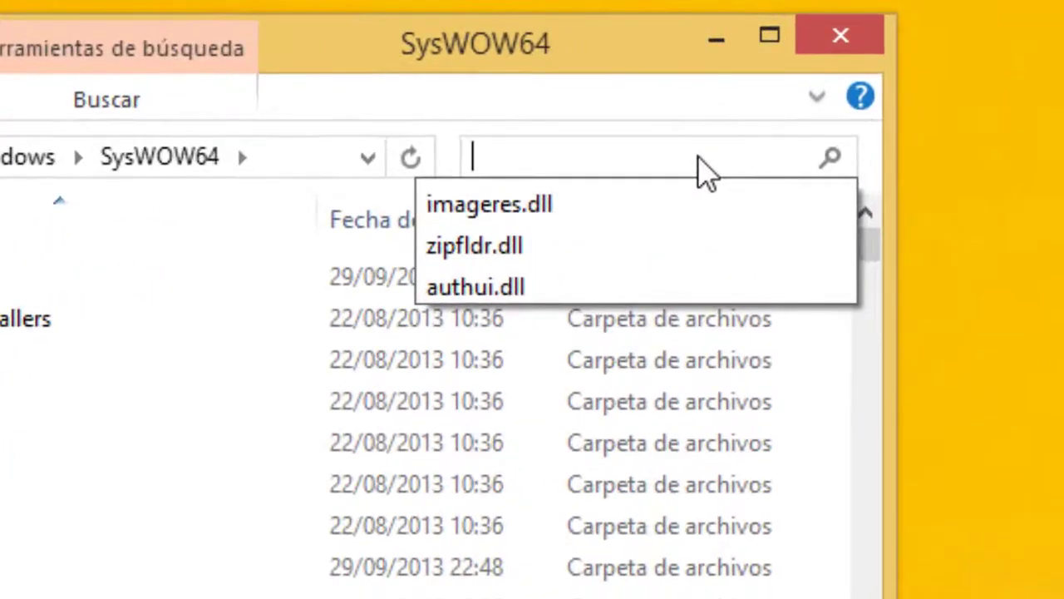
pyautogui.click(623, 208)
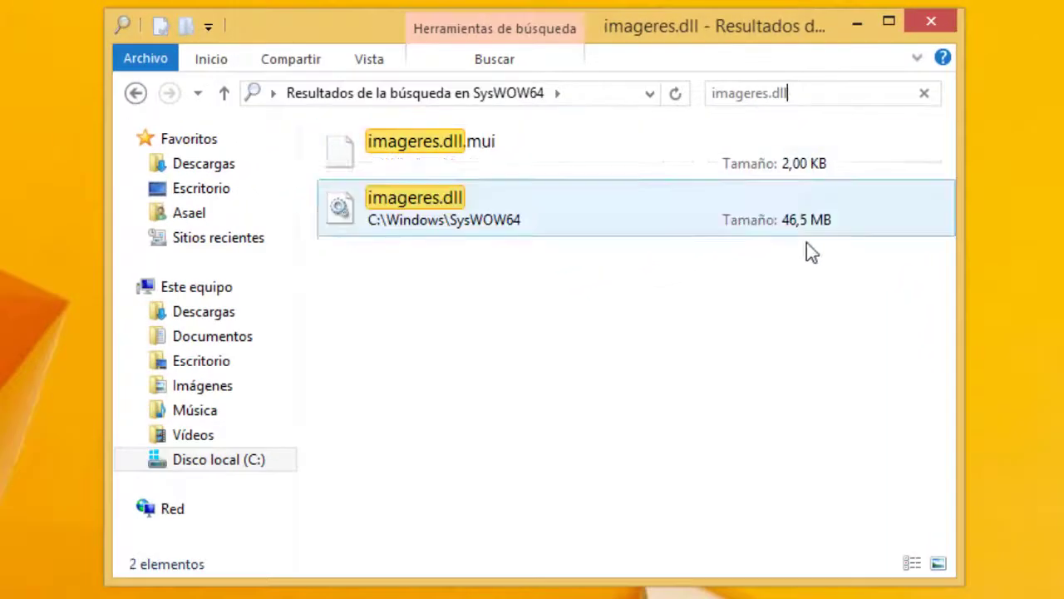
pyautogui.click(431, 209)
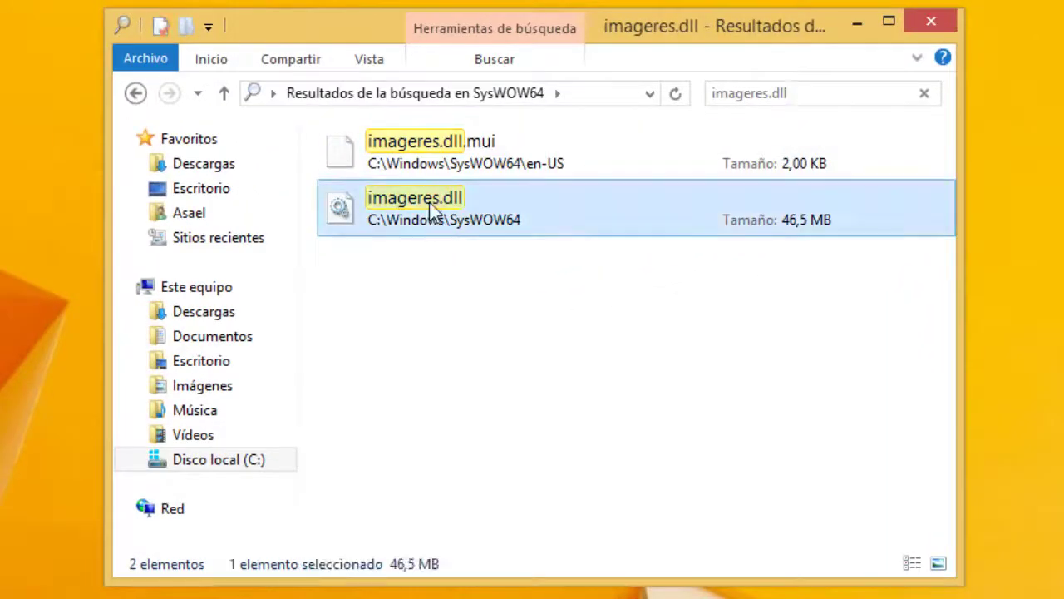
pyautogui.rightClick(431, 210)
pyautogui.click(500, 537)
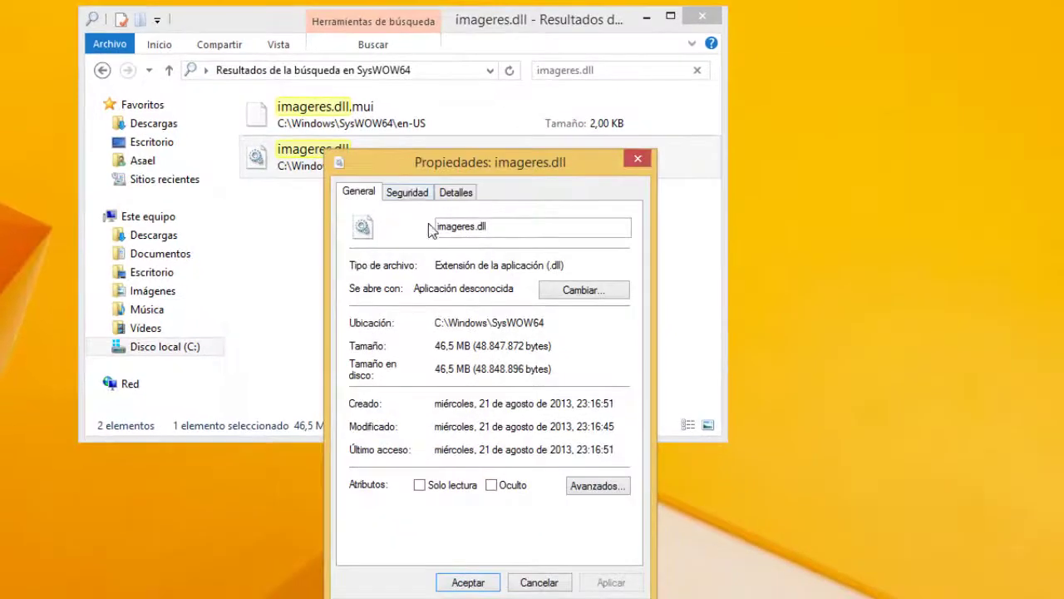
pyautogui.click(408, 192)
pyautogui.click(614, 514)
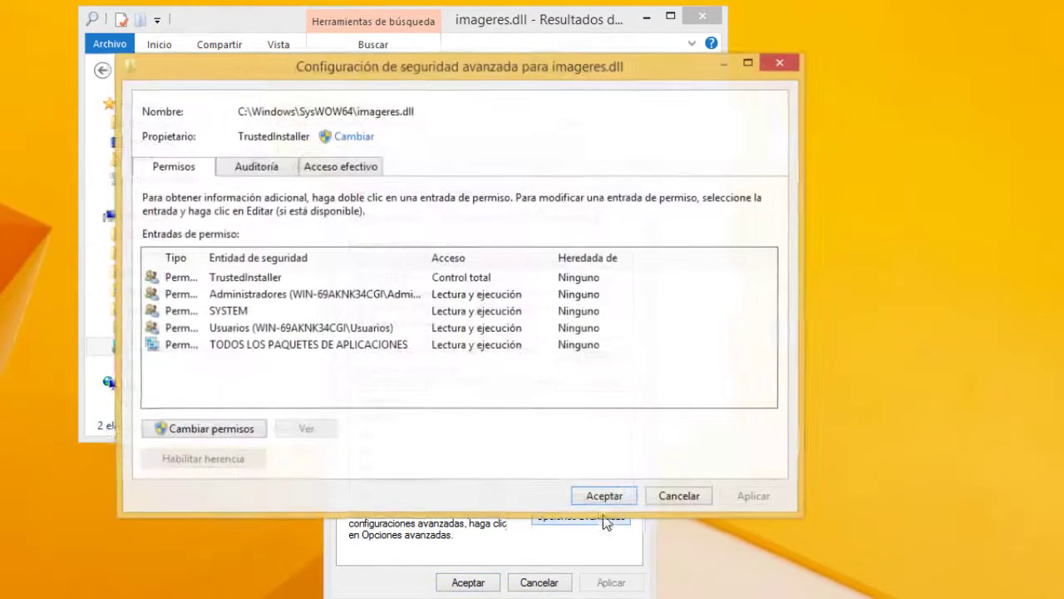
# - Change the owner of the SysWOW64 imageres.dll to the Administradores group and accept the advanced security settings
pyautogui.click(356, 137)
pyautogui.press('capslock')
pyautogui.write('A')
pyautogui.press('capslock')
pyautogui.write('dministradores')
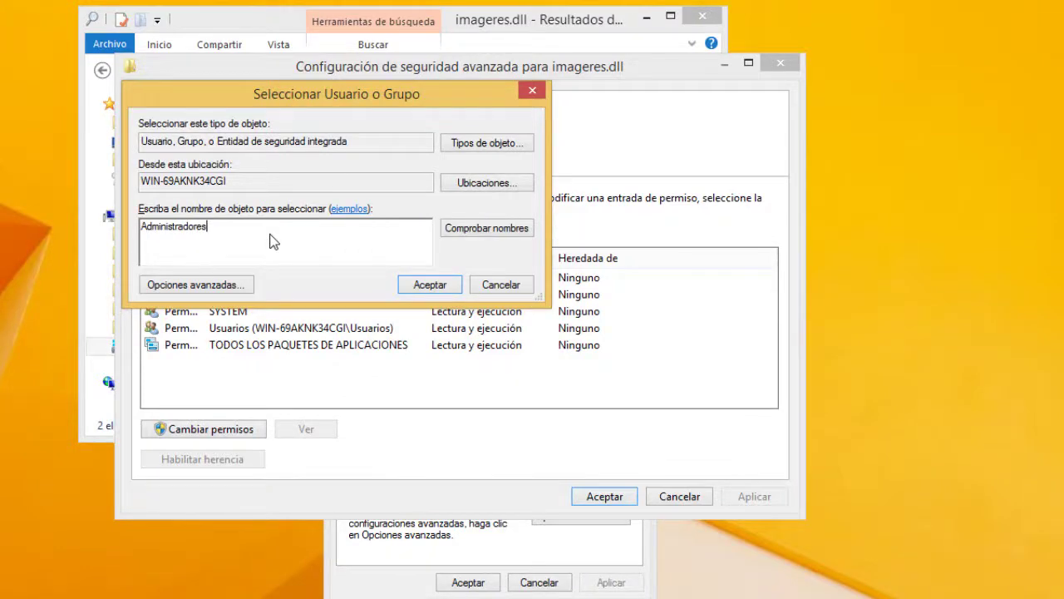
pyautogui.press('Return')
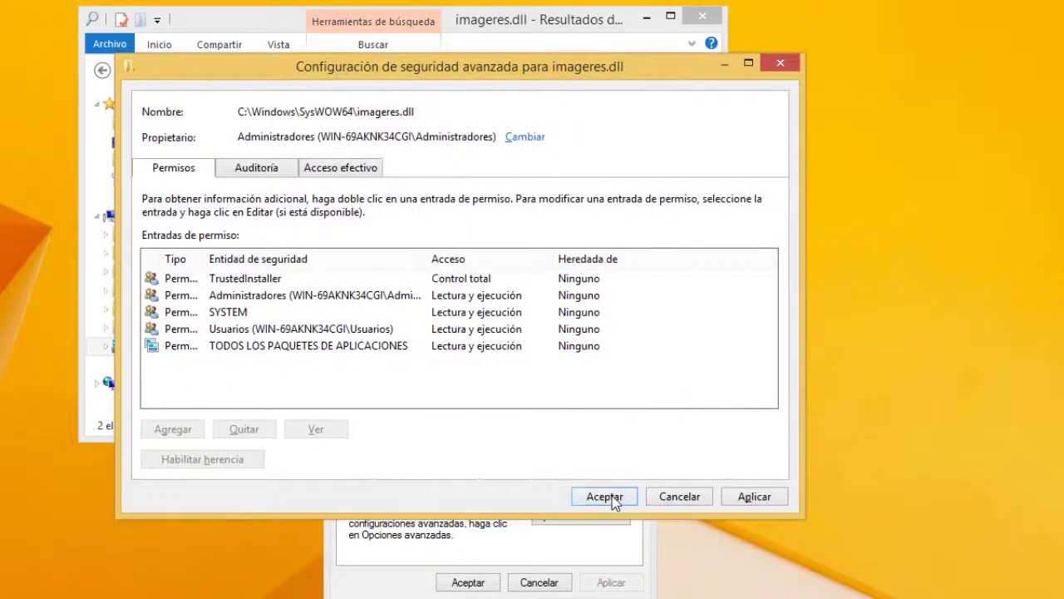
pyautogui.click(604, 497)
# - Allow the Administradores group full control over the SysWOW64 imageres.dll and close the file's permissions and properties
pyautogui.click(585, 353)
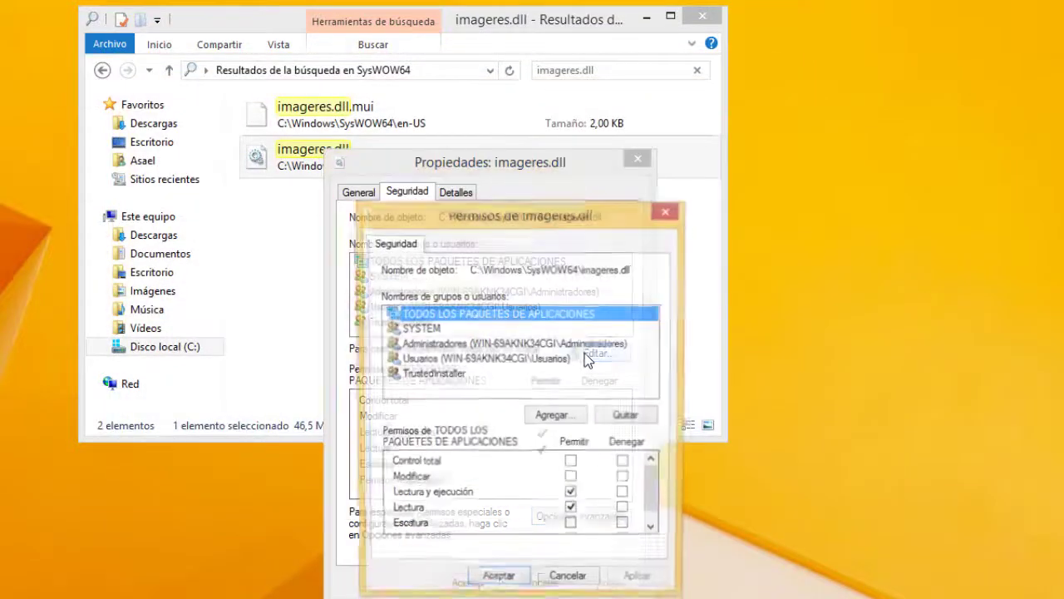
pyautogui.click(459, 345)
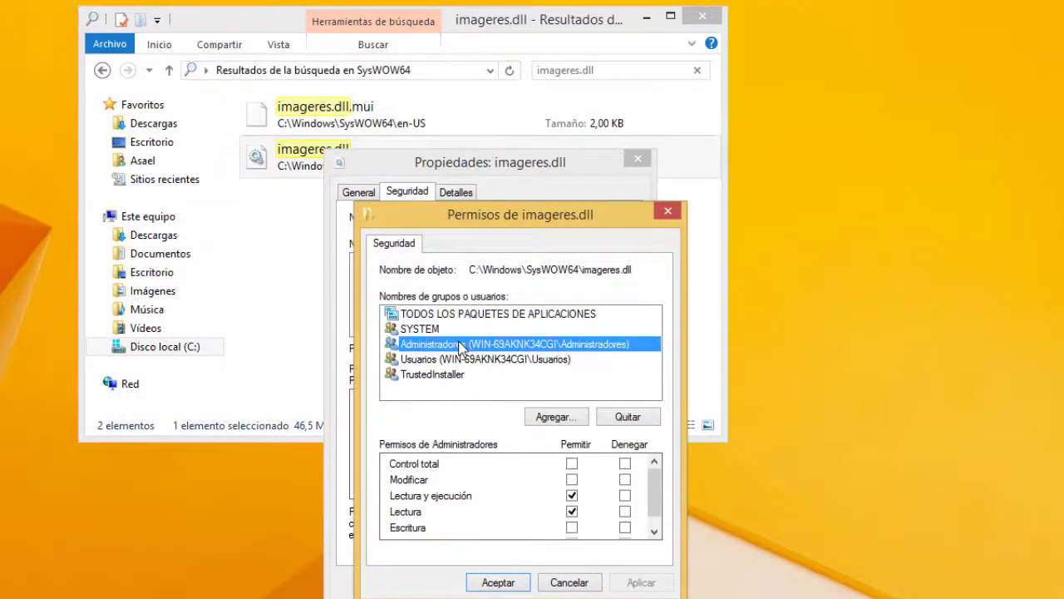
pyautogui.click(572, 464)
pyautogui.click(497, 581)
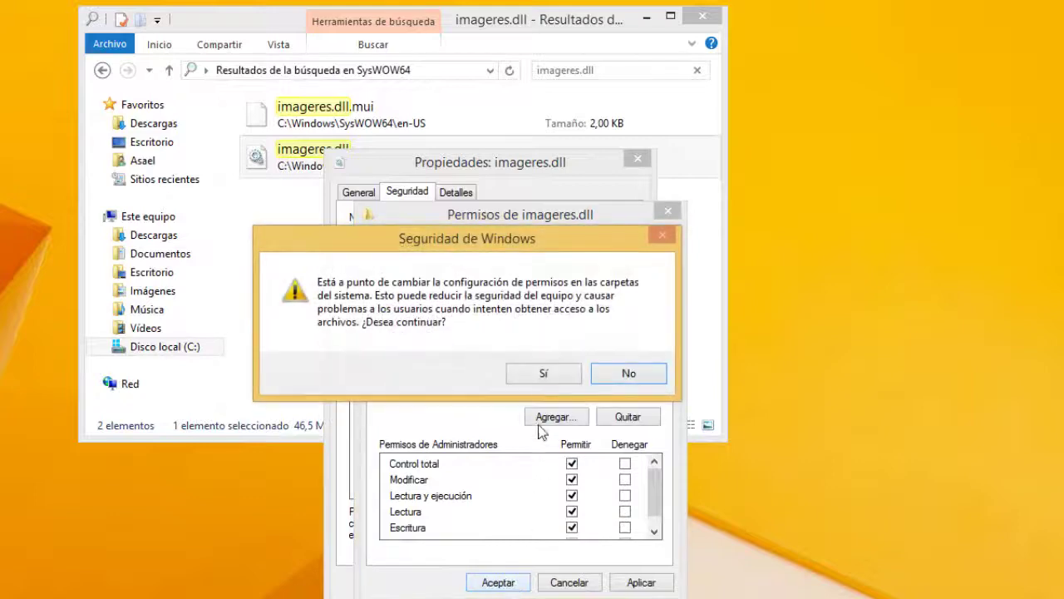
pyautogui.click(545, 375)
pyautogui.click(485, 579)
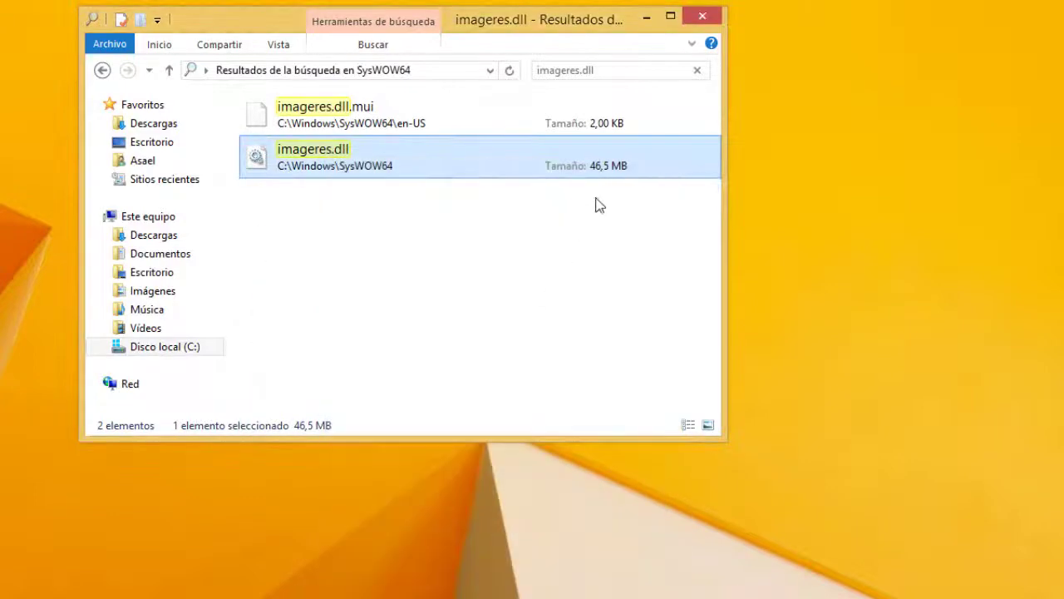
# - Search the SysWOW64 folder for shell32.dll and open the advanced security settings of the file located directly in C:\Windows\SysWOW64
pyautogui.click(633, 75)
pyautogui.write('she')
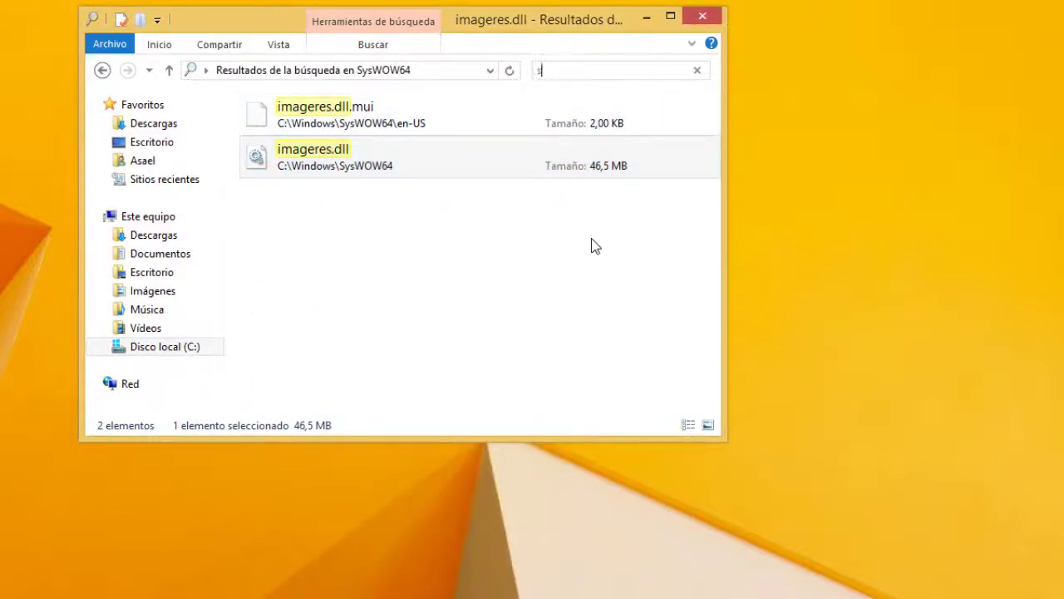
pyautogui.press('Down')
pyautogui.press('Down')
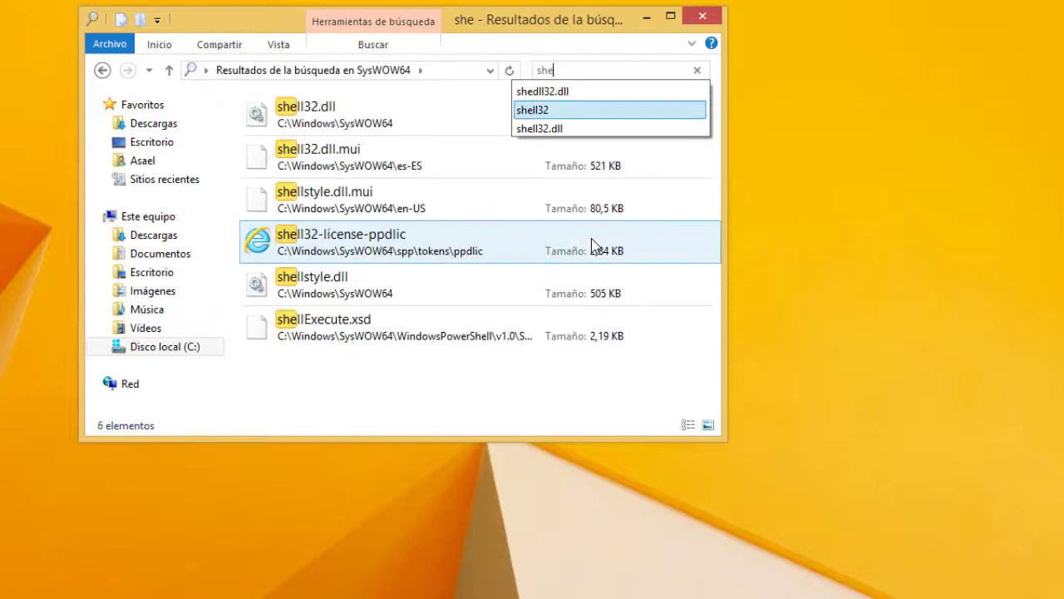
pyautogui.press('Return')
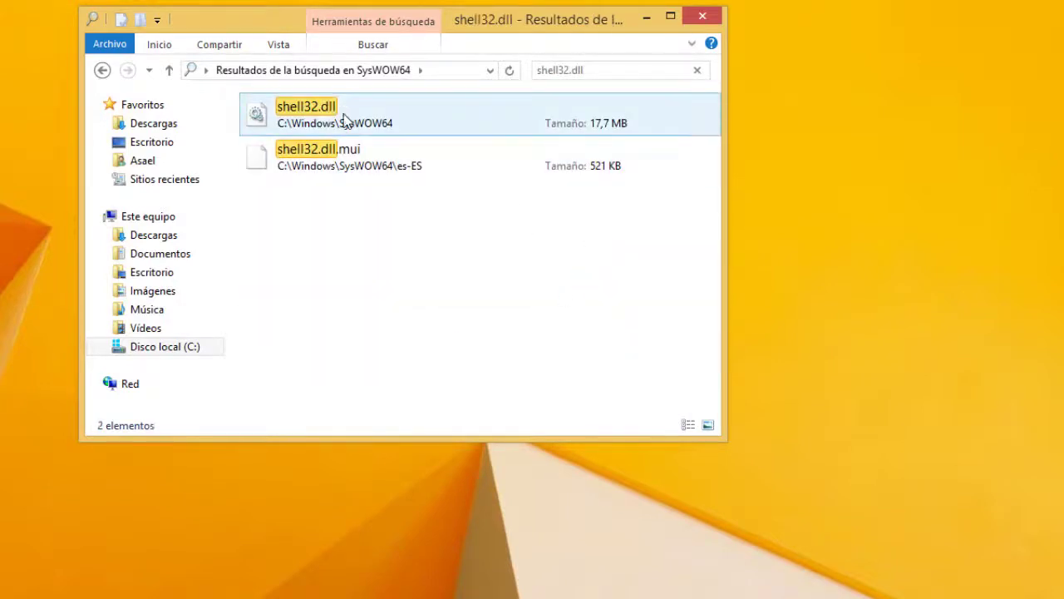
pyautogui.rightClick(316, 114)
pyautogui.click(387, 385)
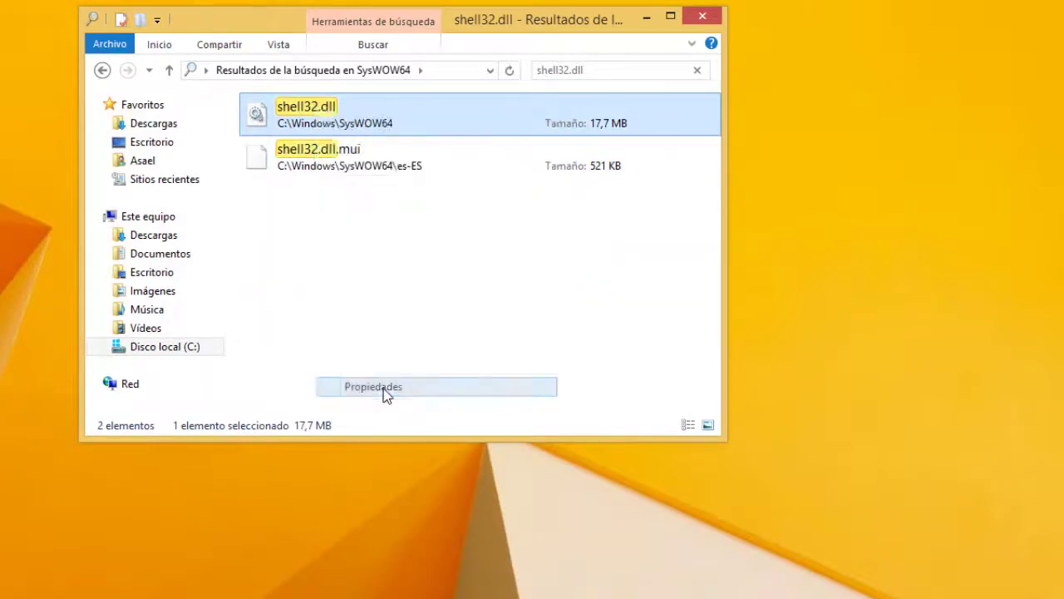
pyautogui.click(471, 153)
pyautogui.click(595, 478)
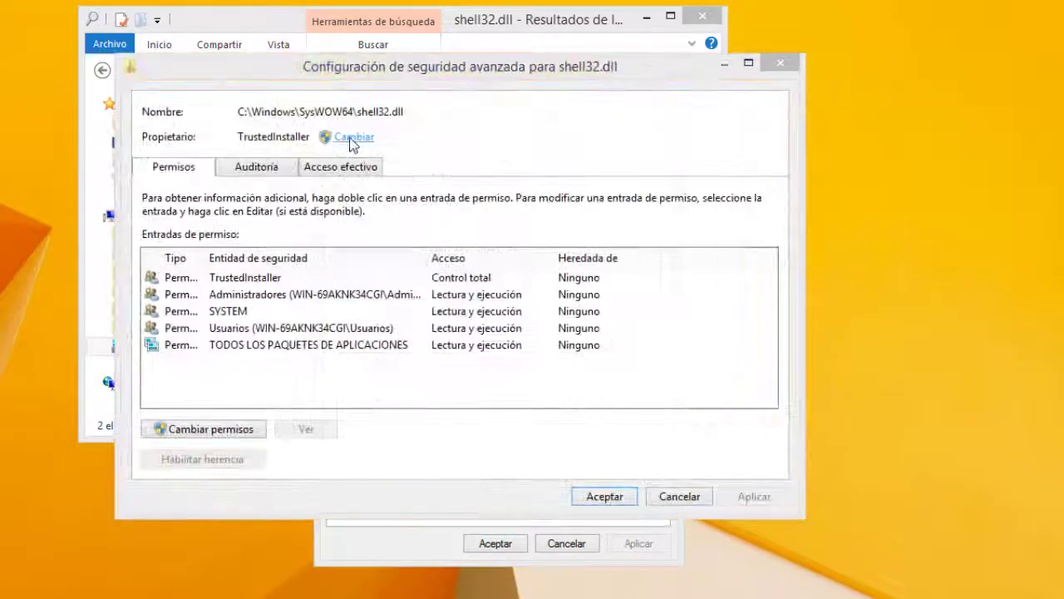
# - Change the owner of the SysWOW64 shell32.dll to the Administradores group
pyautogui.click(356, 137)
pyautogui.press('capslock')
pyautogui.write('A')
pyautogui.press('capslock')
pyautogui.write('dministradore')
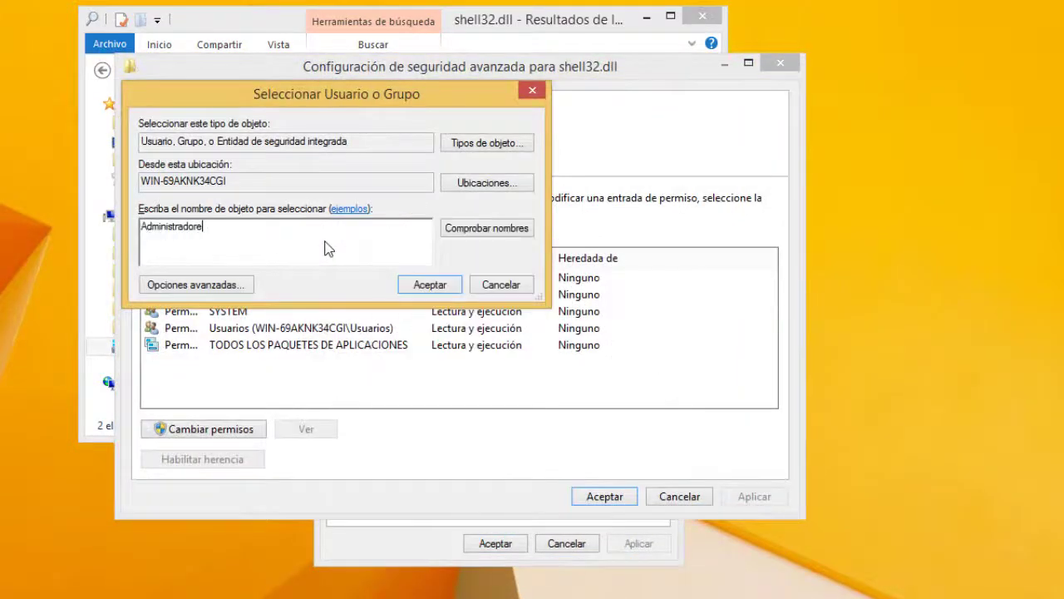
pyautogui.write('s')
pyautogui.press('Return')
# - Allow the Administradores group full control over the SysWOW64 shell32.dll and confirm the permission change
pyautogui.click(621, 313)
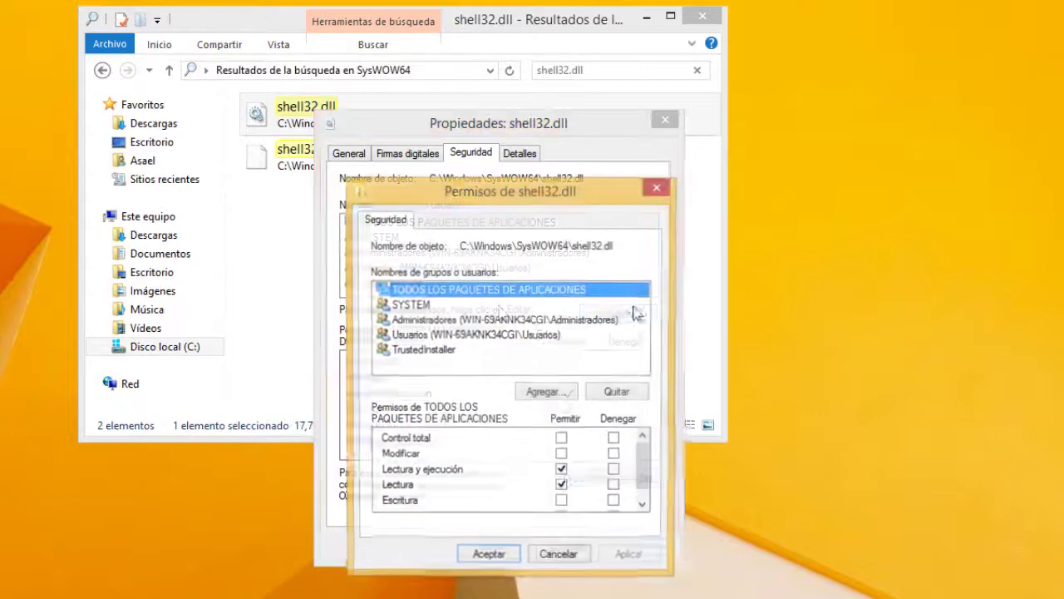
pyautogui.click(590, 317)
pyautogui.click(562, 439)
pyautogui.click(488, 558)
pyautogui.click(543, 373)
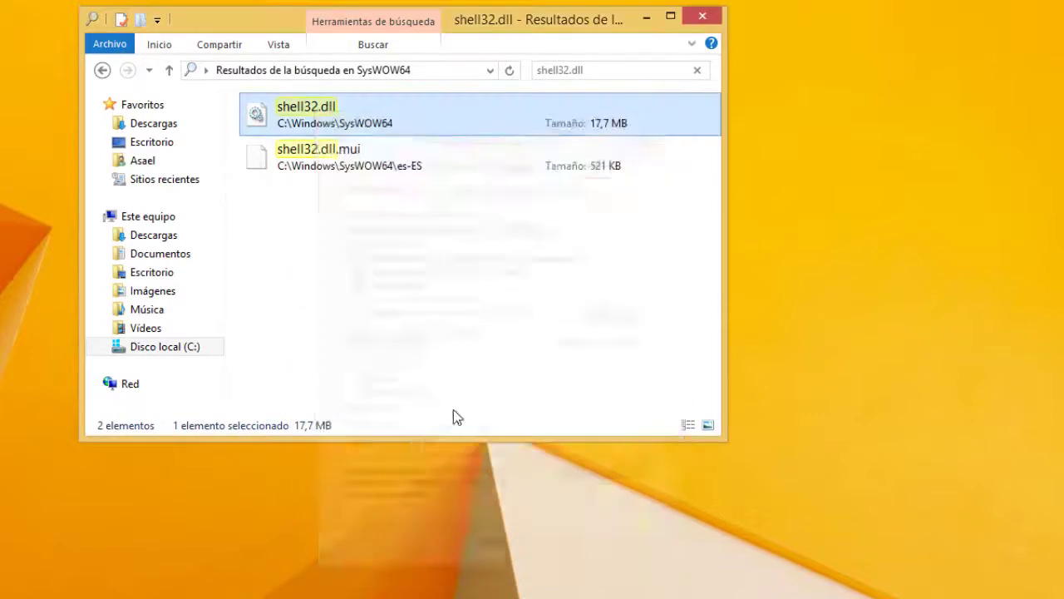
# - Search the SysWOW64 folder for imagesp1.dll and open the advanced security settings of the DLL itself, not the .mui file
pyautogui.click(610, 74)
pyautogui.press('BackSpace')
pyautogui.write('imagesp1.dll')
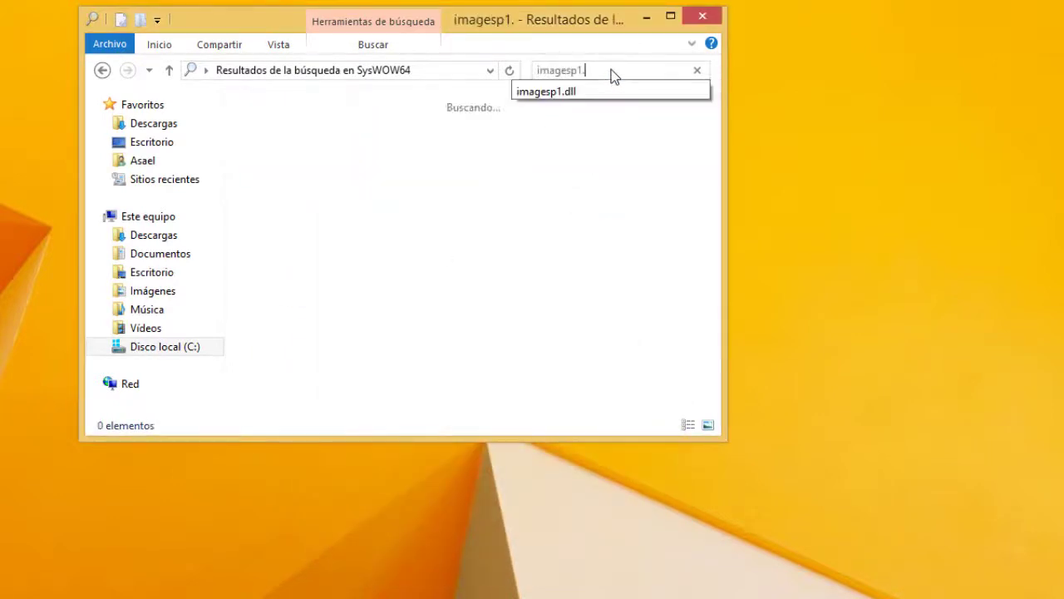
pyautogui.rightClick(338, 171)
pyautogui.click(394, 446)
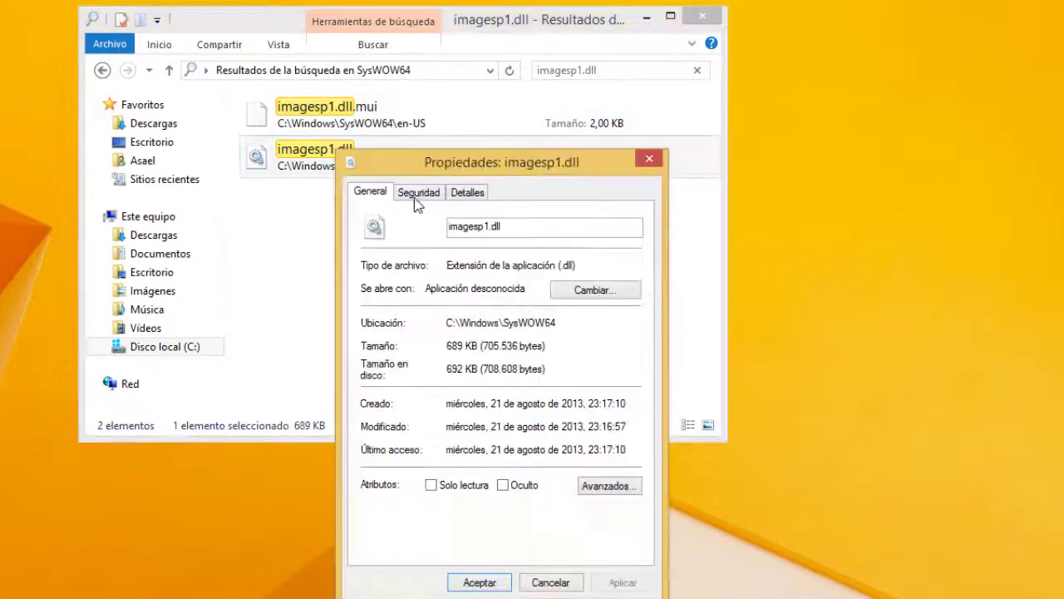
pyautogui.click(418, 193)
pyautogui.click(577, 581)
# - Change the owner of the SysWOW64 imagesp1.dll to the Administradores group and accept the advanced security settings
pyautogui.click(349, 137)
pyautogui.write('Administradores')
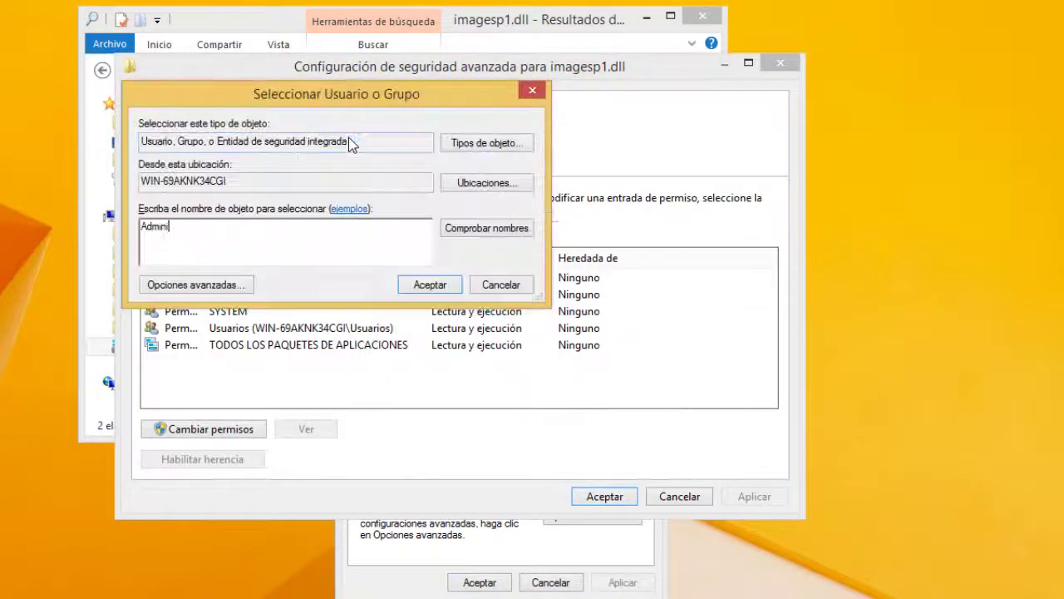
pyautogui.press('Return')
pyautogui.click(604, 497)
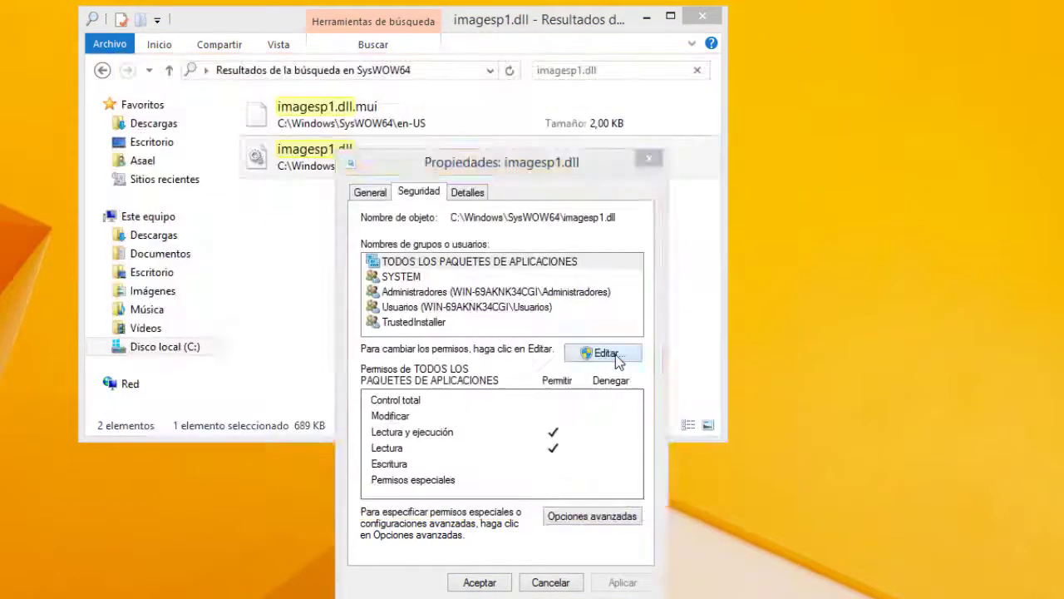
# - Allow the Administradores group full control over the SysWOW64 imagesp1.dll and close the file's permissions and properties
pyautogui.click(605, 351)
pyautogui.click(465, 340)
pyautogui.click(583, 463)
pyautogui.click(509, 582)
pyautogui.click(544, 373)
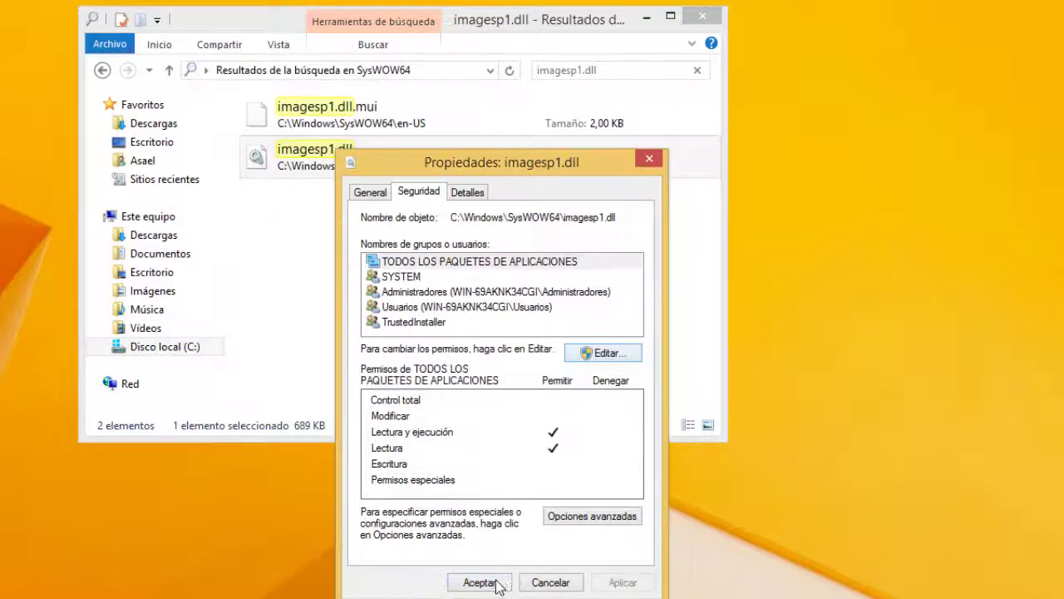
pyautogui.click(475, 580)
# - Search the SysWOW64 folder for fontext.dll and open the advanced security settings of the DLL itself, not the .mui file
pyautogui.click(625, 69)
pyautogui.write('fontext.dll')
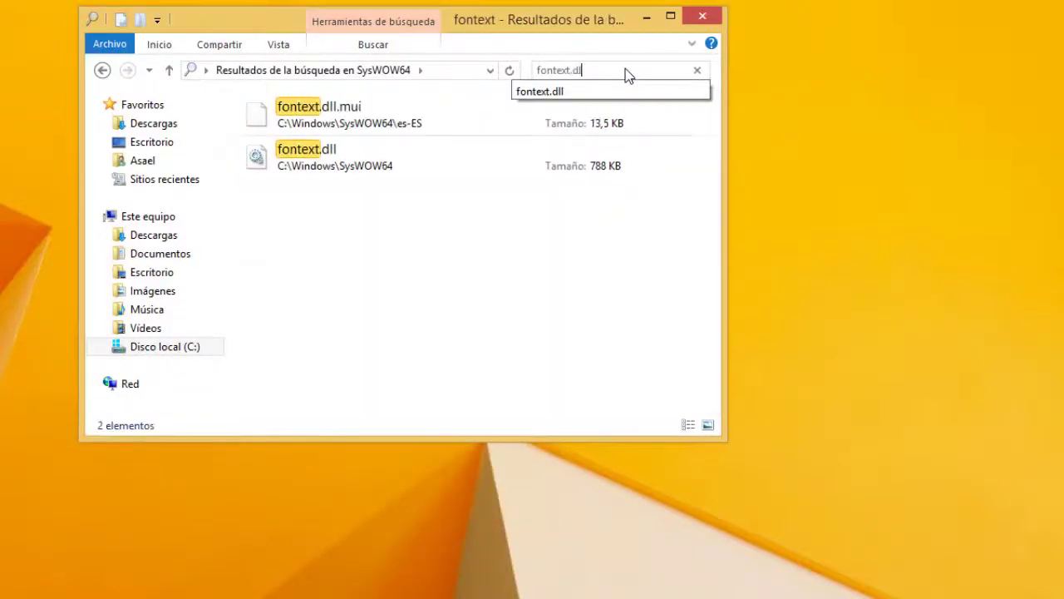
pyautogui.rightClick(493, 162)
pyautogui.click(382, 441)
pyautogui.click(414, 192)
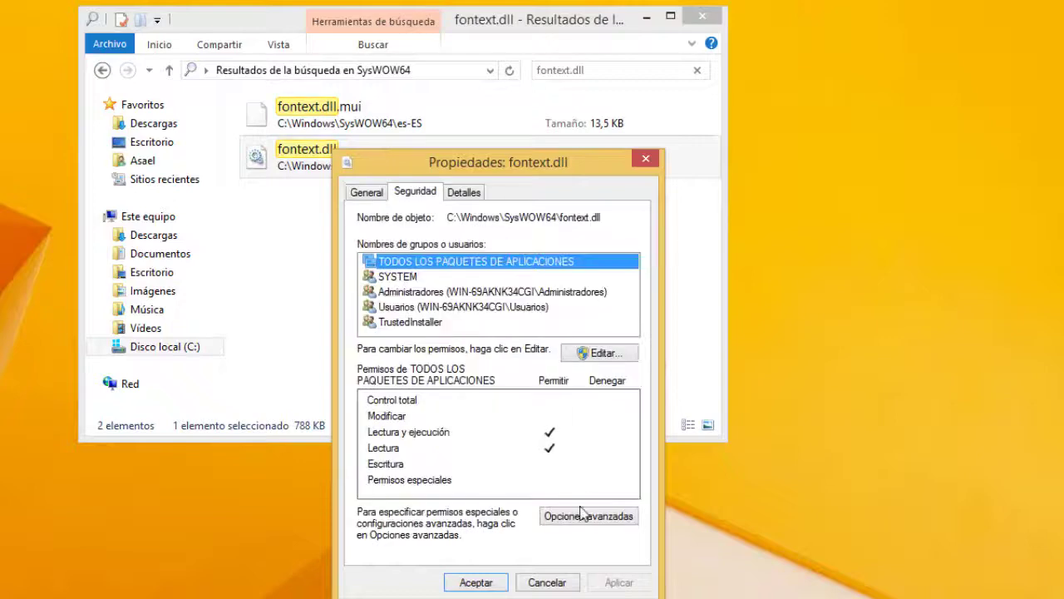
pyautogui.click(589, 513)
# - Change the owner of the SysWOW64 fontext.dll to the Administradores group and accept the advanced security settings
pyautogui.click(366, 138)
pyautogui.write('A')
pyautogui.press('capslock')
pyautogui.write('dministradores')
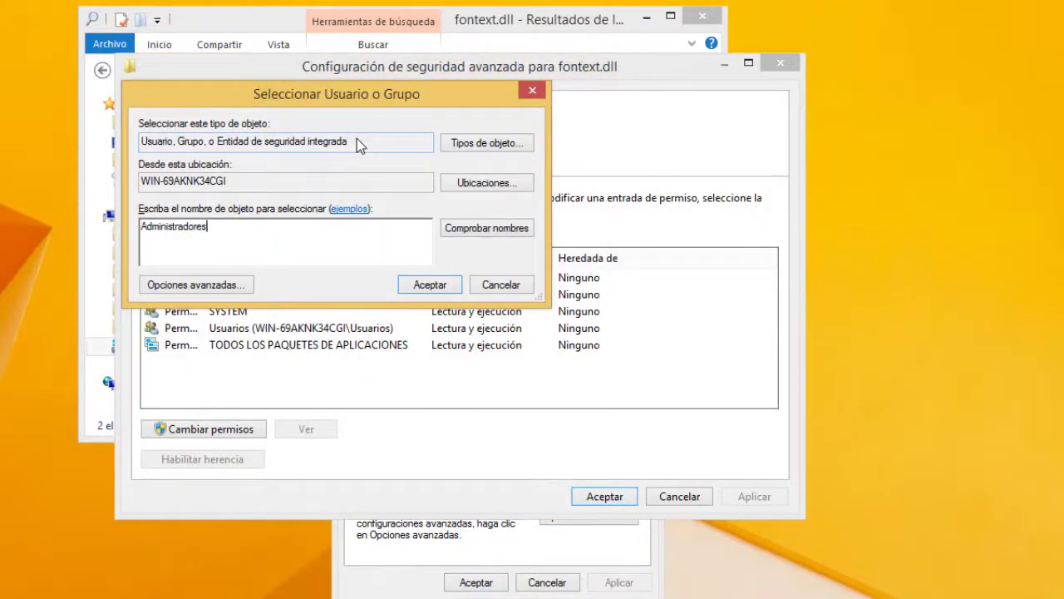
pyautogui.press('Return')
pyautogui.click(607, 497)
# - Allow the Administradores group full control over the SysWOW64 fontext.dll and close the file's permissions and properties
pyautogui.click(600, 356)
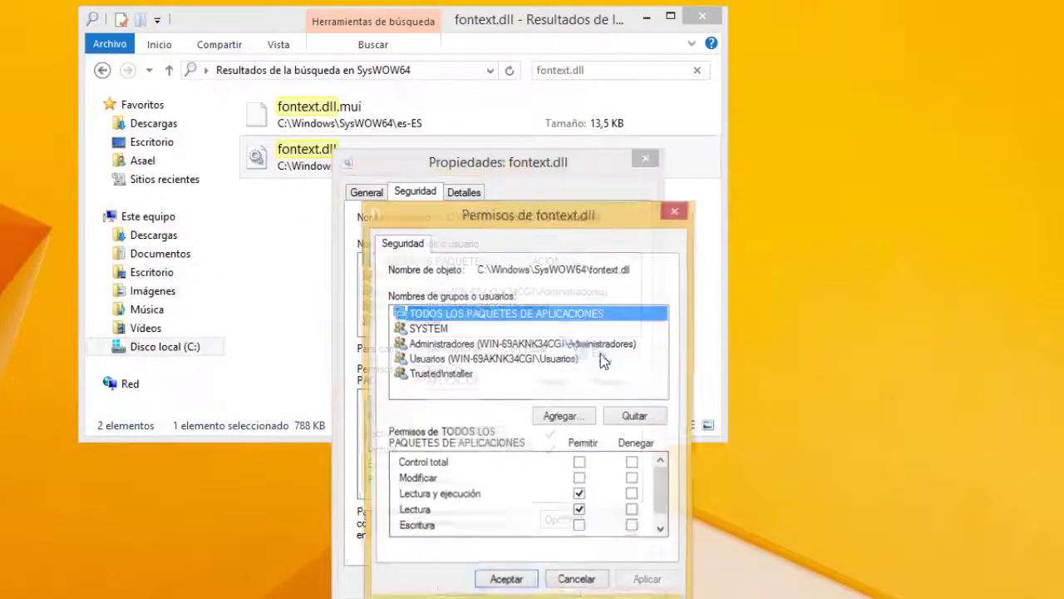
pyautogui.click(586, 344)
pyautogui.click(579, 463)
pyautogui.click(505, 582)
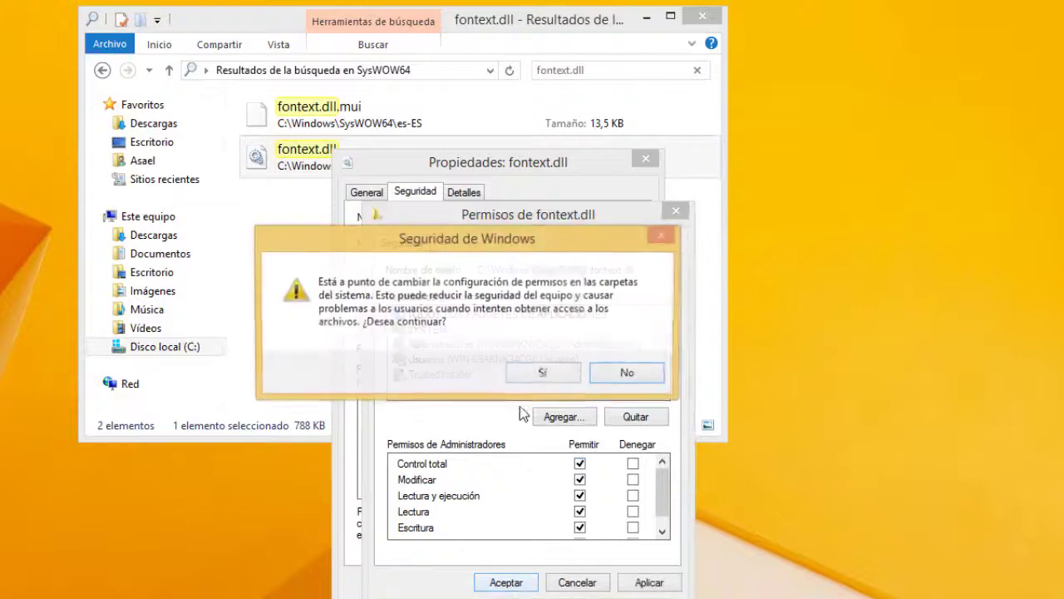
pyautogui.click(544, 371)
pyautogui.click(474, 579)
# - Search the SysWOW64 folder for zipfldr.dll and open the advanced security settings of the DLL itself, not the .mui file
pyautogui.click(627, 66)
pyautogui.write('zipfldr.dll')
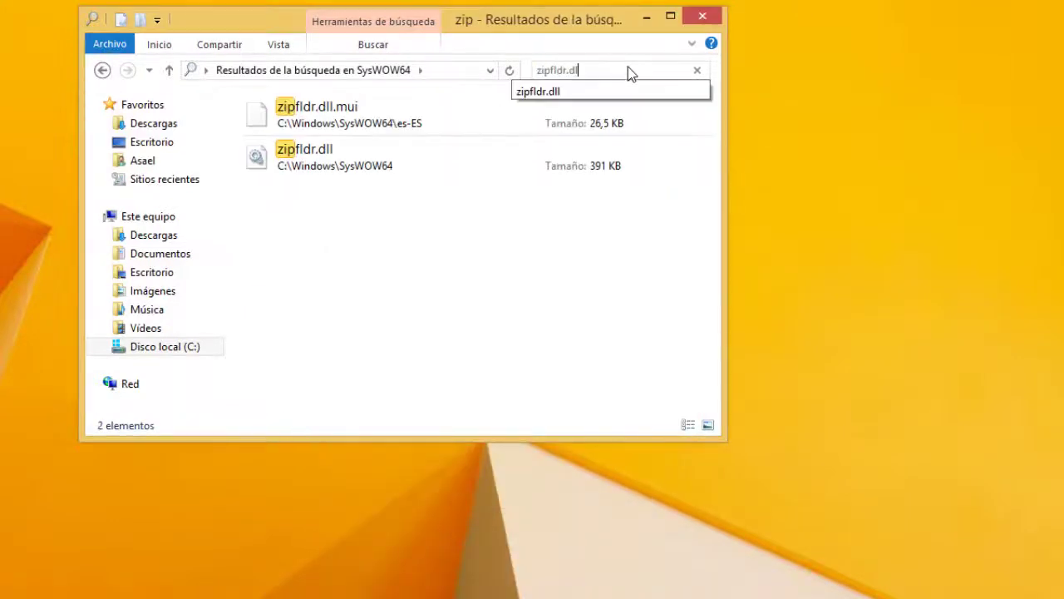
pyautogui.press('Return')
pyautogui.click(340, 158)
pyautogui.rightClick(341, 158)
pyautogui.click(408, 429)
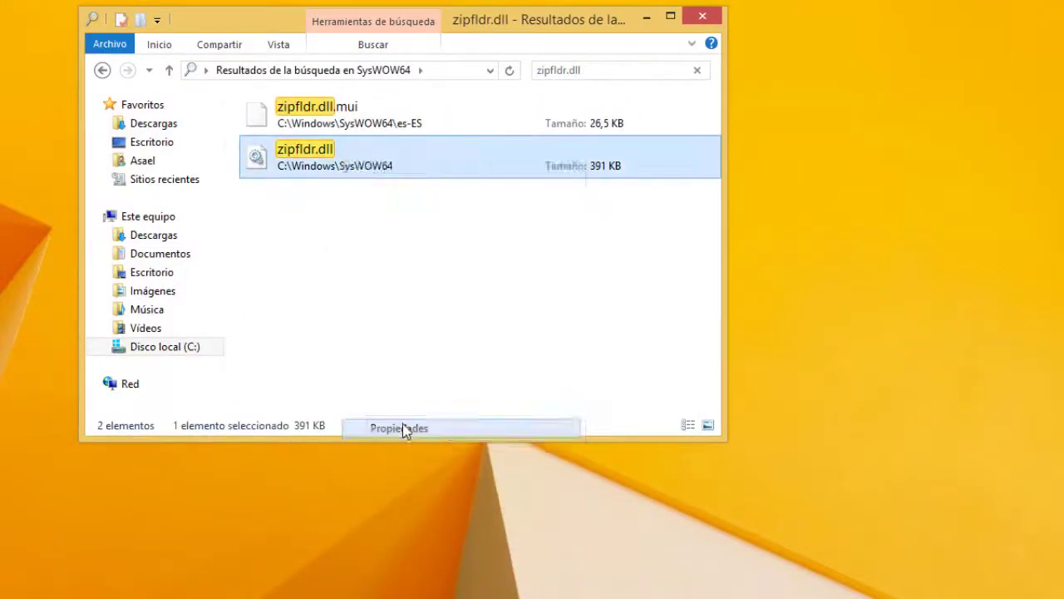
pyautogui.click(423, 190)
pyautogui.click(586, 579)
# - Change the owner of the SysWOW64 zipfldr.dll to the Administradores group and accept the advanced security settings
pyautogui.click(354, 137)
pyautogui.press('capslock')
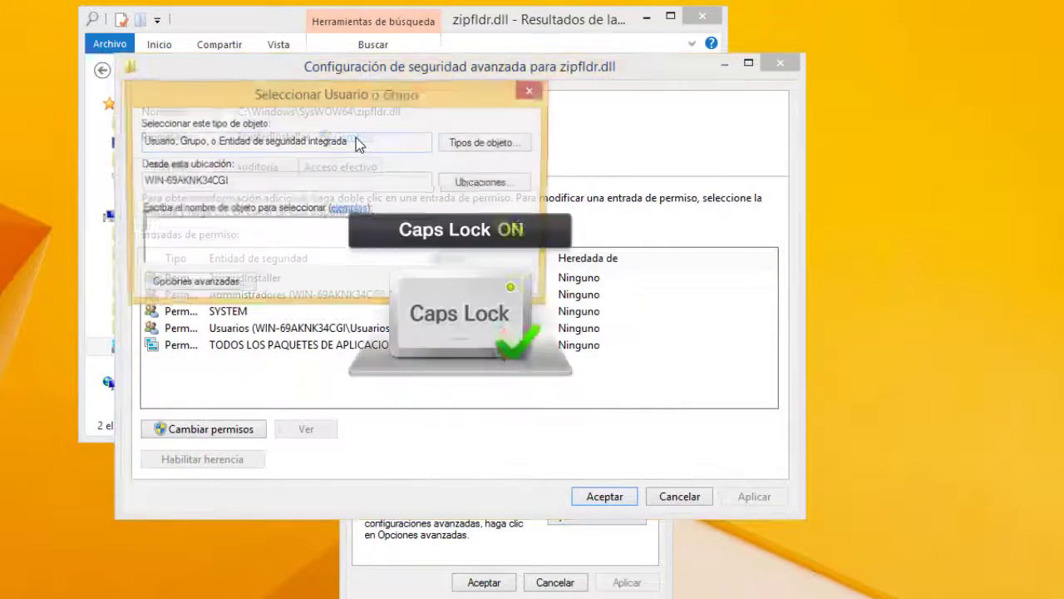
pyautogui.write('Administradores')
pyautogui.press('Return')
pyautogui.click(604, 496)
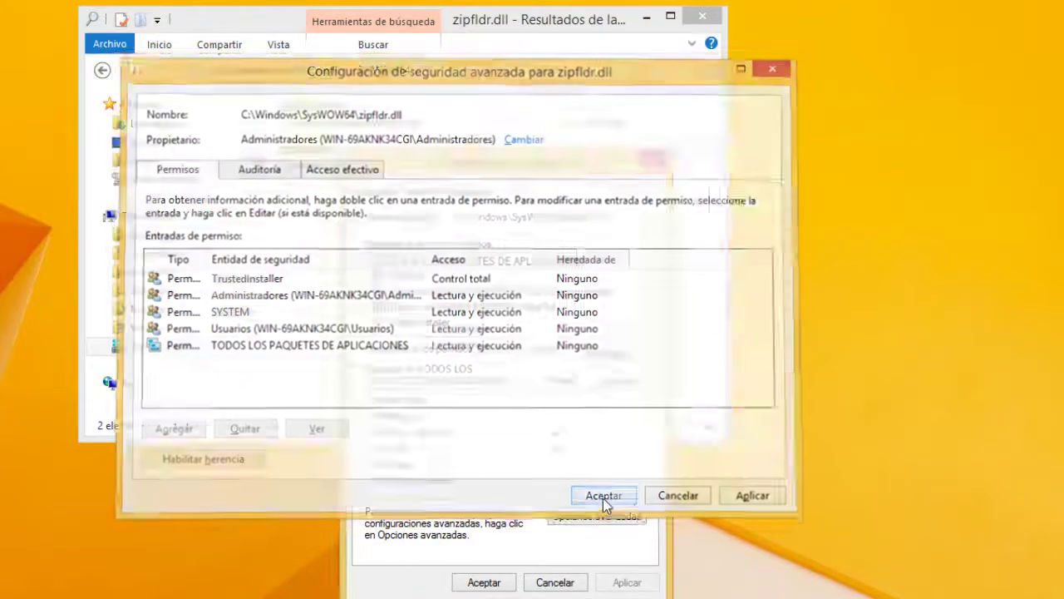
# - Allow the Administradores group full control over the SysWOW64 zipfldr.dll and close the file's permissions and properties
pyautogui.click(572, 413)
pyautogui.click(531, 344)
pyautogui.click(587, 463)
pyautogui.click(514, 582)
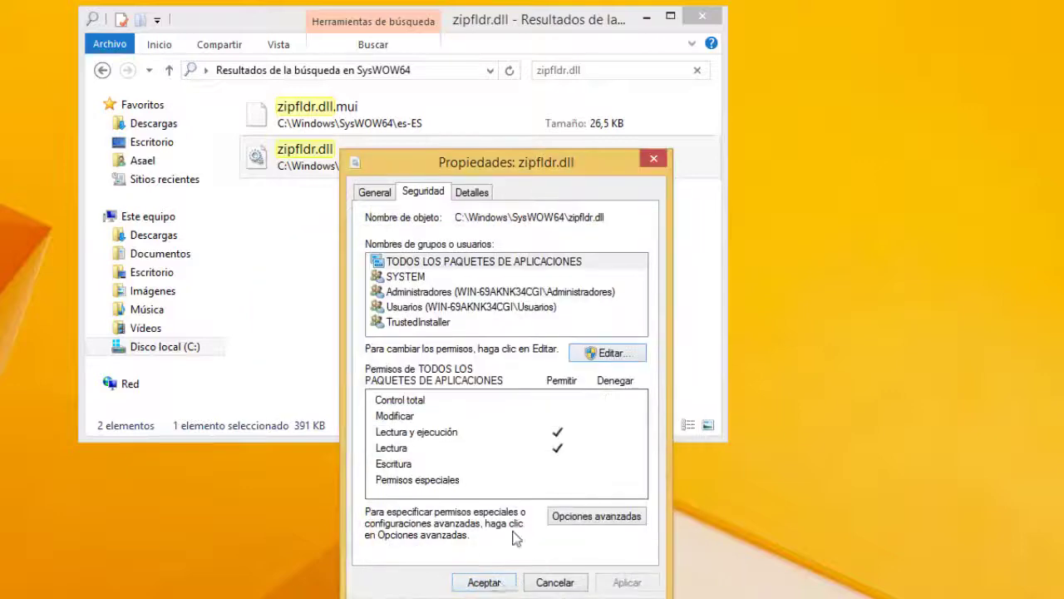
pyautogui.click(484, 580)
# - Search the SysWOW64 folder for authui.dll and open the properties of the file located directly in C:\Windows\SysWOW64
pyautogui.click(592, 71)
pyautogui.write('authui')
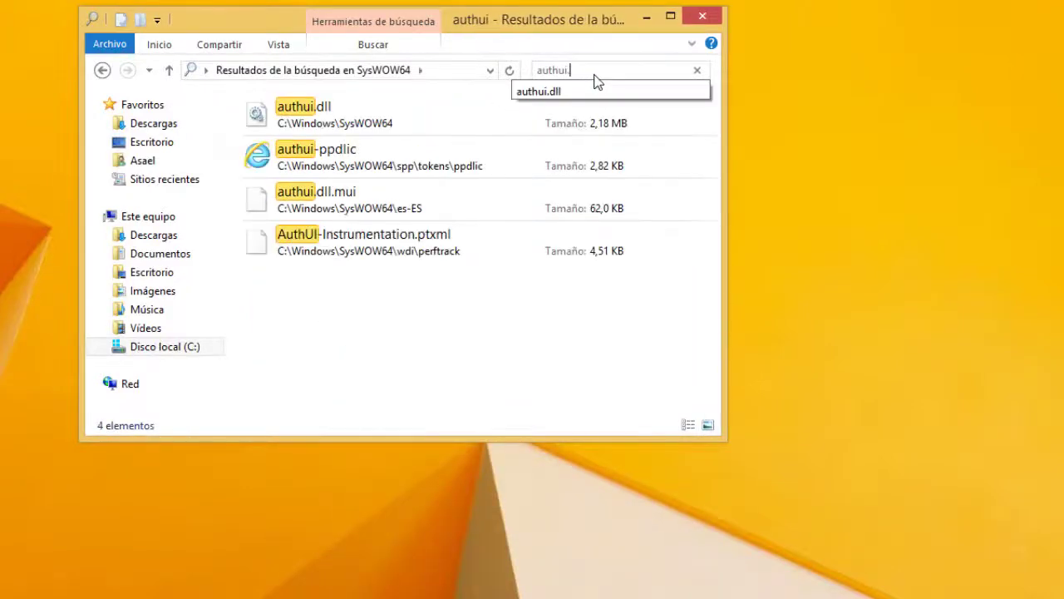
pyautogui.write('.dll')
pyautogui.click(350, 162)
pyautogui.rightClick(332, 114)
pyautogui.click(391, 390)
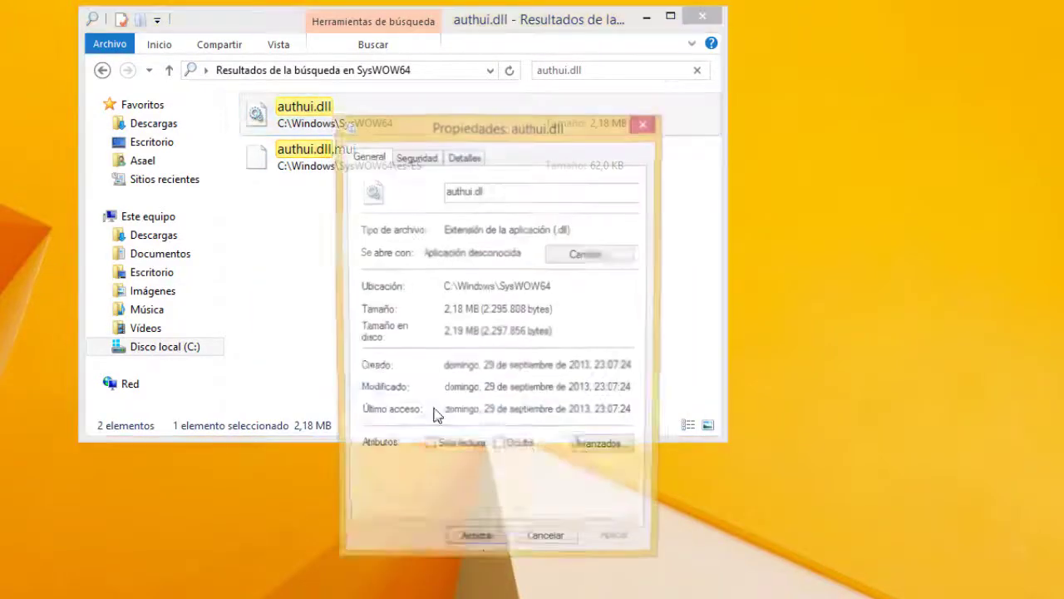
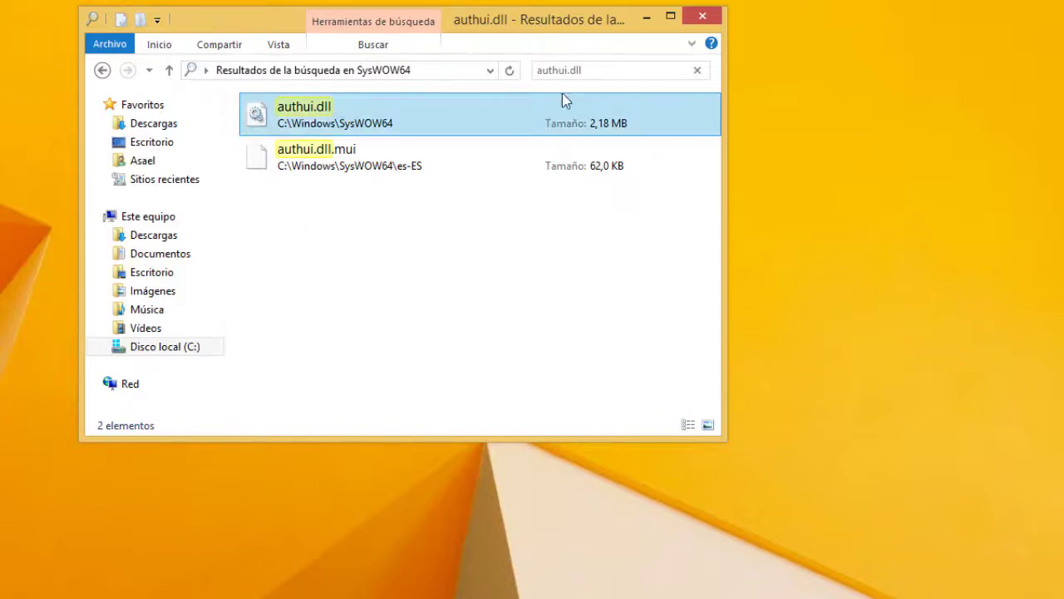
# - Open the Windows 10 IconPack W8.1 X64 subfolder of the icon pack and select the Leeme text file
pyautogui.click(745, 46)
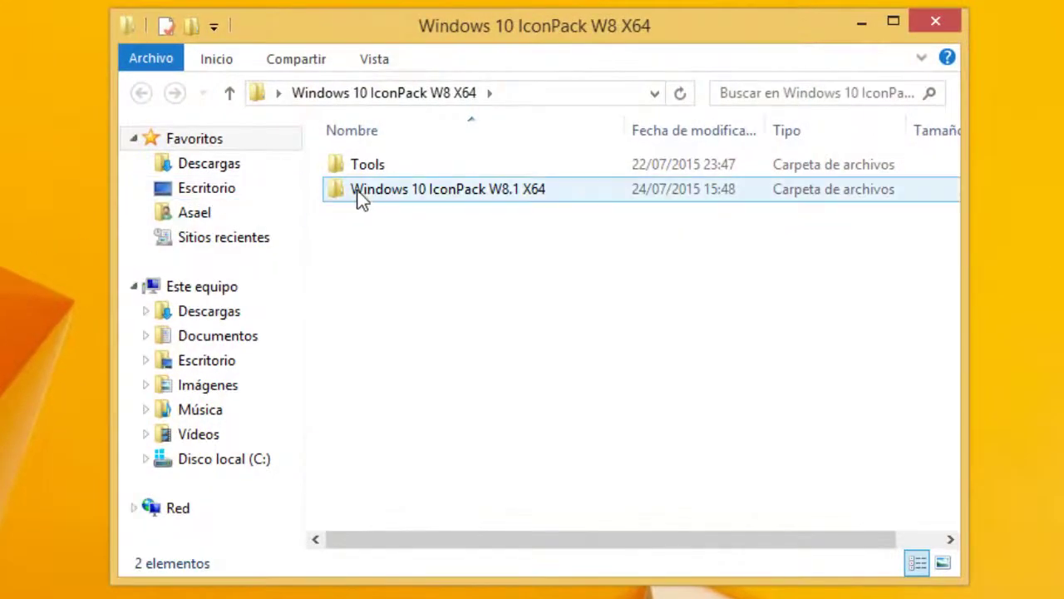
pyautogui.moveTo(350, 200)
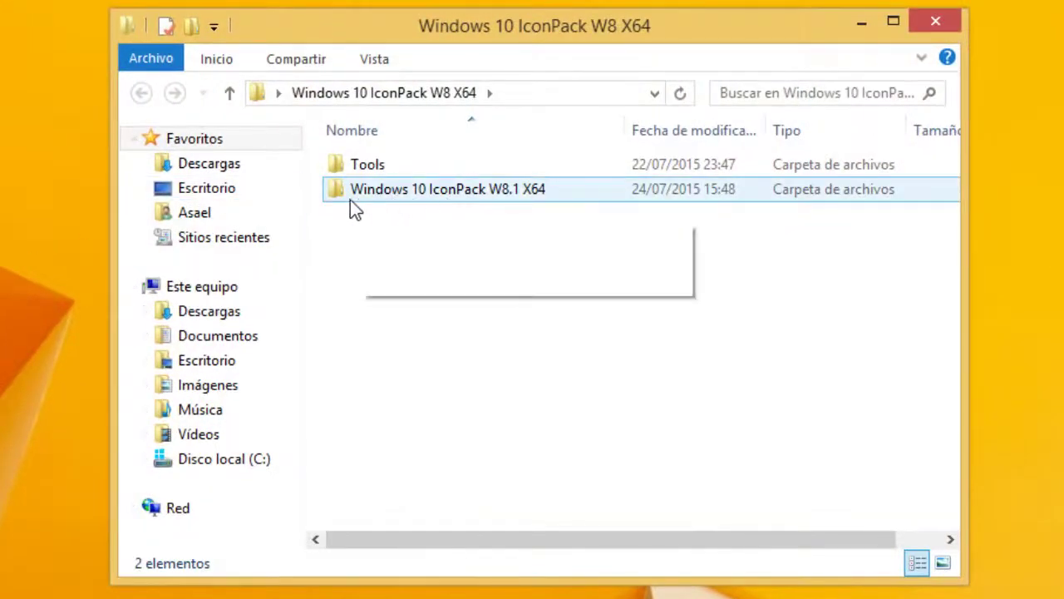
pyautogui.doubleClick(445, 187)
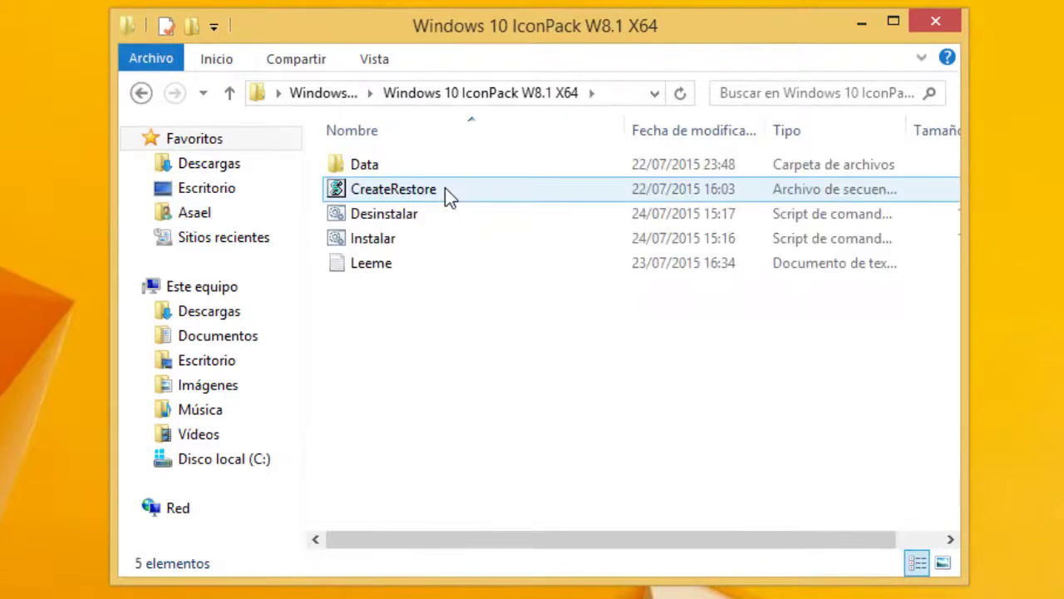
pyautogui.moveTo(380, 238)
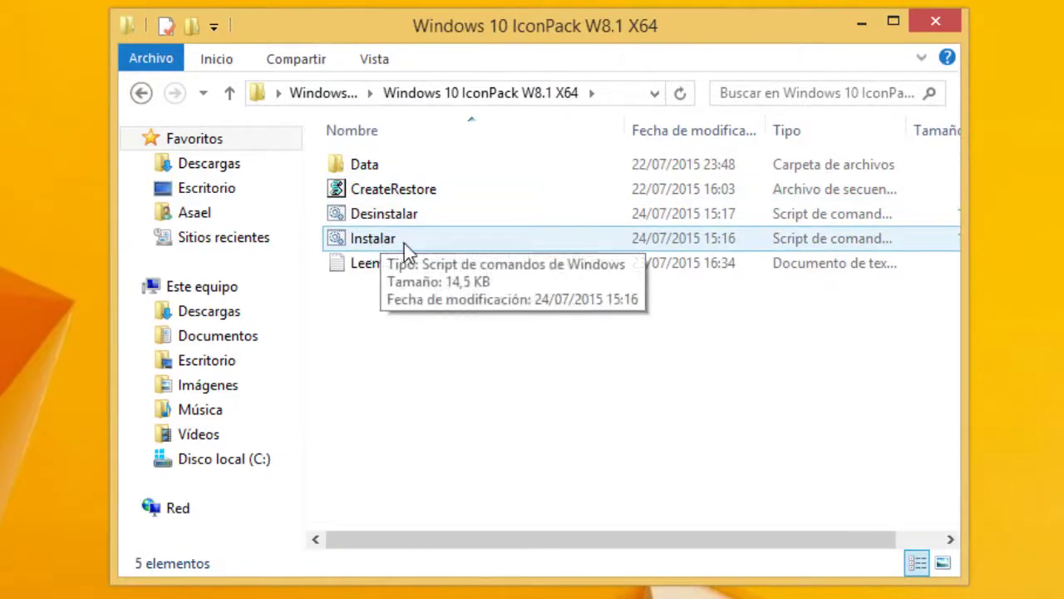
pyautogui.click(368, 274)
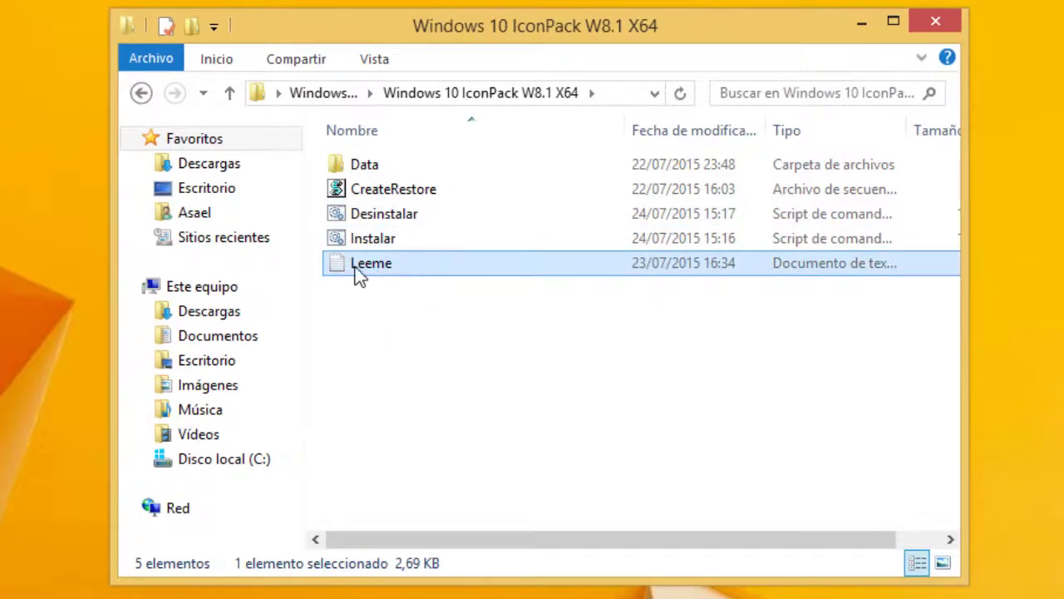
# - Read the installation instructions in the Leeme text file and run the Instalar script as administrator, with the folder window minimized
pyautogui.doubleClick(370, 266)
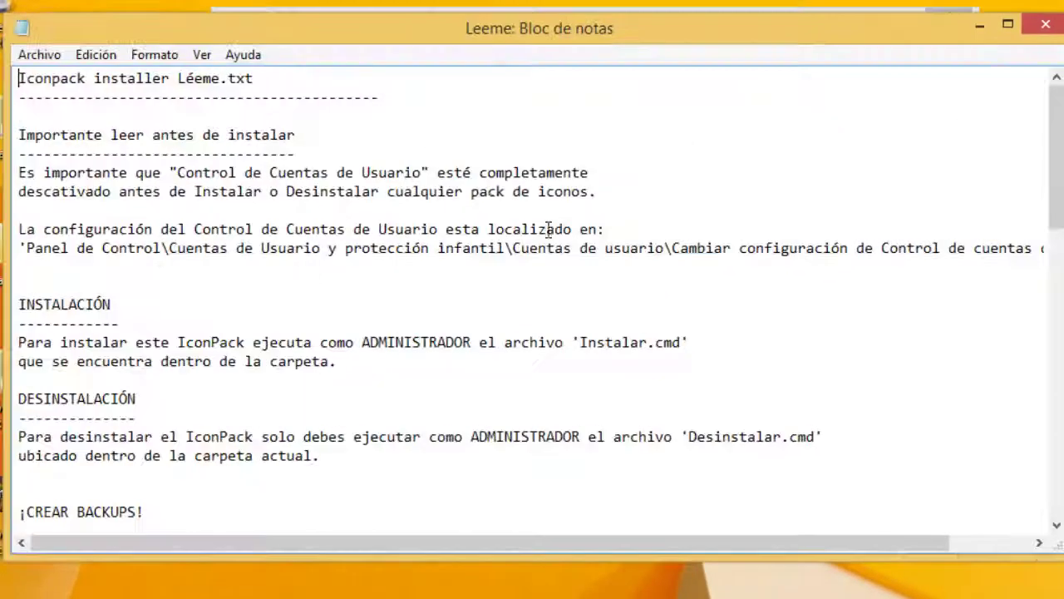
pyautogui.moveTo(1051, 132); pyautogui.dragTo(1057, 107)
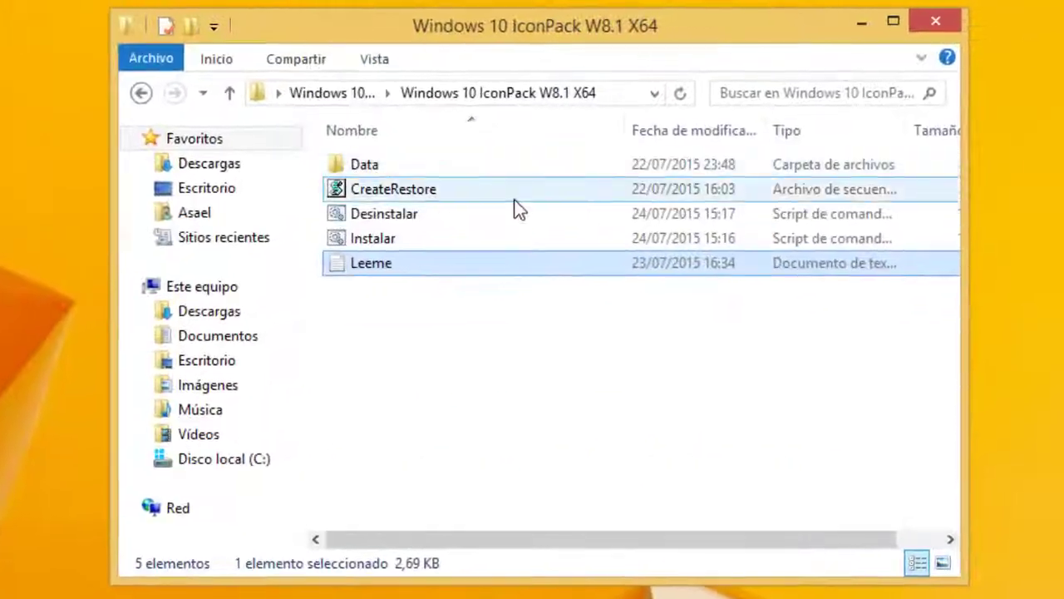
pyautogui.click(388, 248)
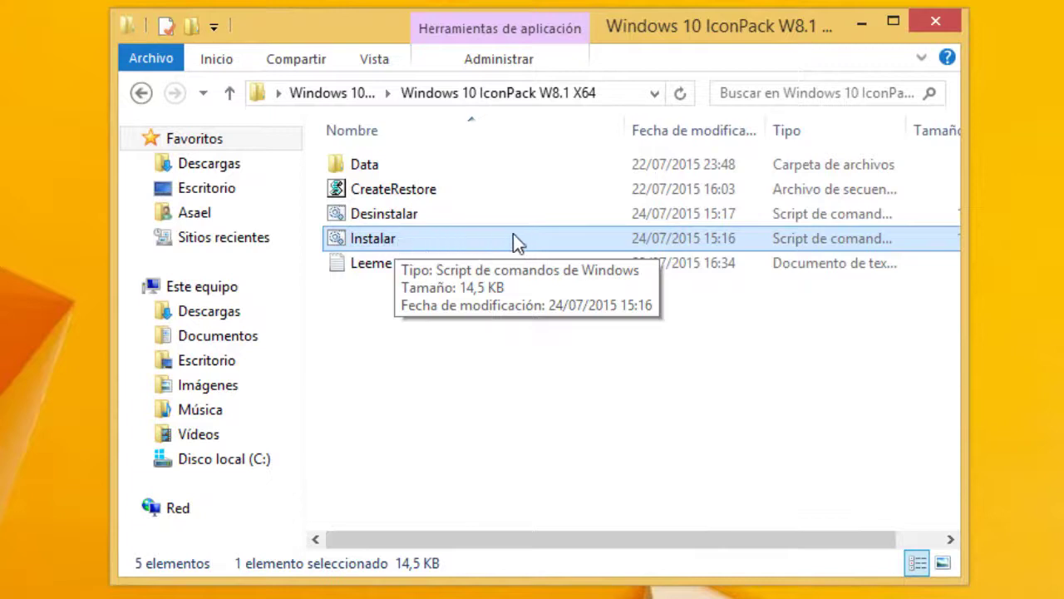
pyautogui.rightClick(549, 240)
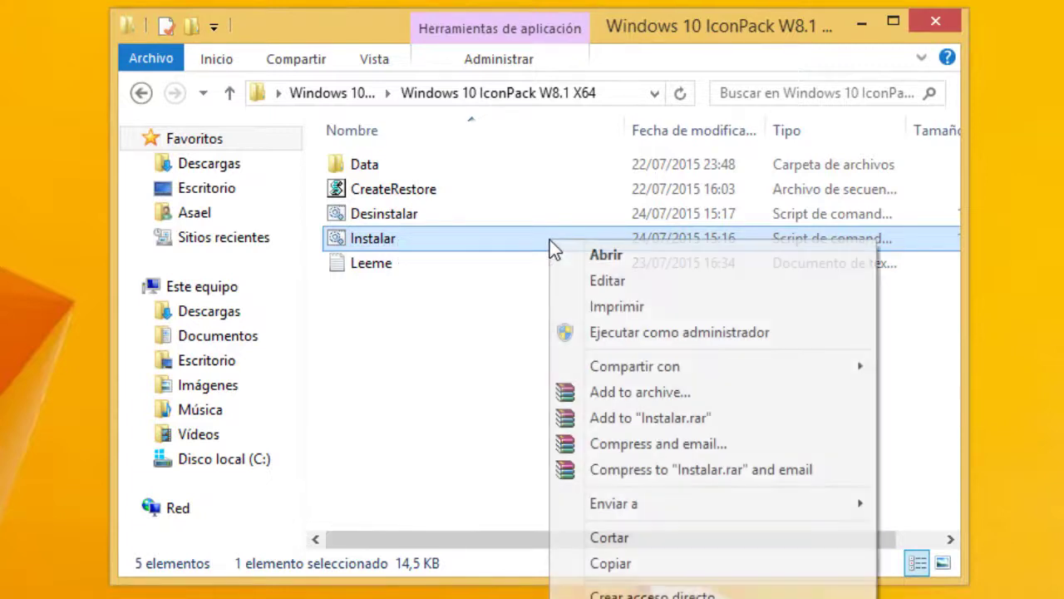
pyautogui.click(616, 334)
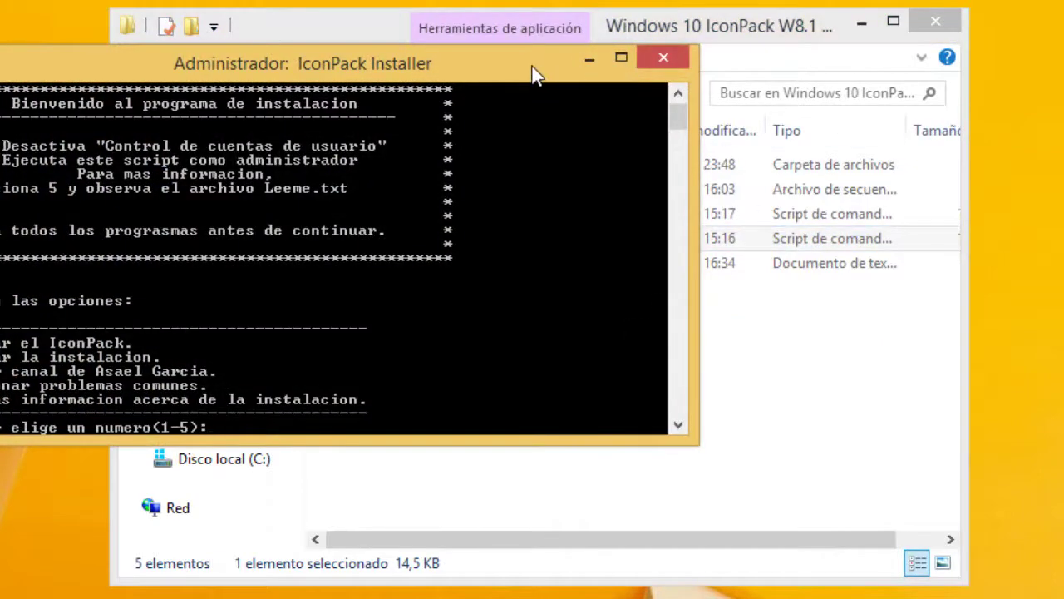
pyautogui.moveTo(534, 72); pyautogui.dragTo(810, 136)
pyautogui.click(862, 25)
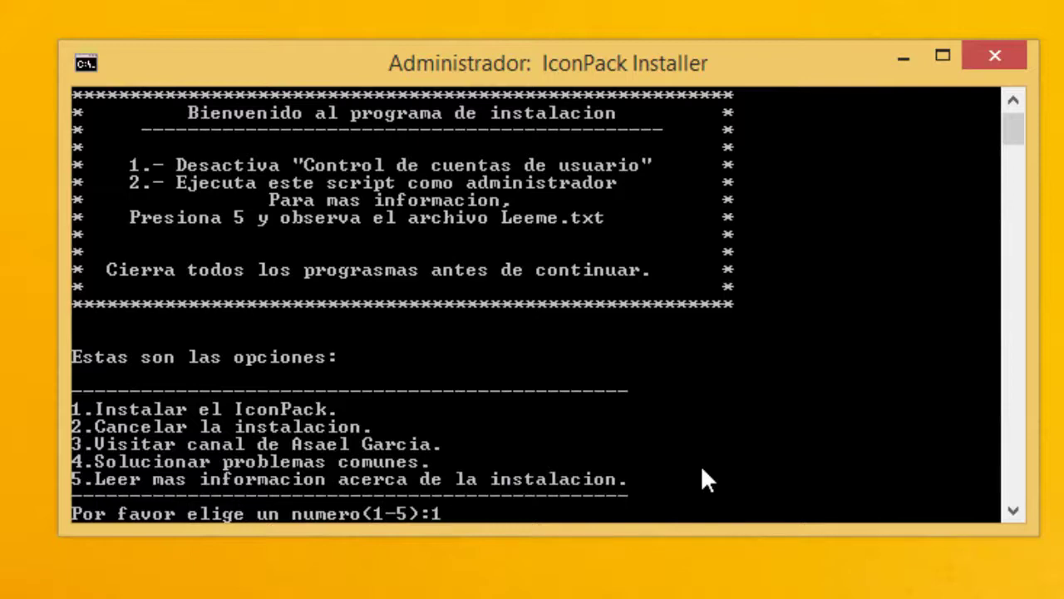
# - Install the IconPack with option 1, accept restarting Windows with option 1 and dismiss the clean-up console after the restart
pyautogui.press('Return')
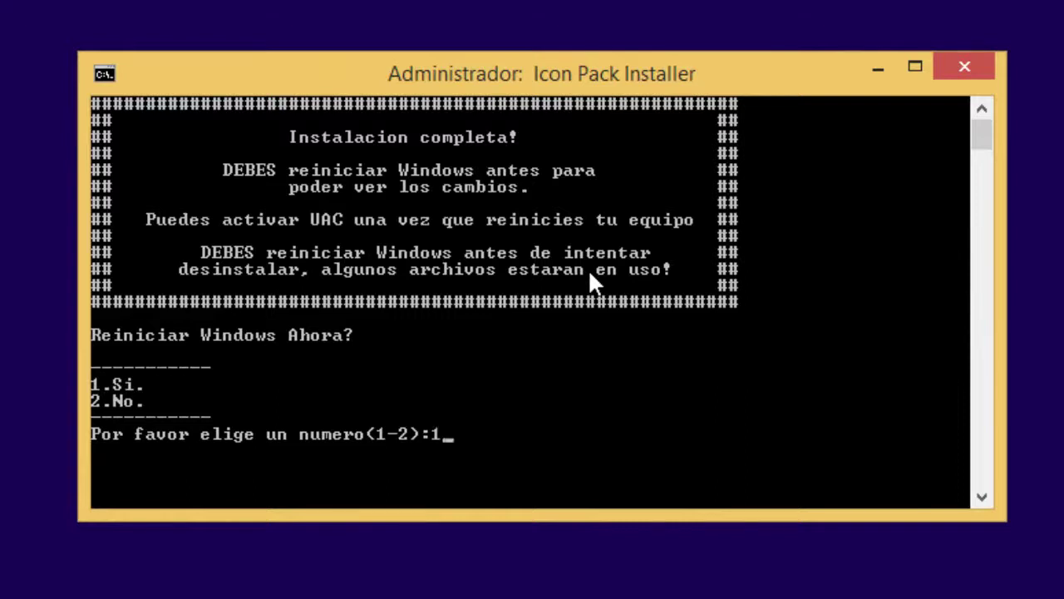
pyautogui.press('Return')
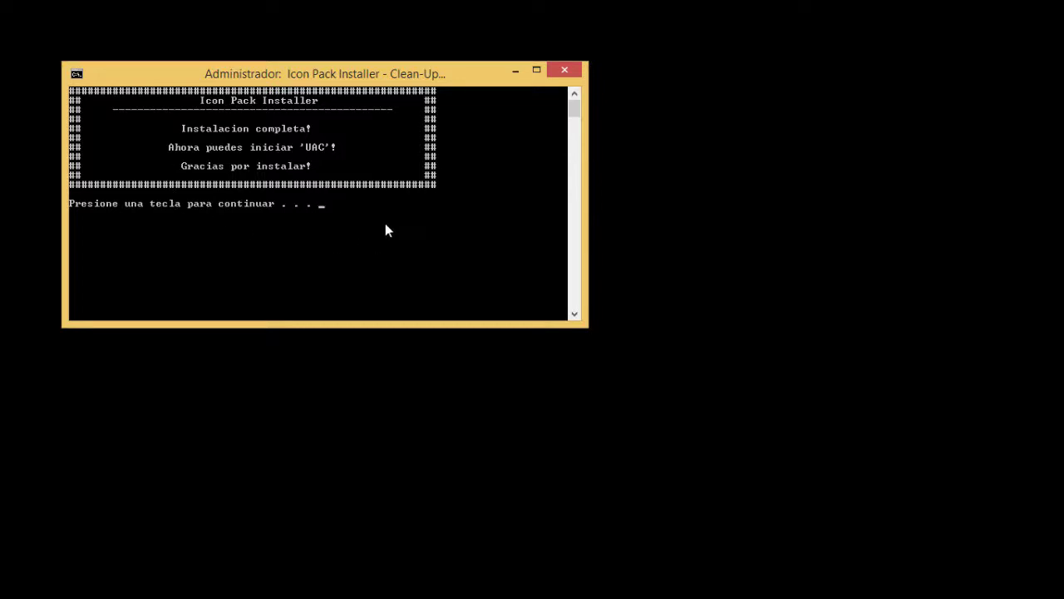
pyautogui.press('Return')
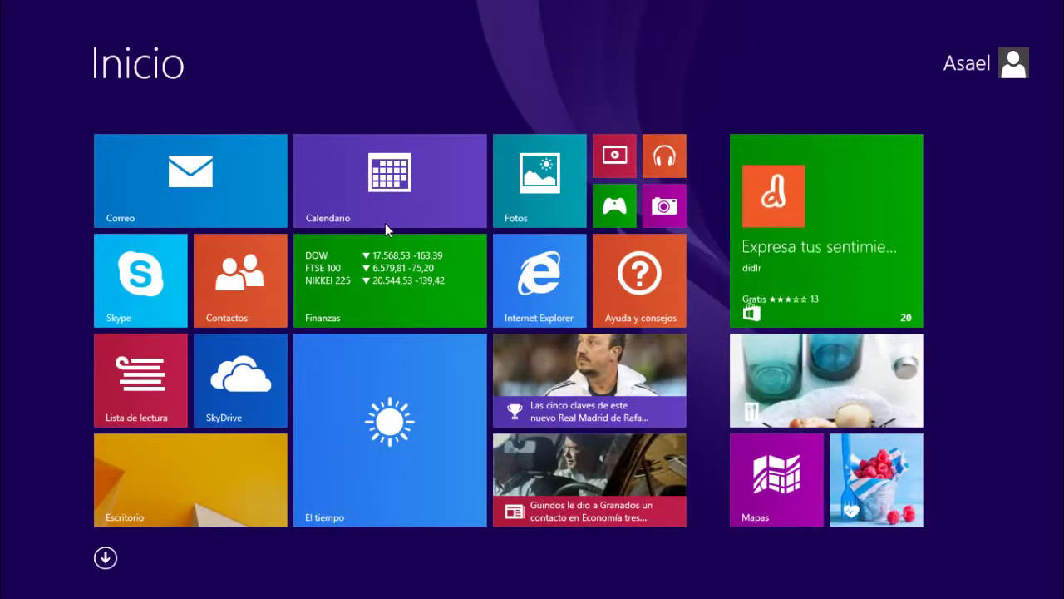
# - Go to the desktop and examine the icons of Carpeta llena, Carpeta vacía and the icon pack folder
pyautogui.click(225, 450)
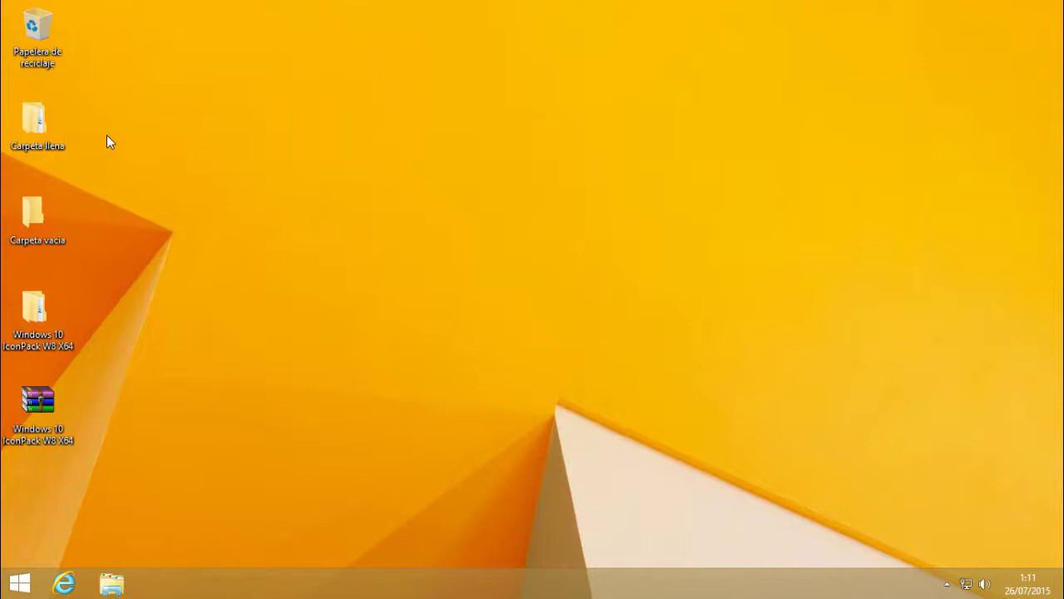
pyautogui.doubleClick(55, 141)
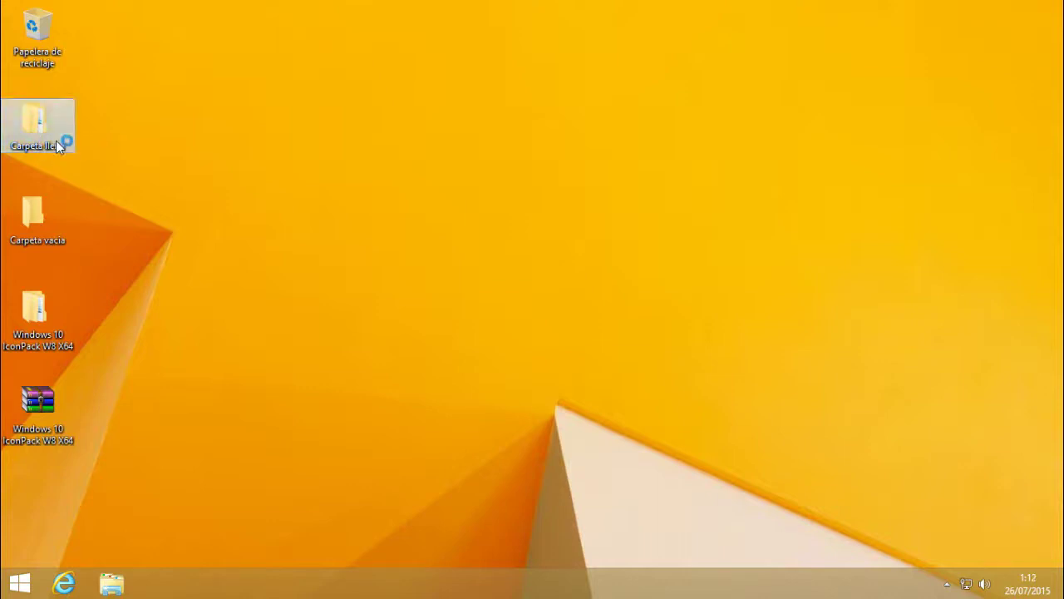
pyautogui.doubleClick(45, 239)
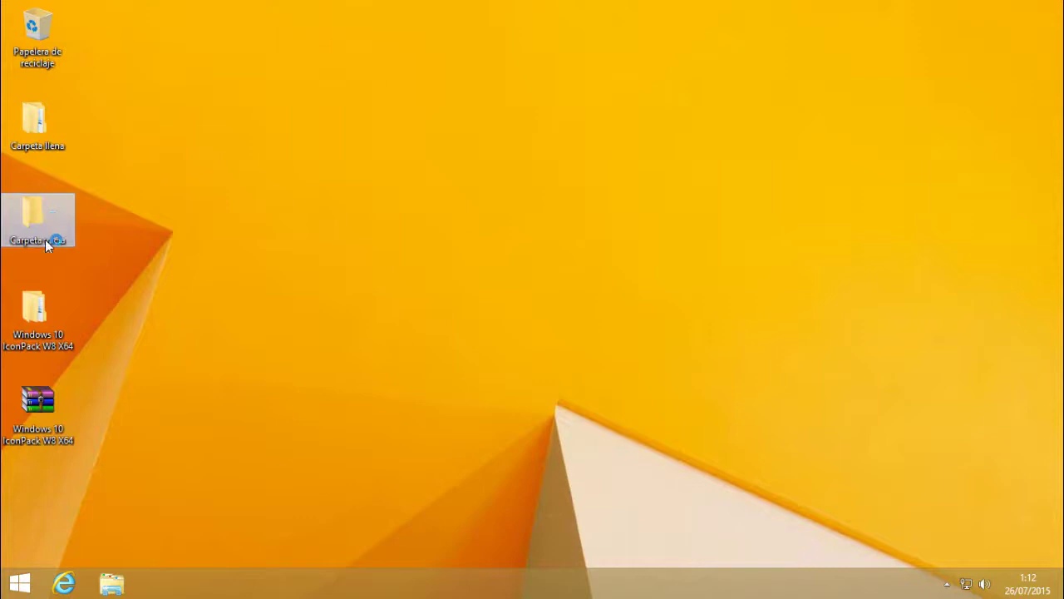
pyautogui.click(40, 332)
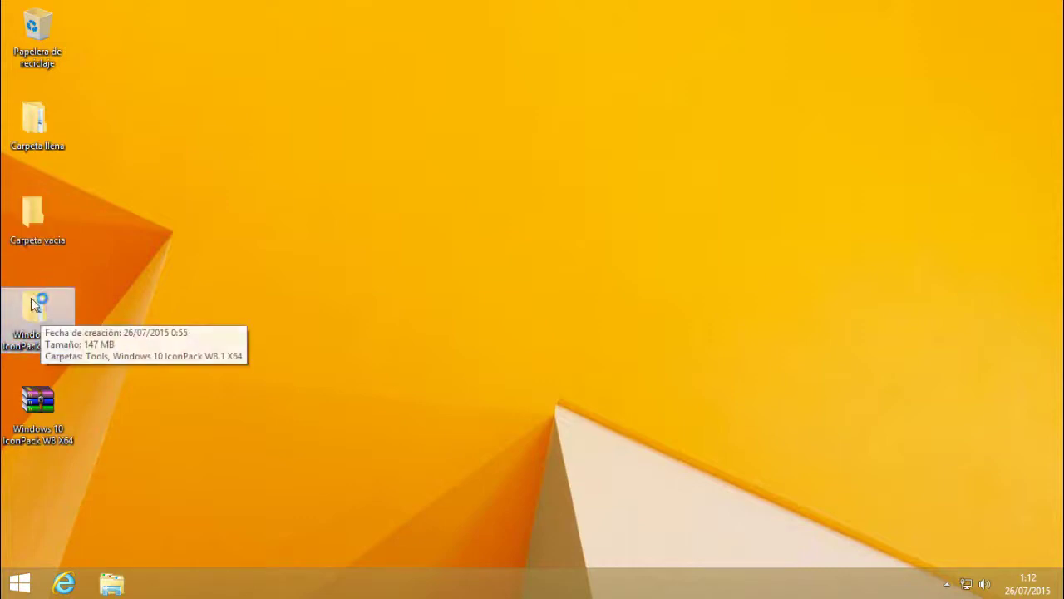
# - Examine the folder and drive icons in Este equipo, the user's personal folder and Favoritos, and close the window
pyautogui.click(113, 584)
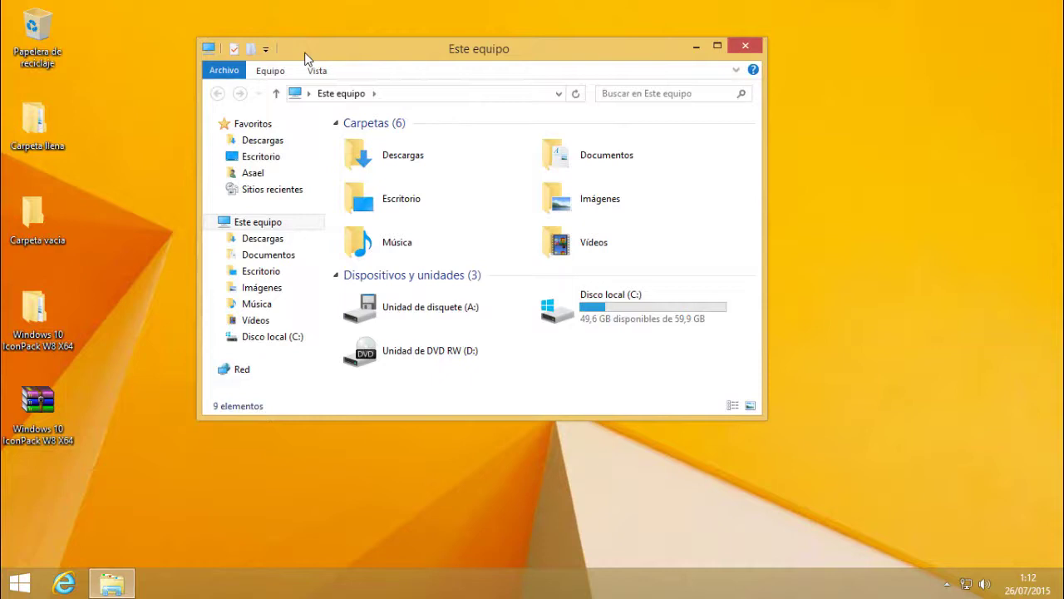
pyautogui.click(251, 173)
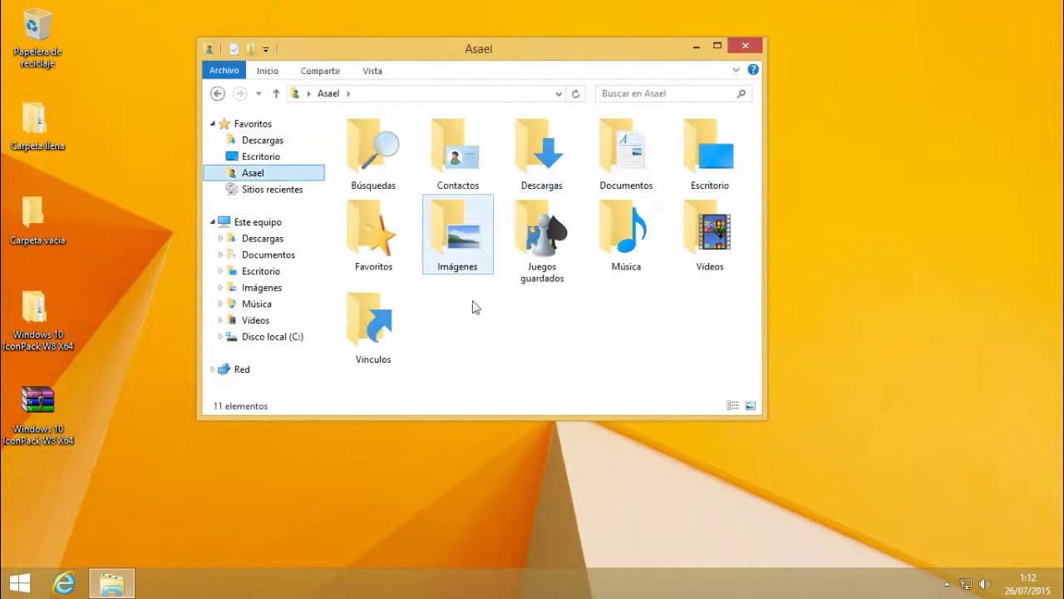
pyautogui.click(258, 222)
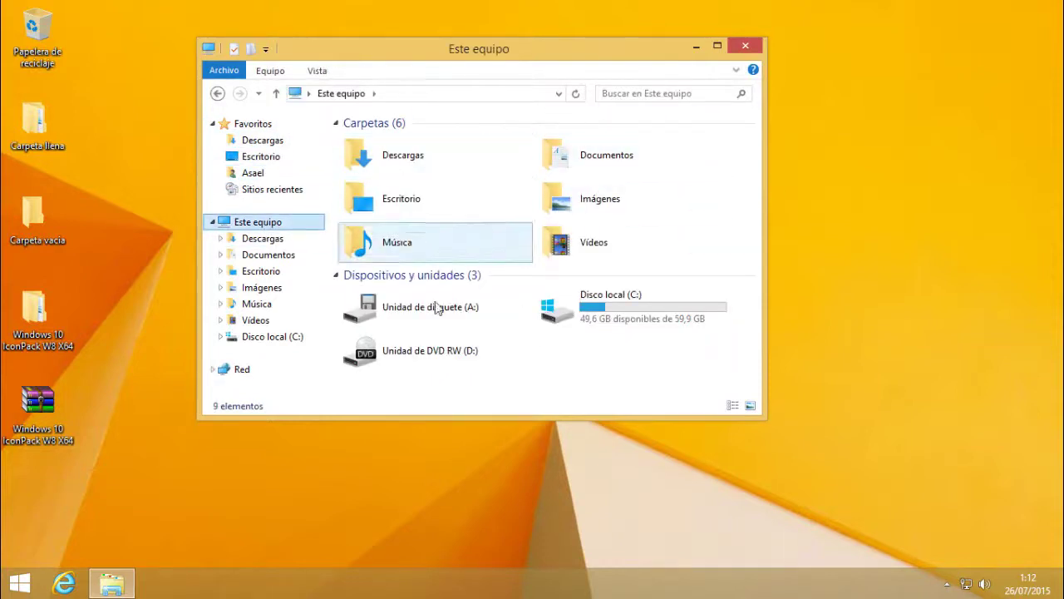
pyautogui.rightClick(604, 369)
pyautogui.click(577, 364)
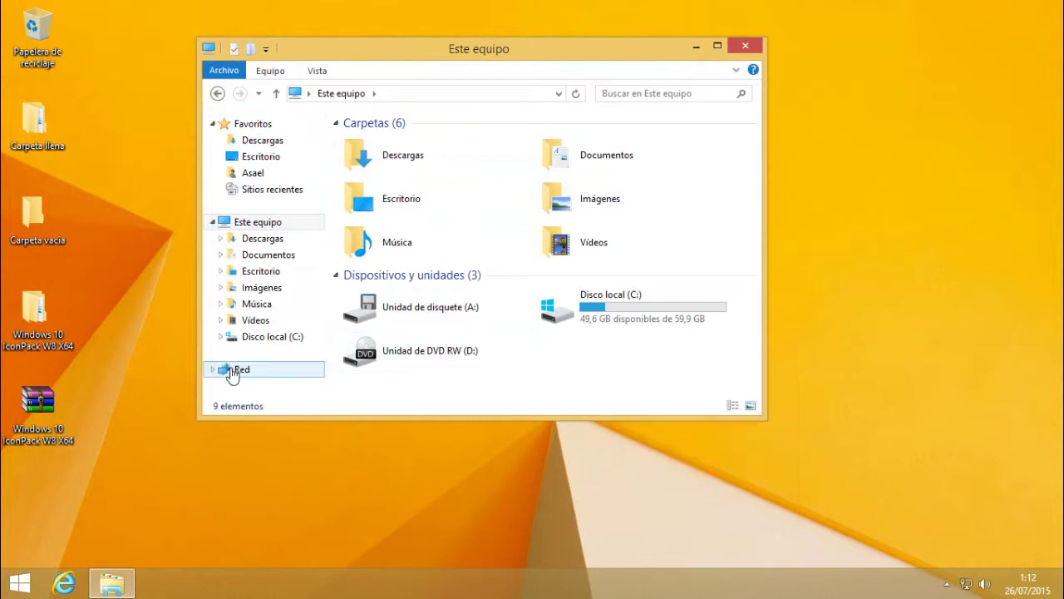
pyautogui.moveTo(705, 360); pyautogui.dragTo(591, 362)
pyautogui.click(264, 125)
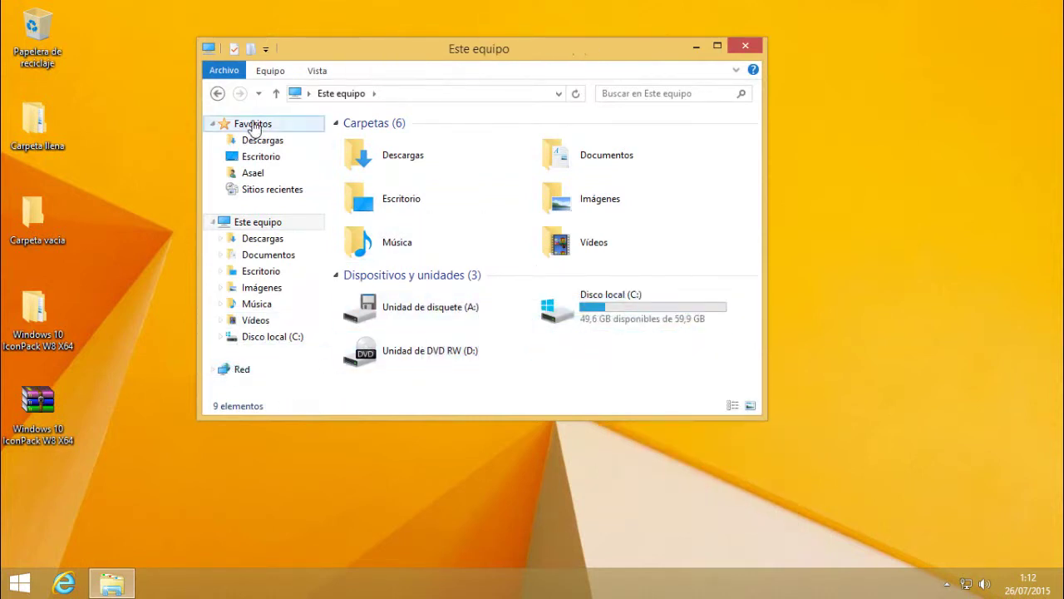
pyautogui.moveTo(671, 274); pyautogui.dragTo(420, 125)
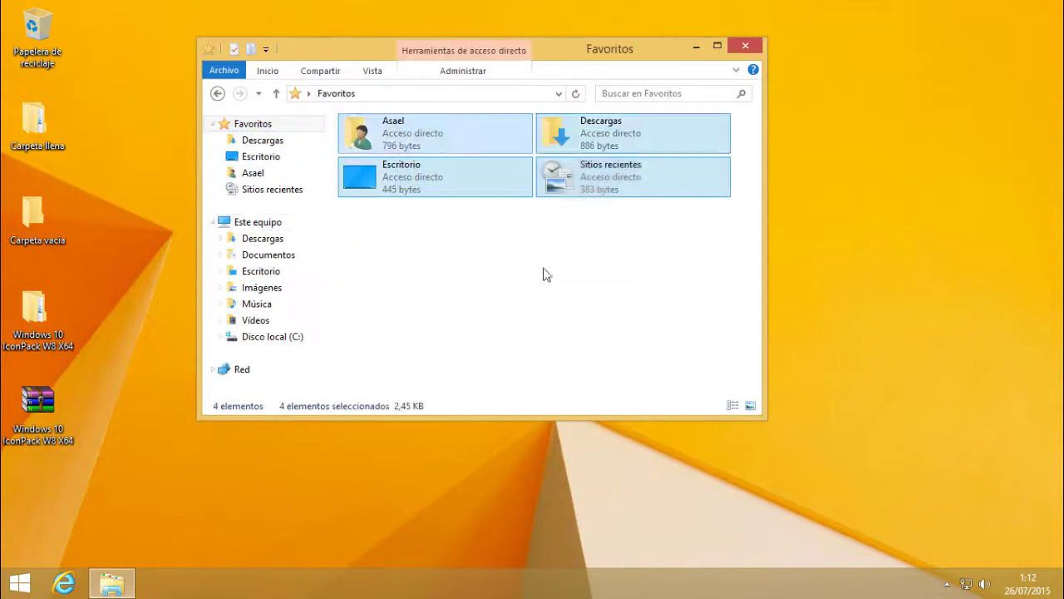
pyautogui.click(541, 273)
pyautogui.click(745, 46)
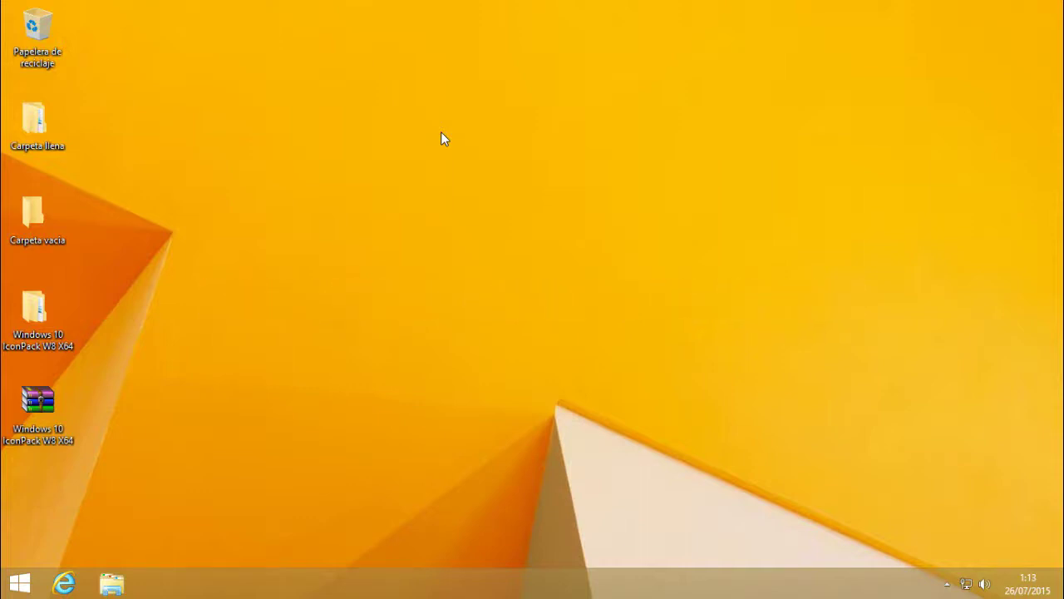
# - Open the Windows 10 IconPack W8.1 X64 subfolder inside the icon pack folder on the desktop
pyautogui.click(50, 323)
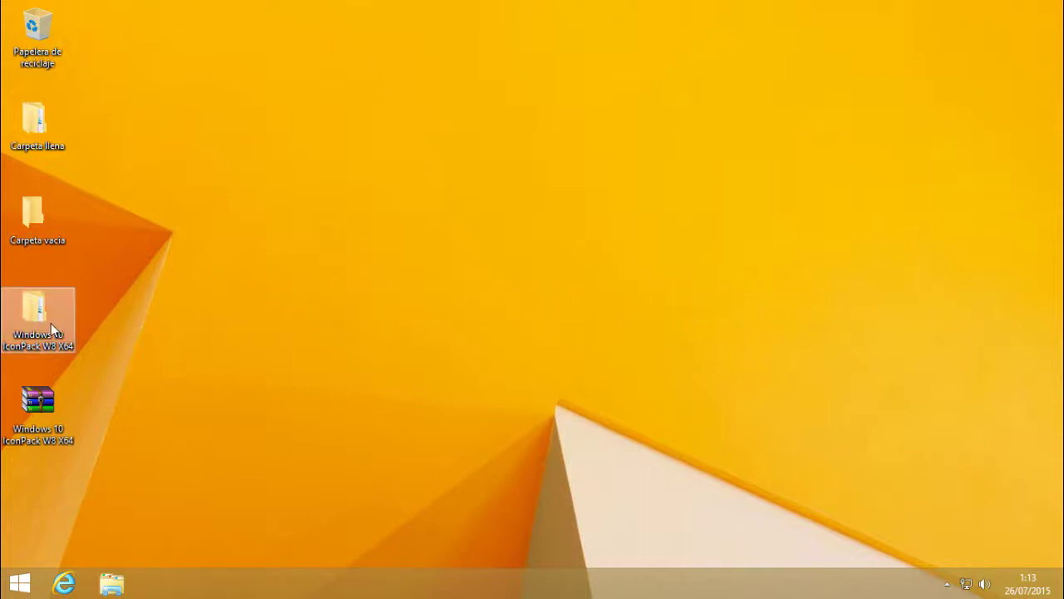
pyautogui.doubleClick(51, 322)
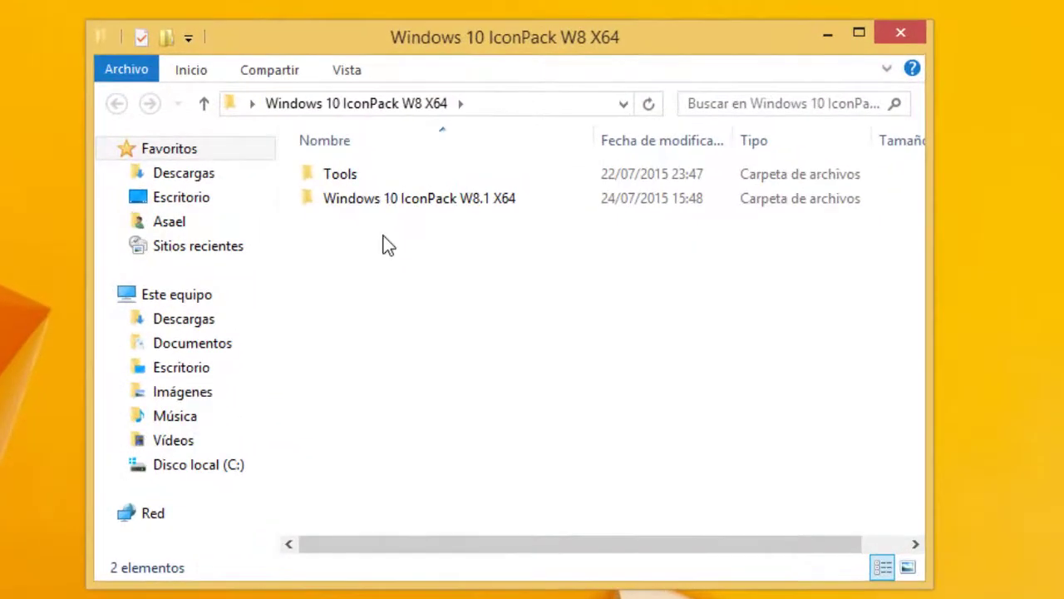
pyautogui.click(361, 166)
pyautogui.doubleClick(393, 199)
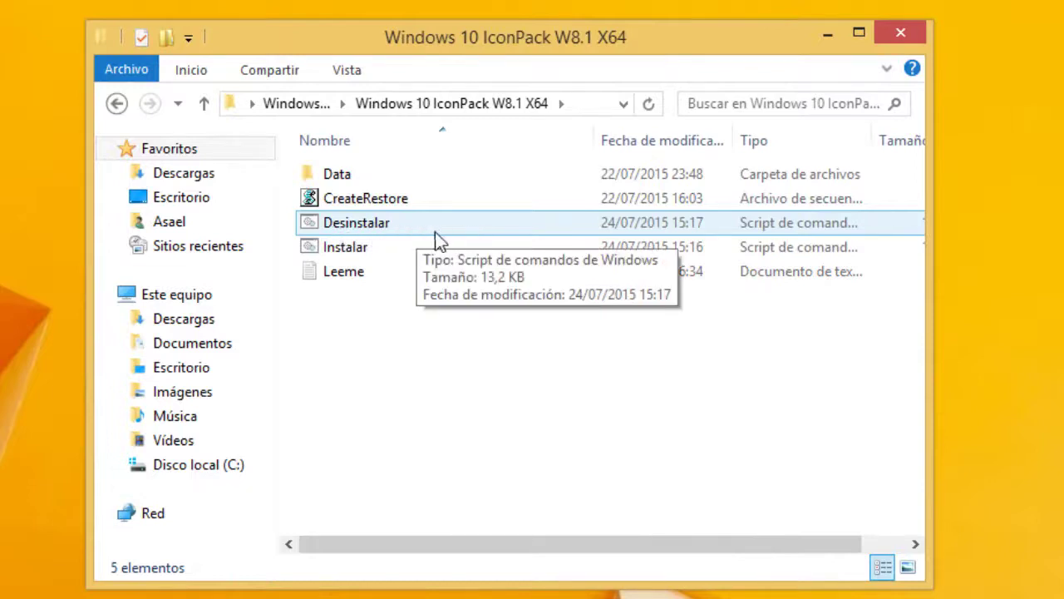
# - Run the Desinstalar script as administrator and minimize the folder window behind its console
pyautogui.click(421, 225)
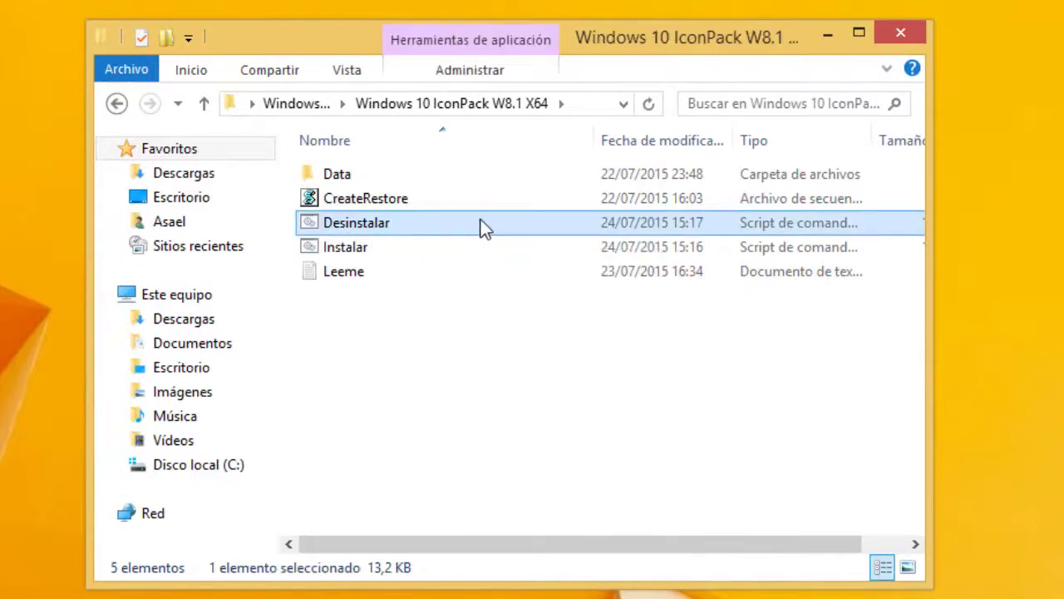
pyautogui.rightClick(484, 230)
pyautogui.click(557, 310)
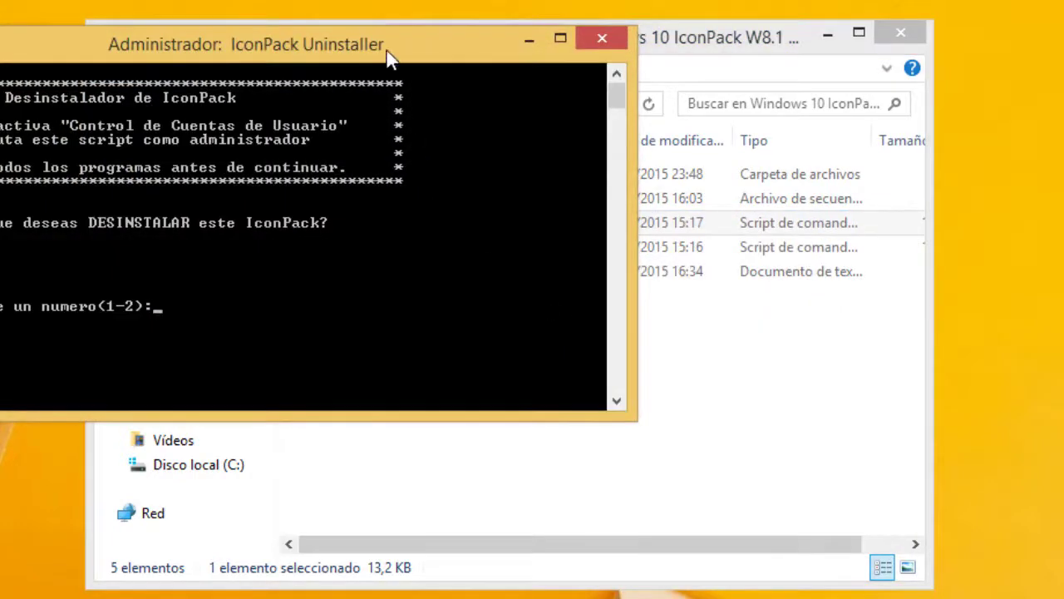
pyautogui.moveTo(390, 52); pyautogui.dragTo(658, 143)
pyautogui.click(828, 33)
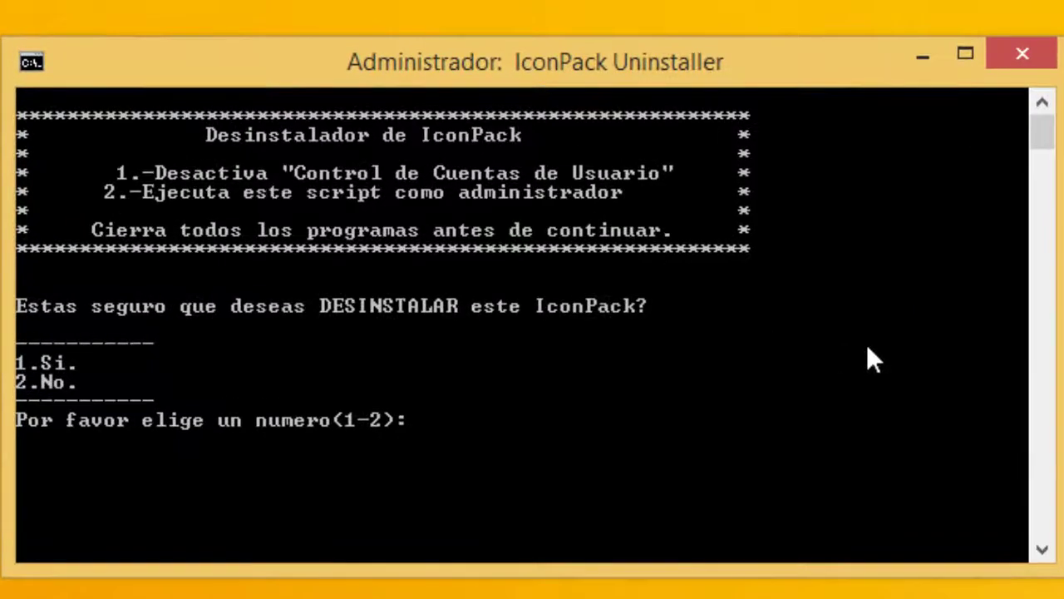
# - Confirm uninstalling the IconPack with option 1, restart Windows with option 1 and dismiss the clean-up console after the restart
pyautogui.write('1')
pyautogui.press('Return')
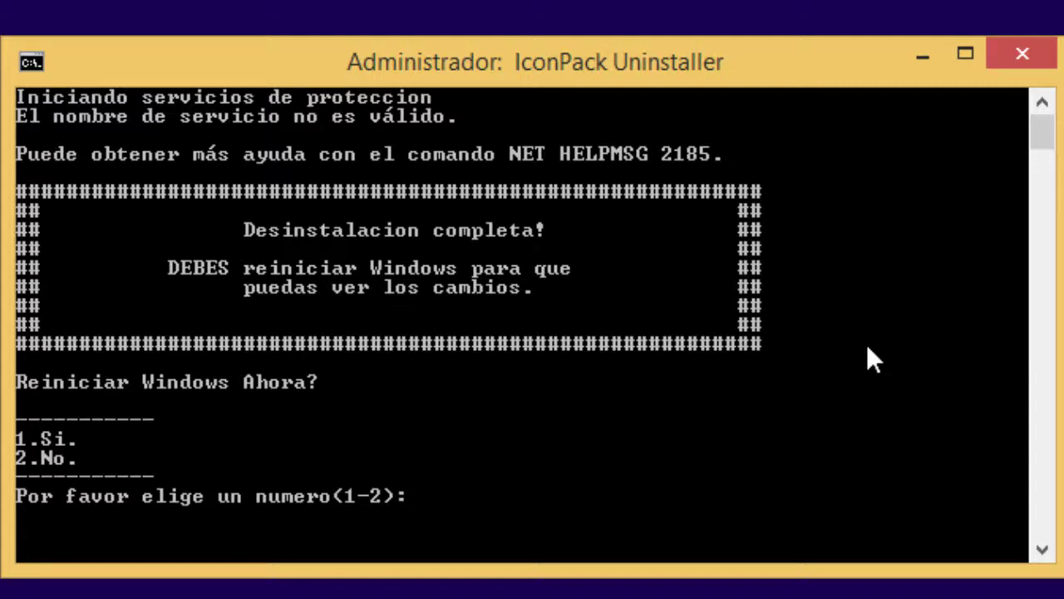
pyautogui.write('1')
pyautogui.press('Return')
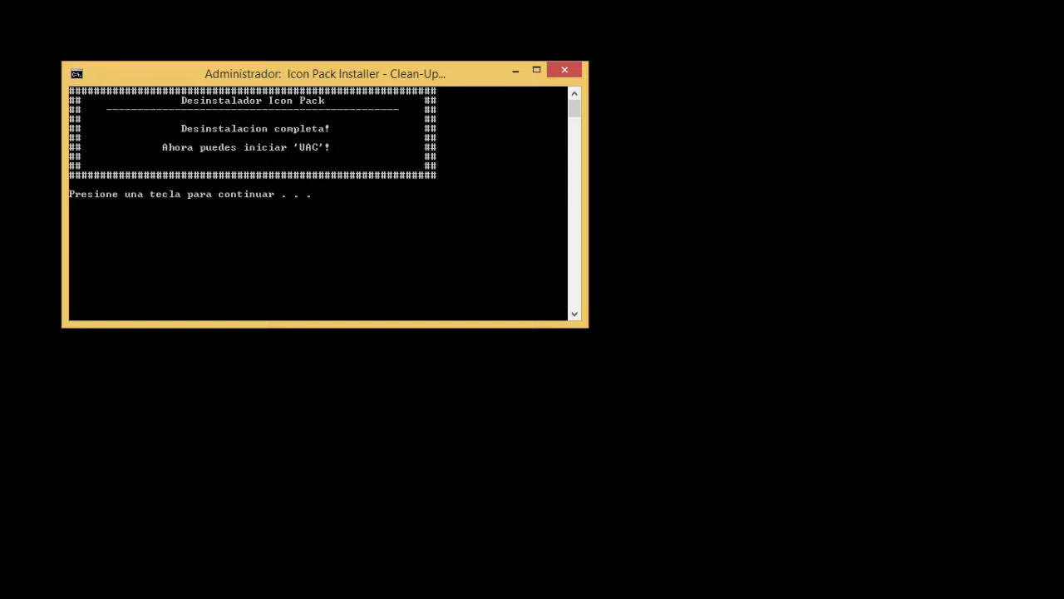
pyautogui.press('Return')
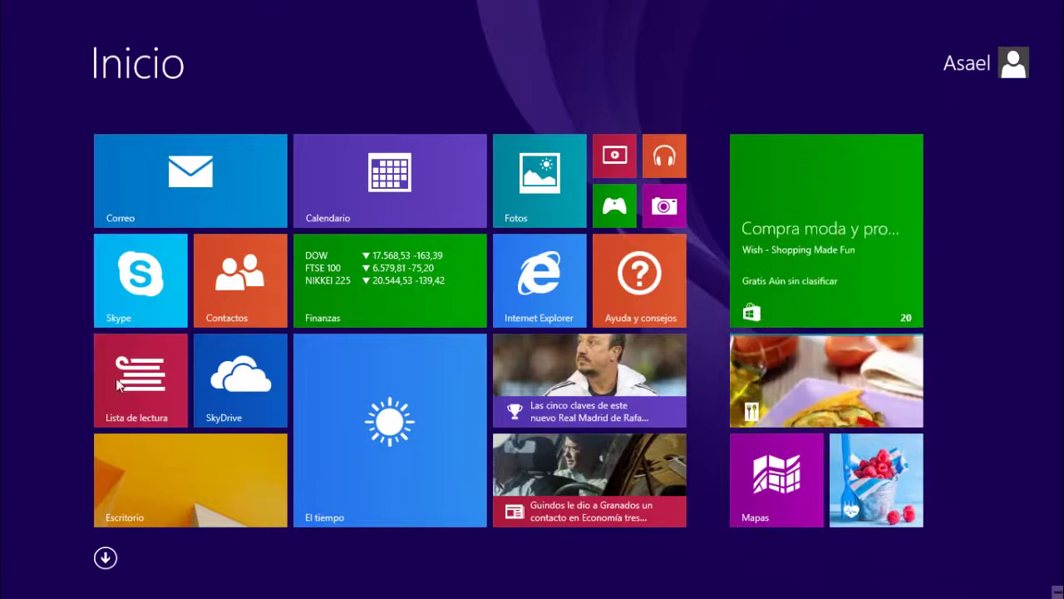
# - Examine the icons on the desktop and in Este equipo and Favoritos, close the window and refresh the desktop
pyautogui.click(185, 469)
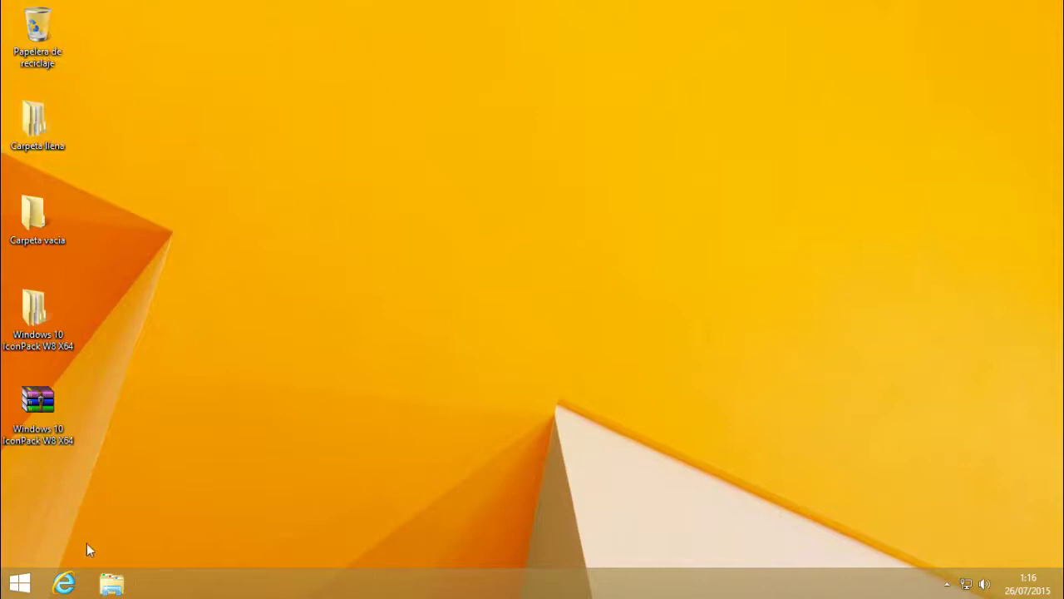
pyautogui.click(112, 584)
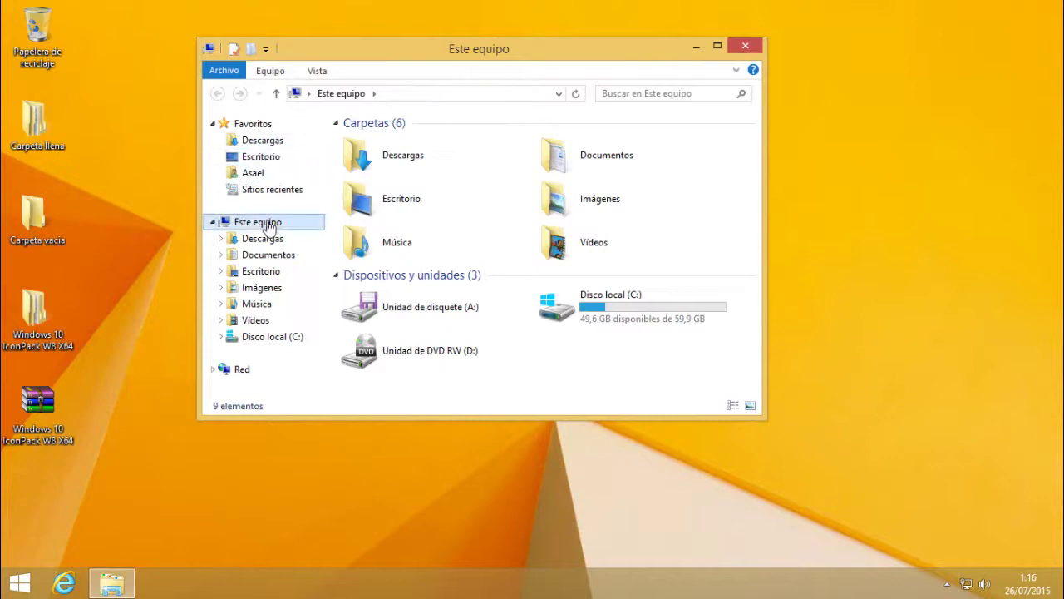
pyautogui.click(262, 239)
pyautogui.click(259, 222)
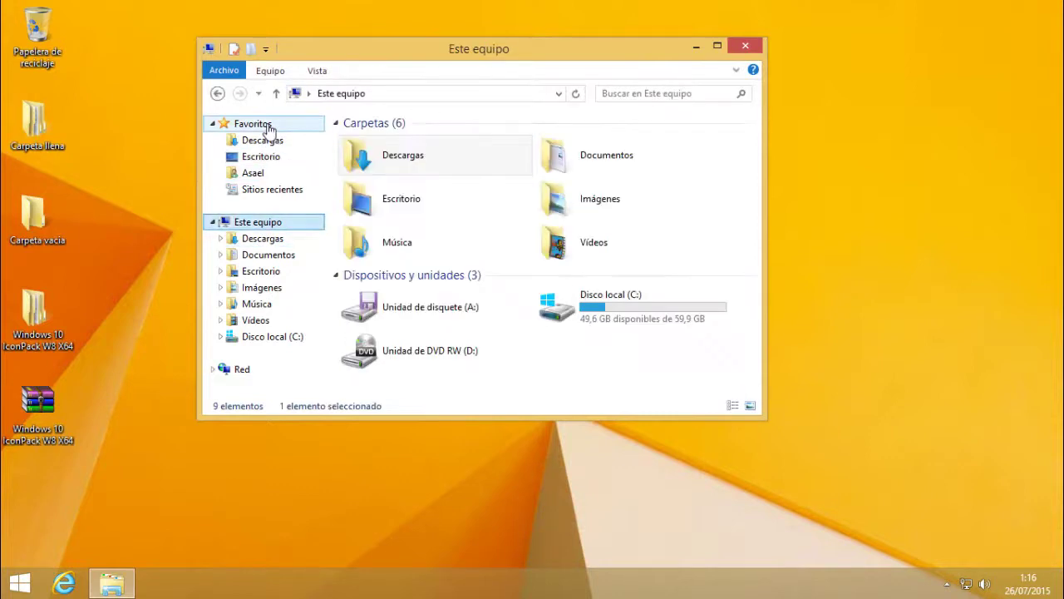
pyautogui.click(267, 127)
pyautogui.click(263, 139)
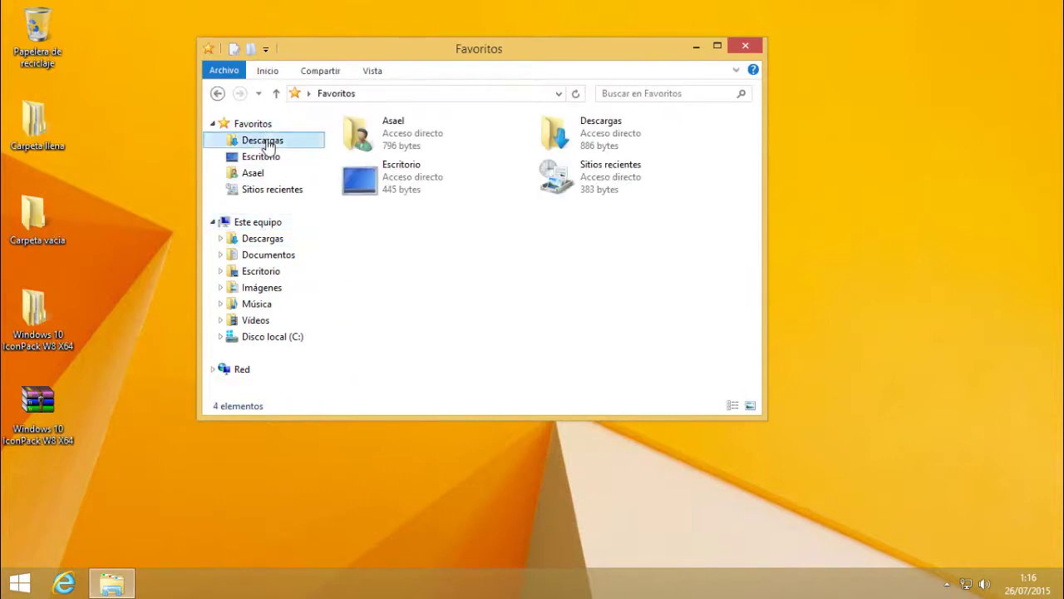
pyautogui.click(735, 48)
pyautogui.rightClick(538, 83)
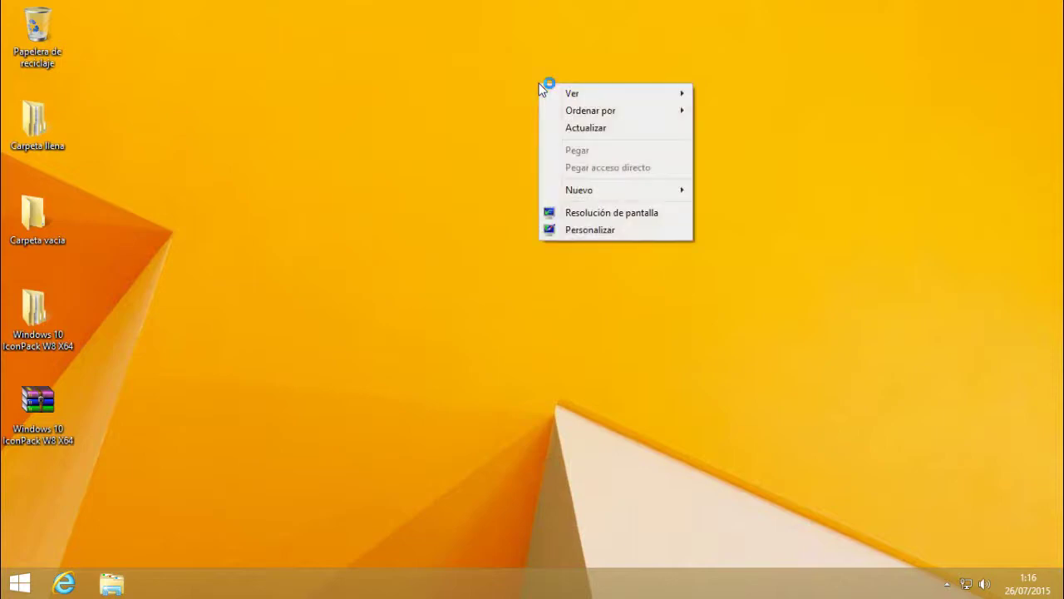
pyautogui.click(573, 127)
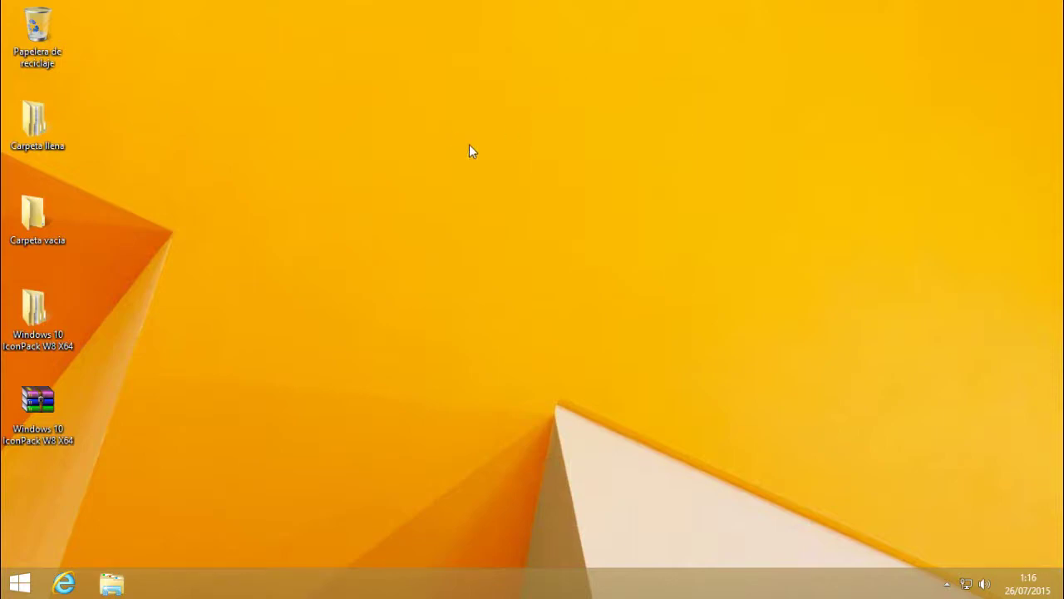